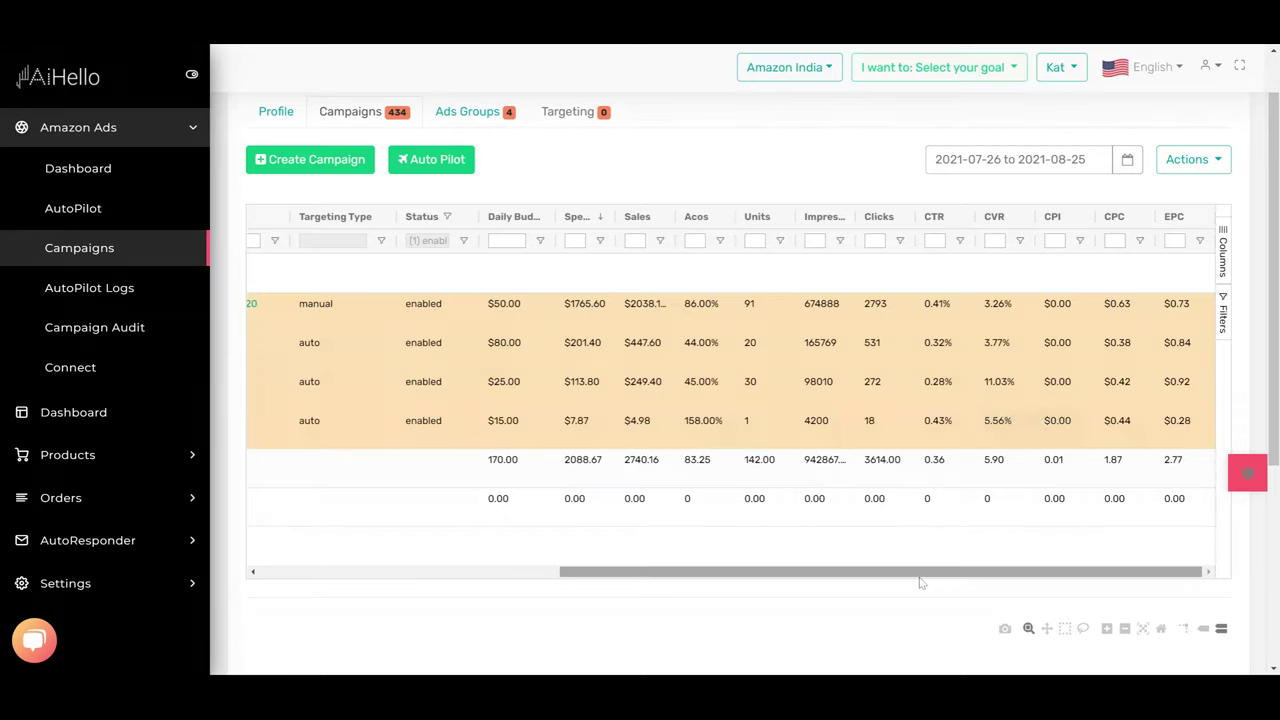
Open the AutoPilot logs of the PC- 6-8 MANUAL - 3.10.2020 campaign and expand the messages for the keyword "packing cubes".
drag(920, 572, 612, 572)
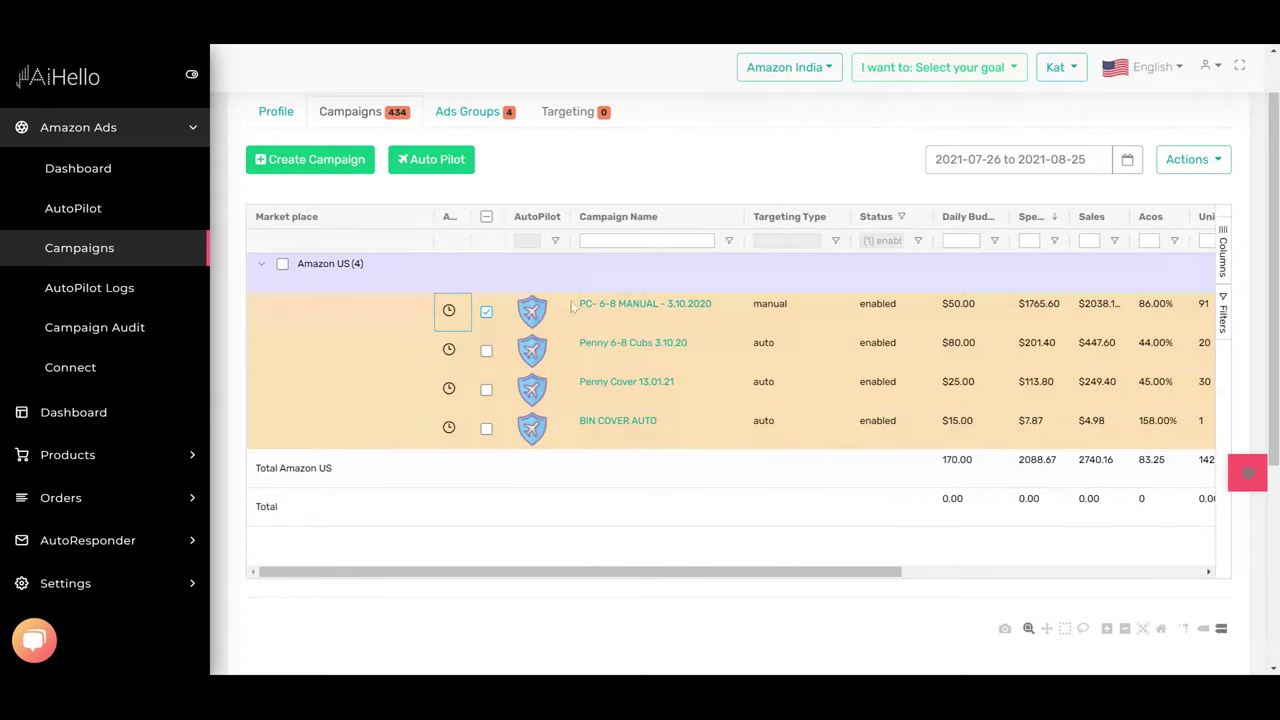
click(449, 312)
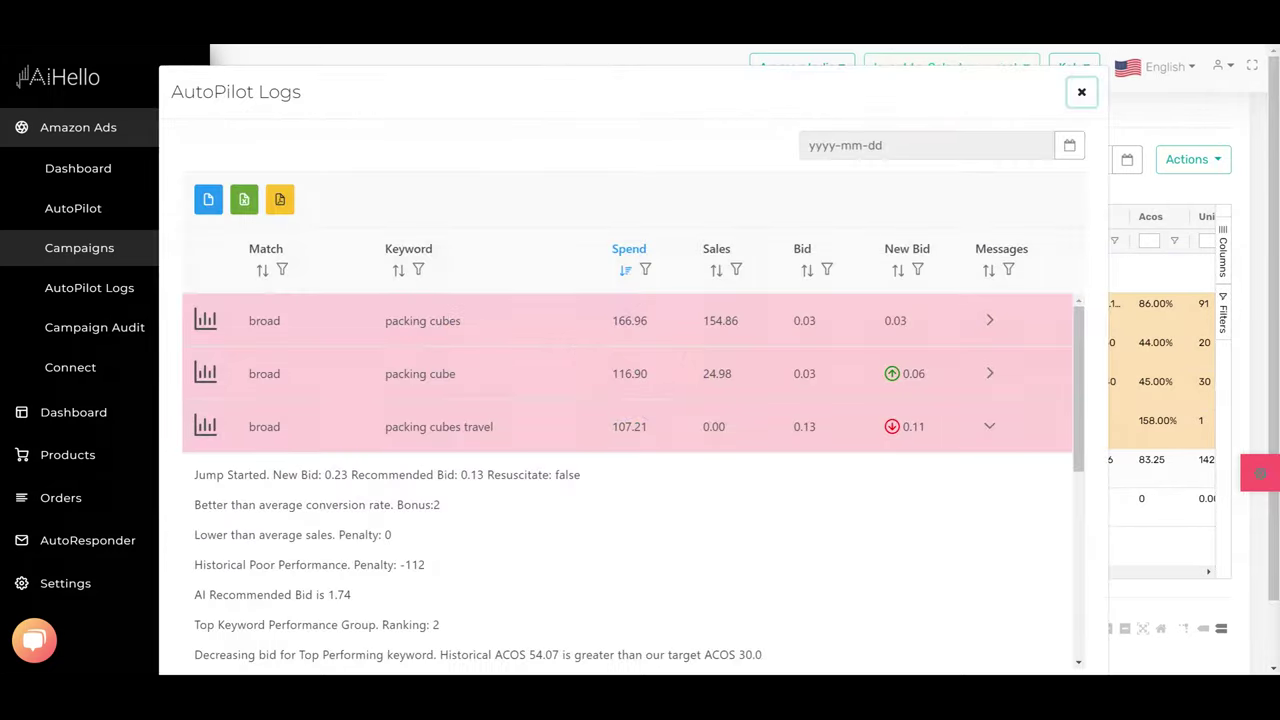
click(990, 427)
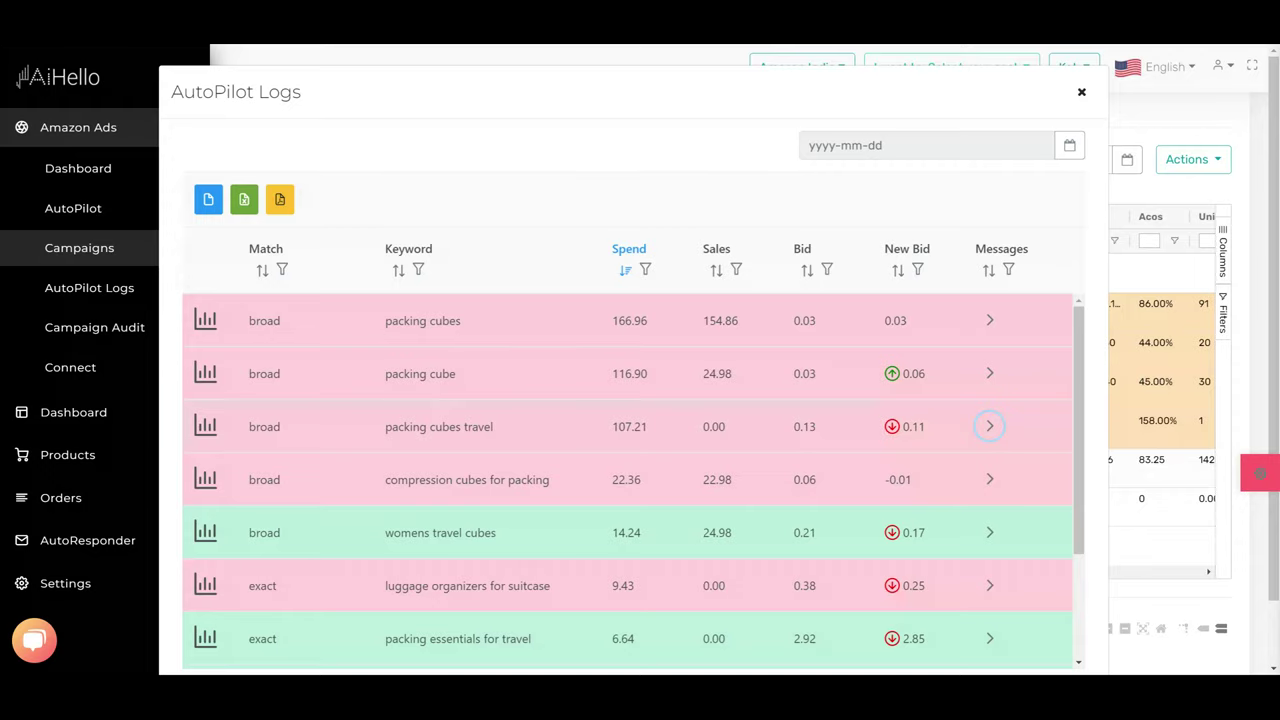
click(988, 321)
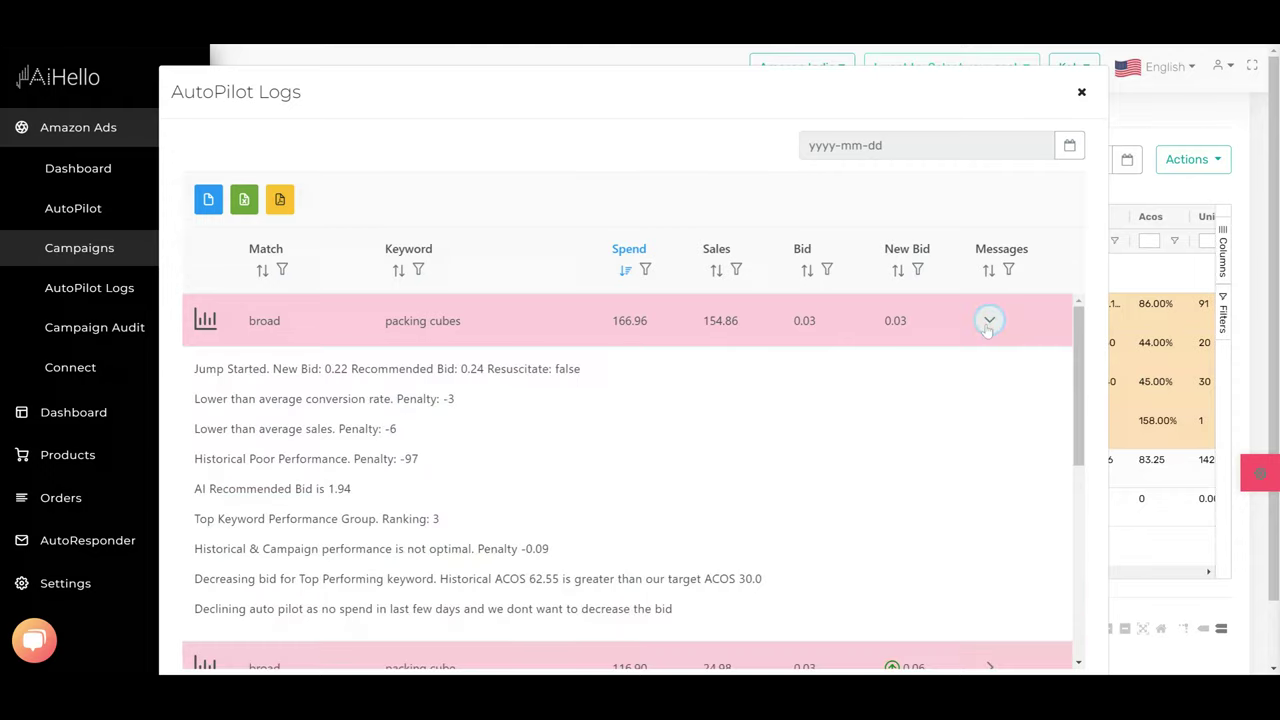
Examine the AutoPilot bid history and performance charts of the keyword "packing cubes" and close the logs.
click(205, 321)
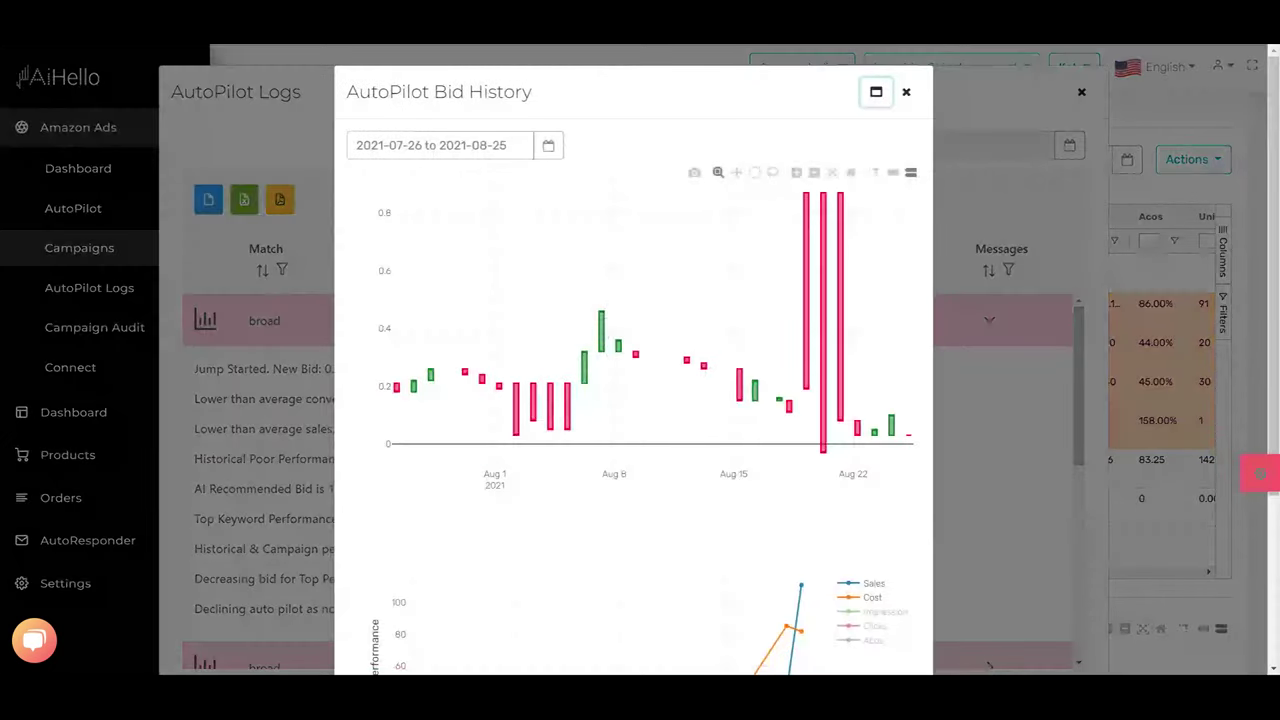
scroll(636, 484, down, 3)
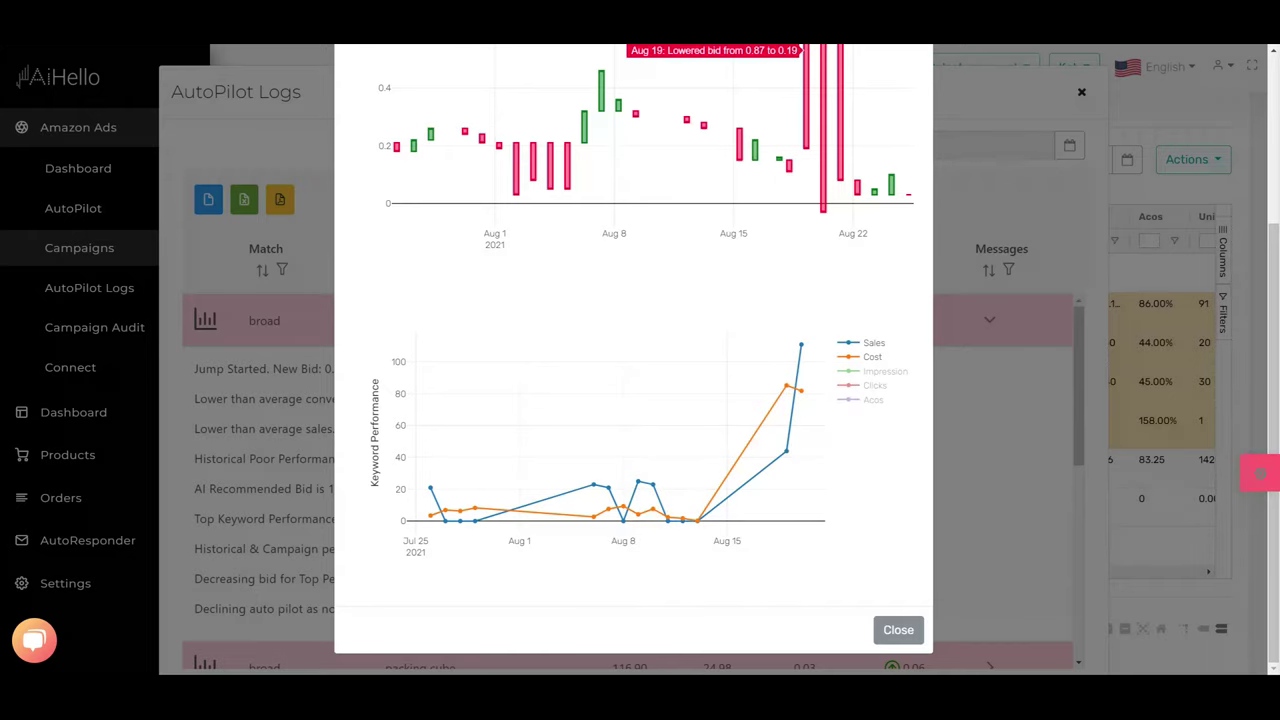
scroll(806, 150, up, 2)
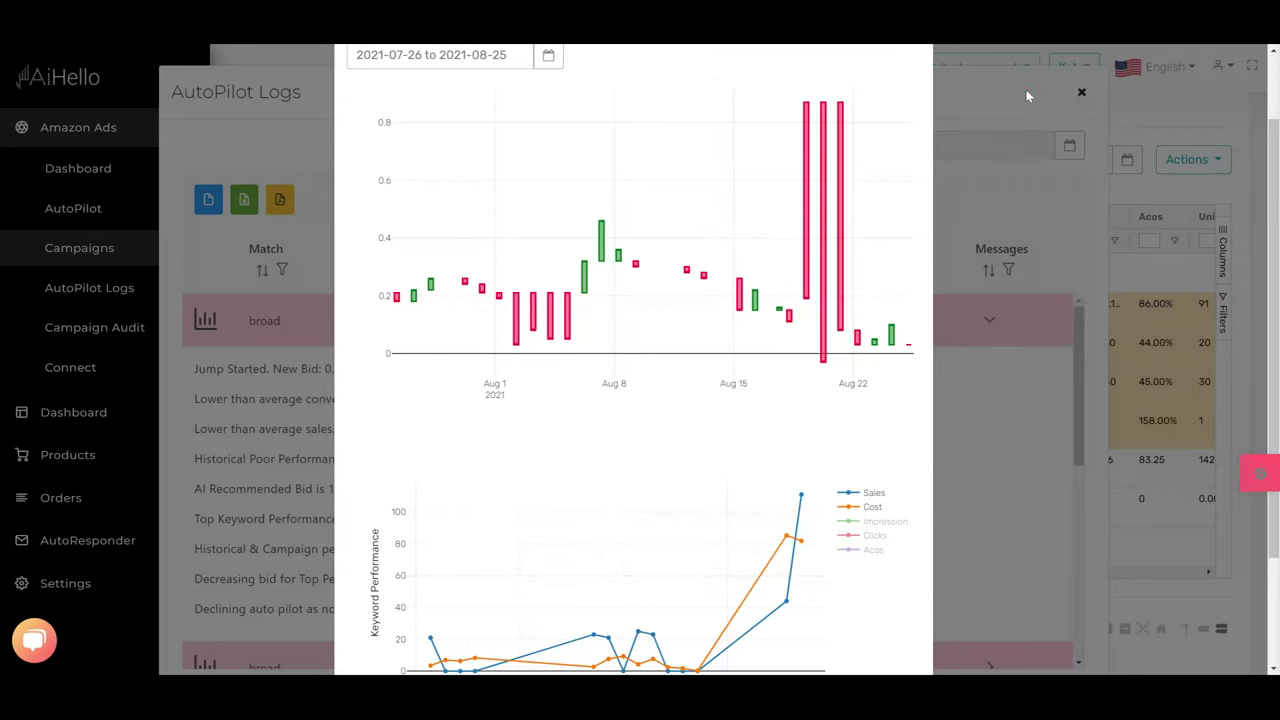
click(945, 255)
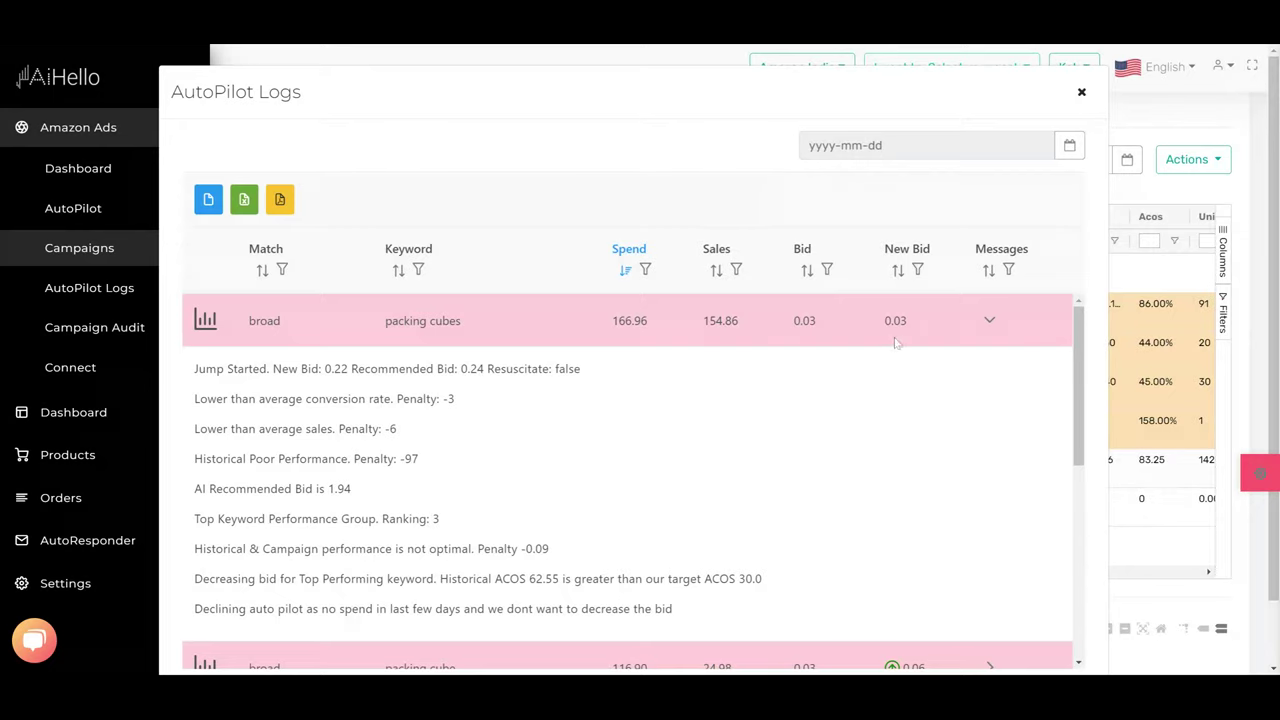
click(989, 322)
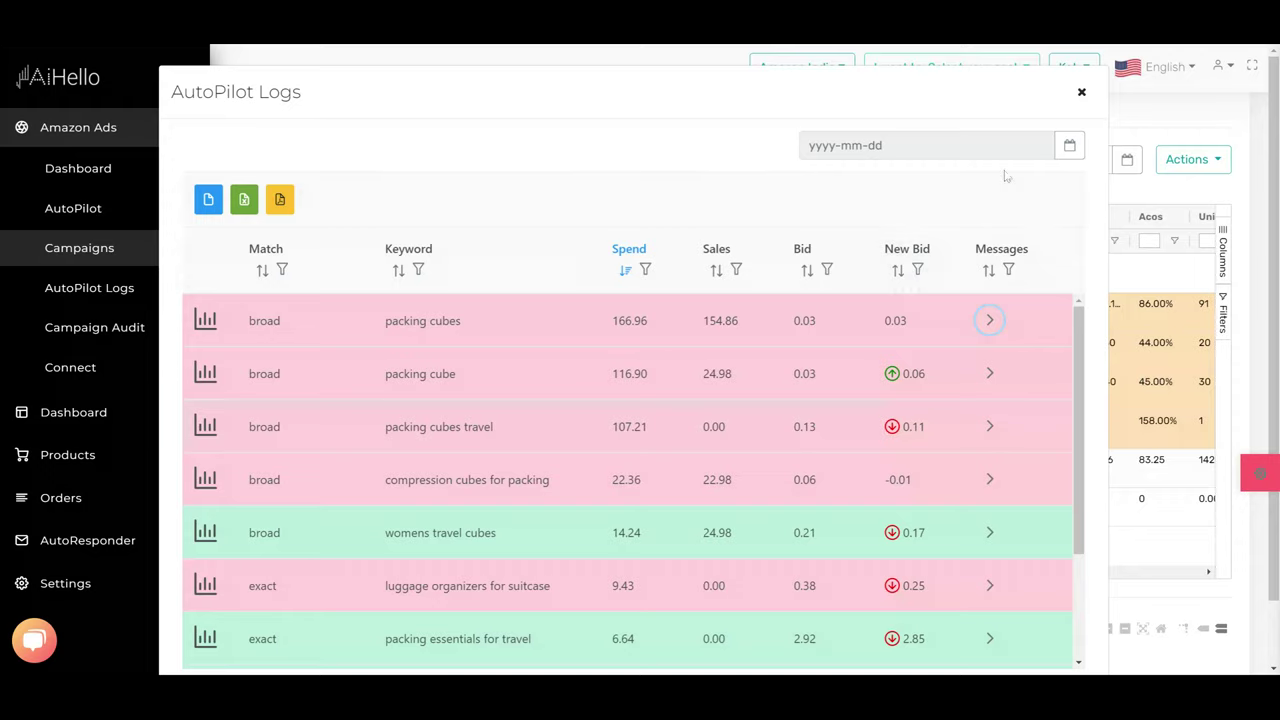
click(1081, 93)
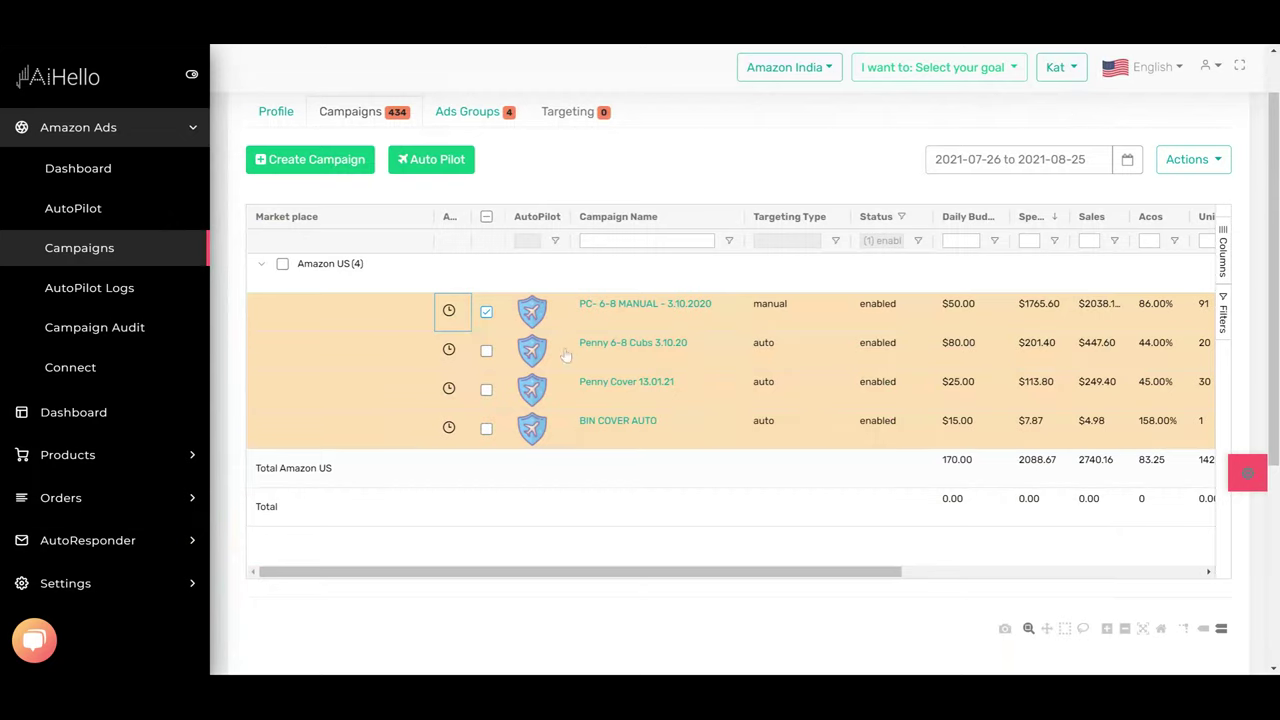
View the AutoPilot settings of the PC- 6-8 MANUAL - 3.10.2020 campaign with their advanced options and close them without saving.
click(532, 313)
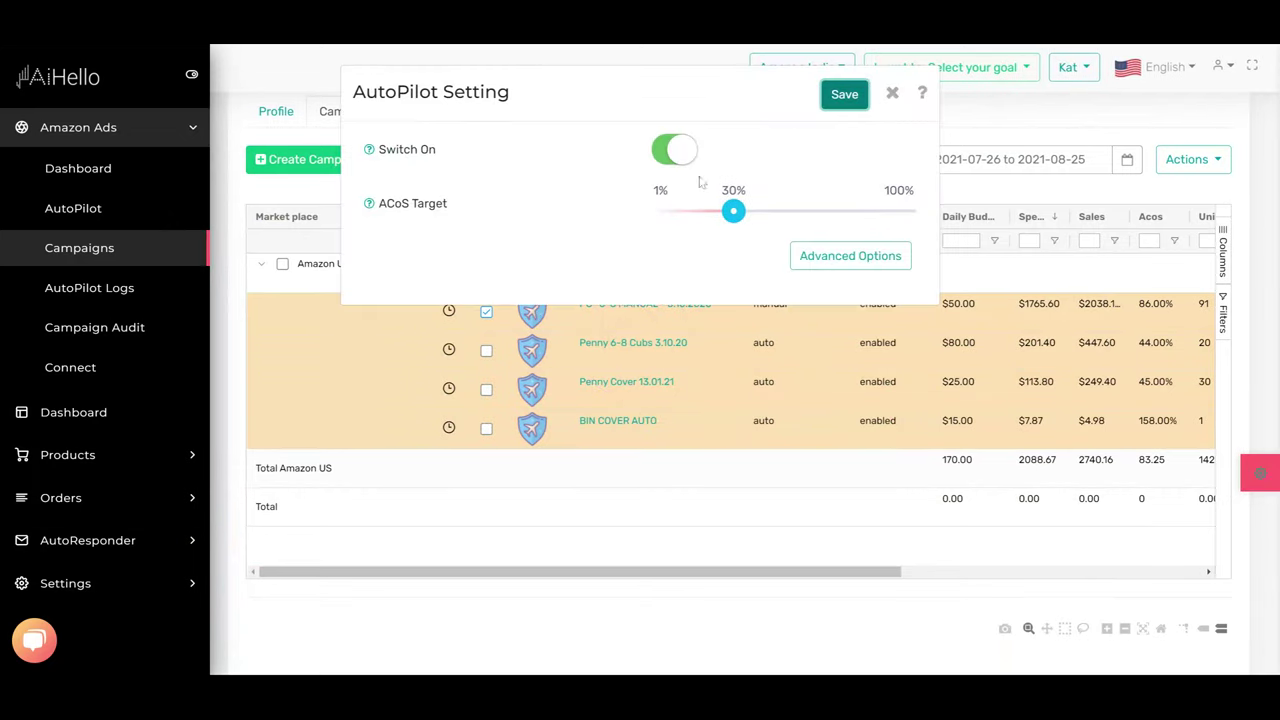
click(850, 256)
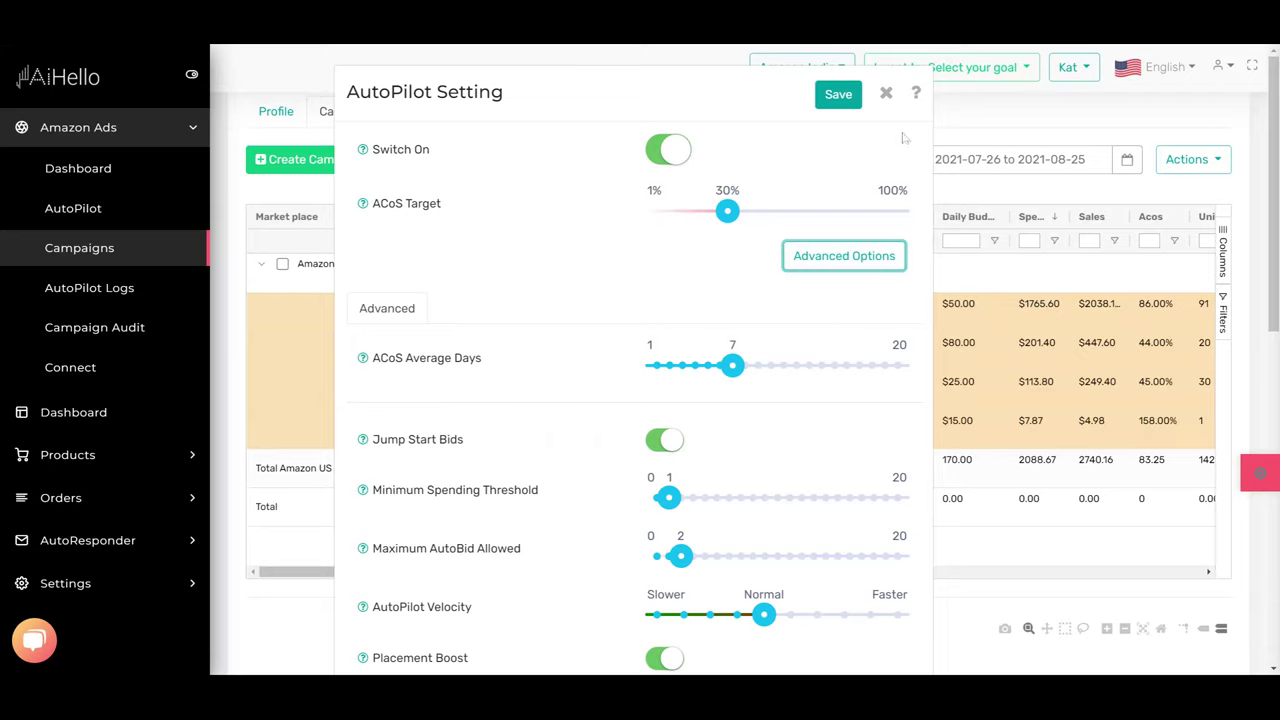
click(885, 95)
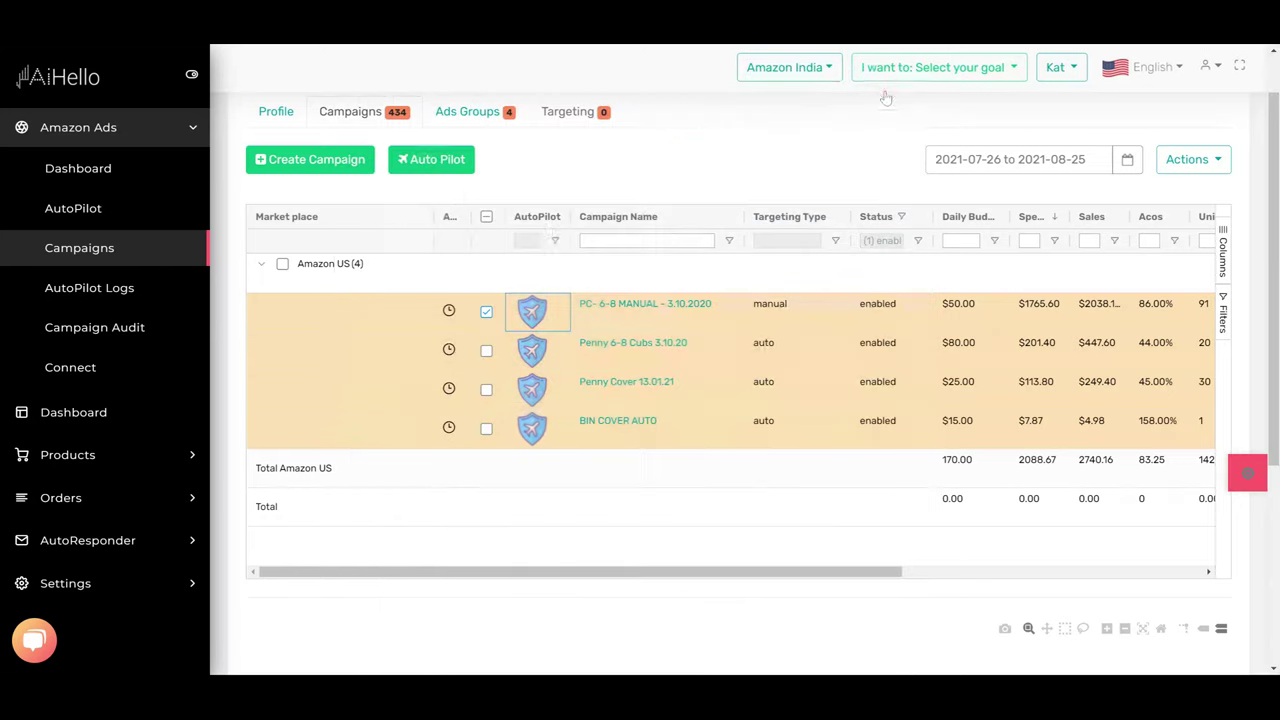
Reopen the AutoPilot logs of the PC- 6-8 MANUAL - 3.10.2020 campaign and read all bid messages for "packing cubes".
click(449, 312)
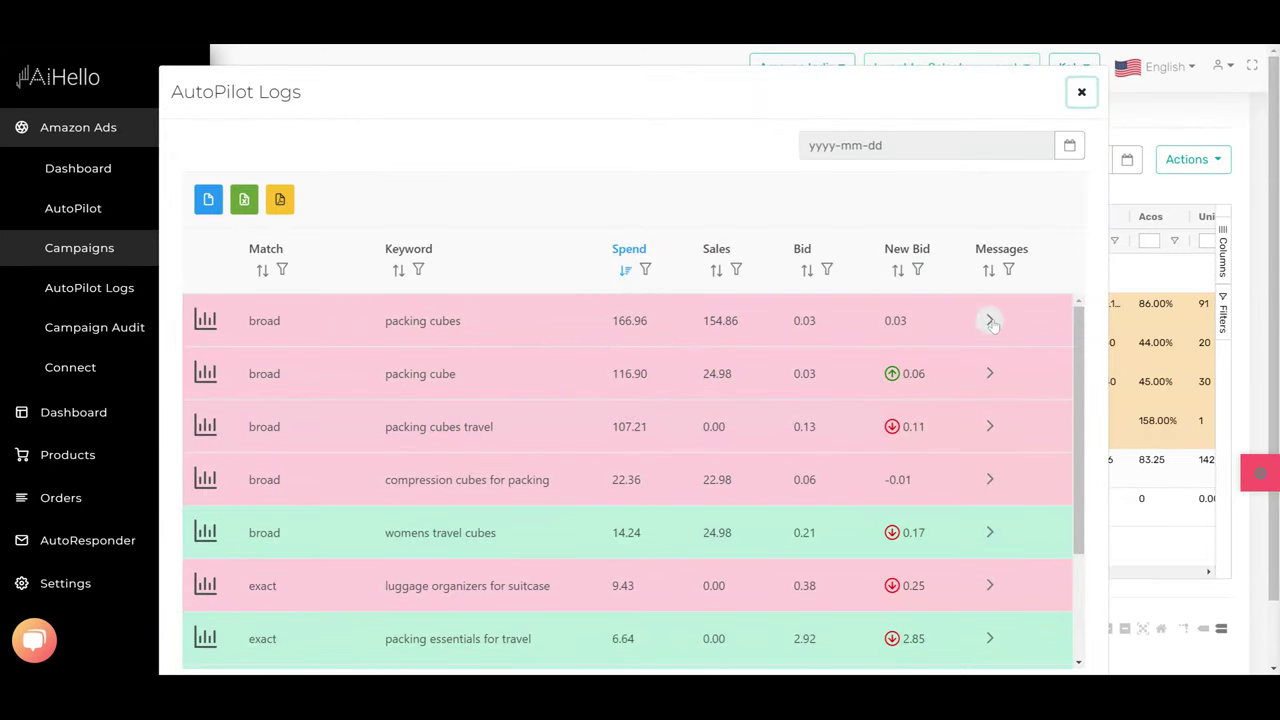
click(989, 321)
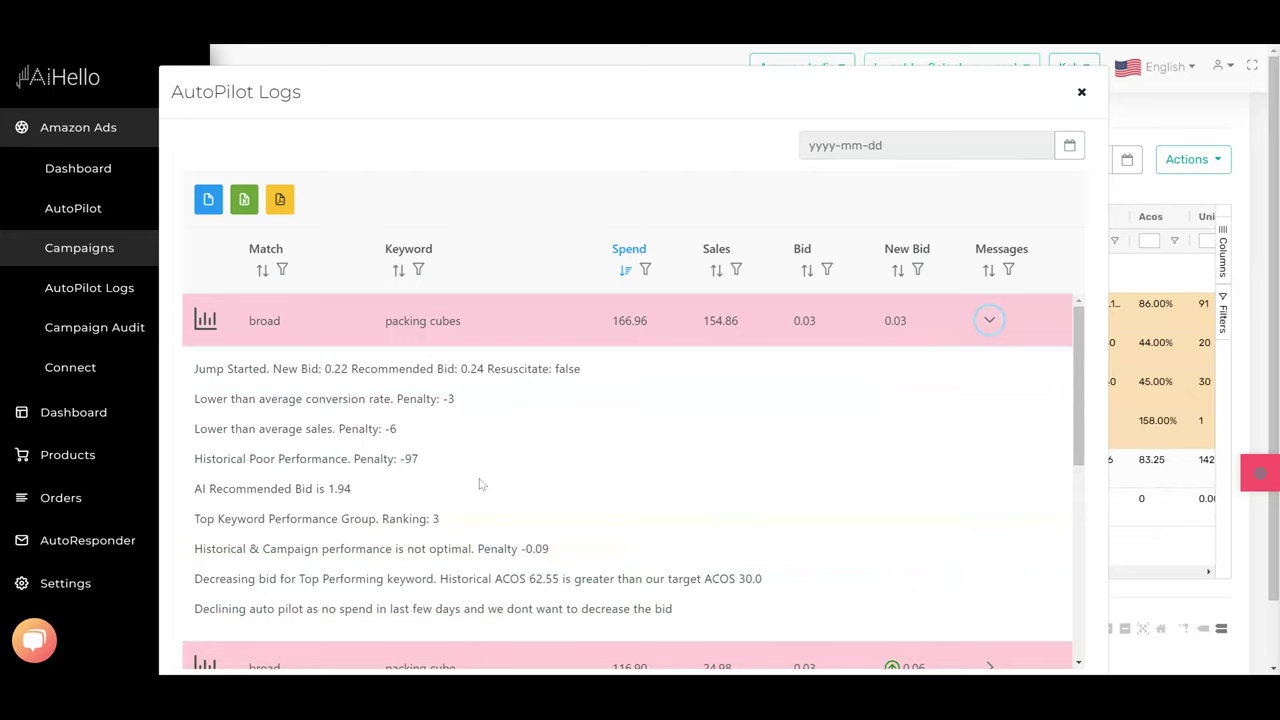
scroll(479, 484, down, 3)
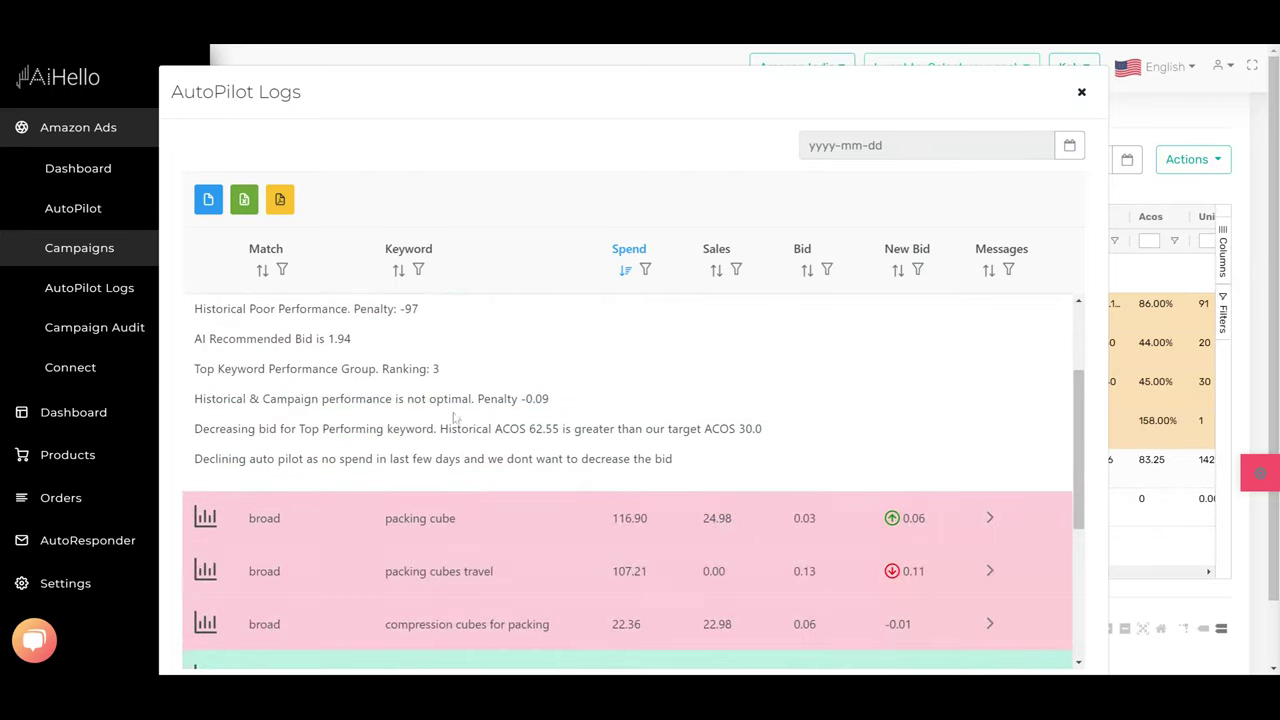
scroll(611, 486, up, 3)
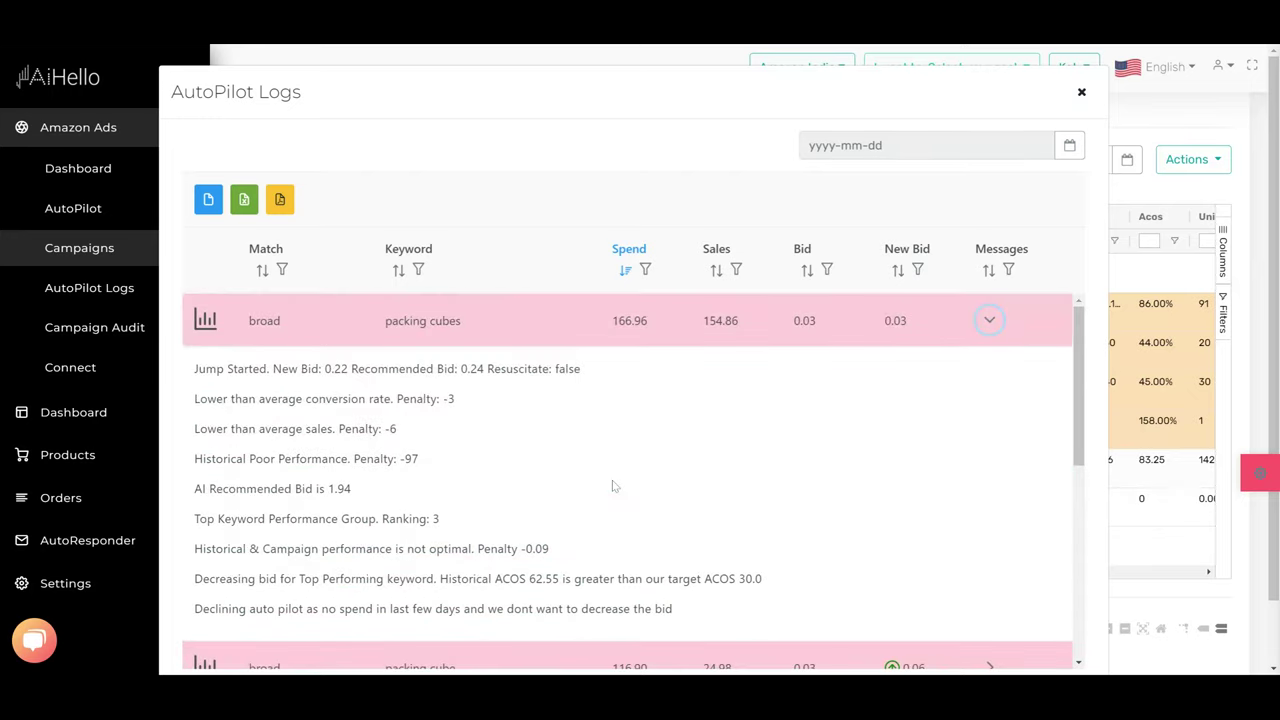
Inspect the sales and cost of "packing cubes" on Aug 20, 2021 in its performance chart and close the bid history and logs.
click(201, 322)
scroll(760, 420, down, 3)
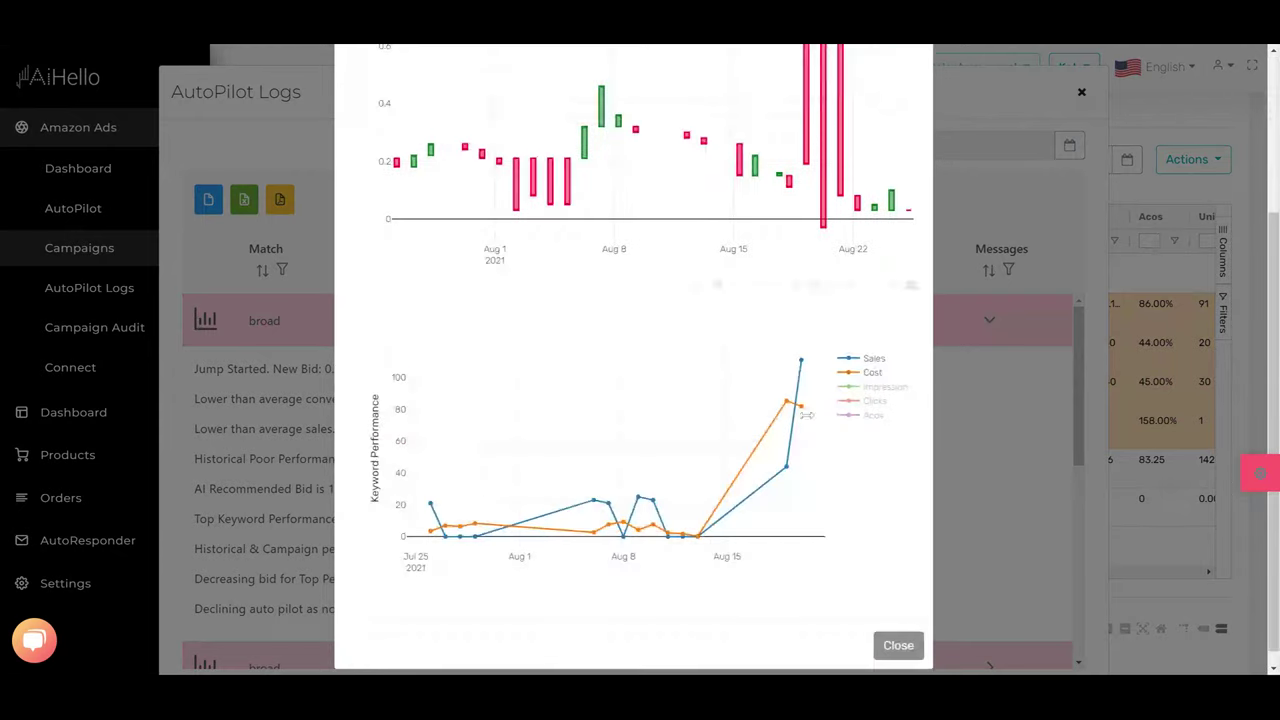
mouse_move(803, 371)
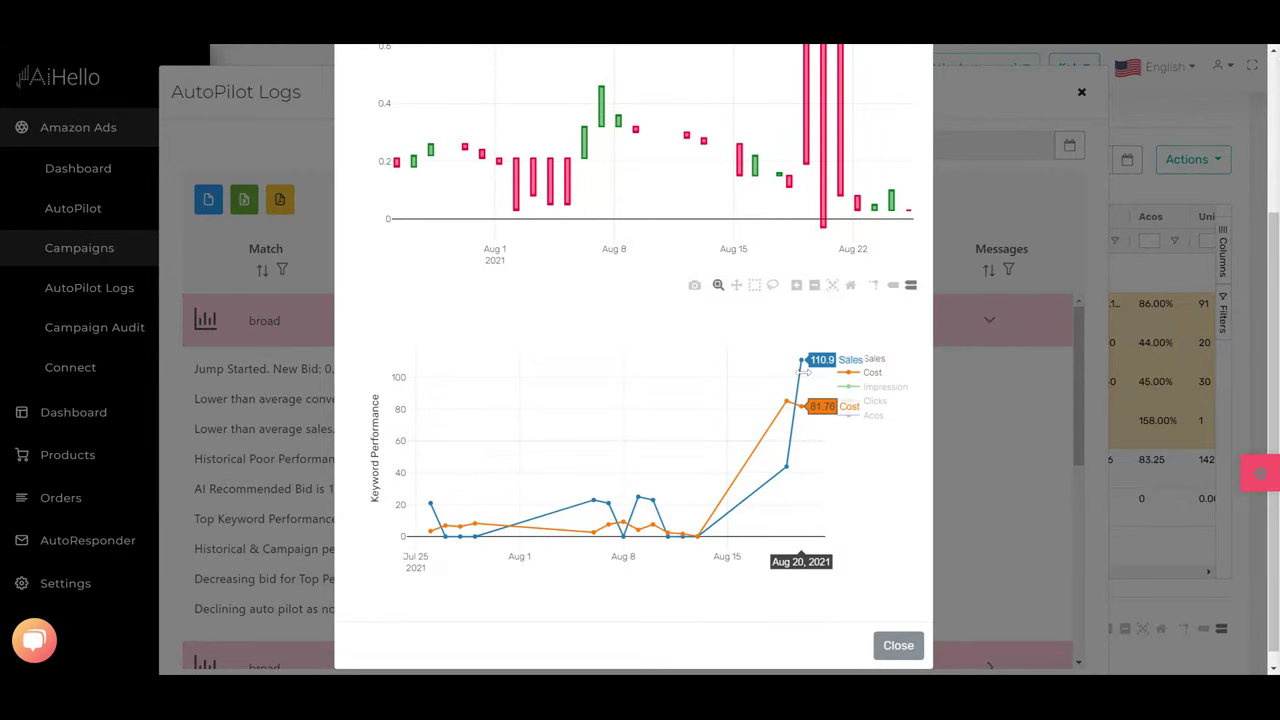
scroll(874, 205, up, 3)
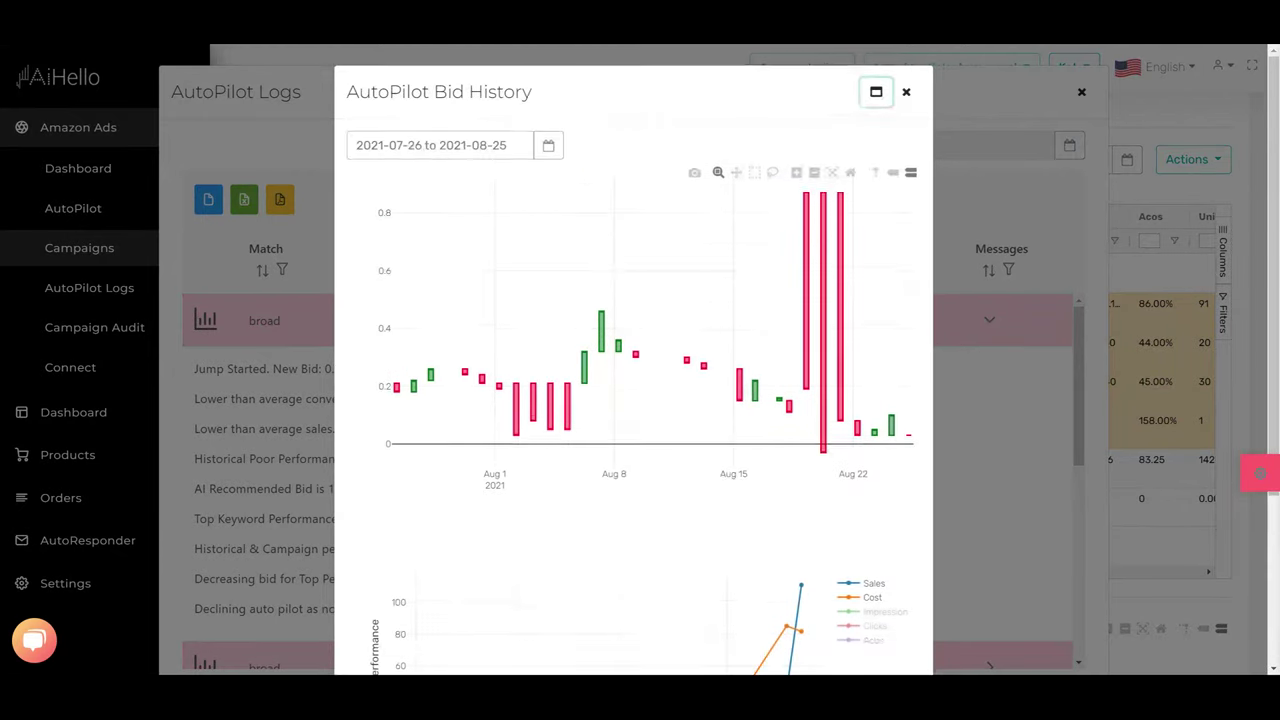
click(906, 93)
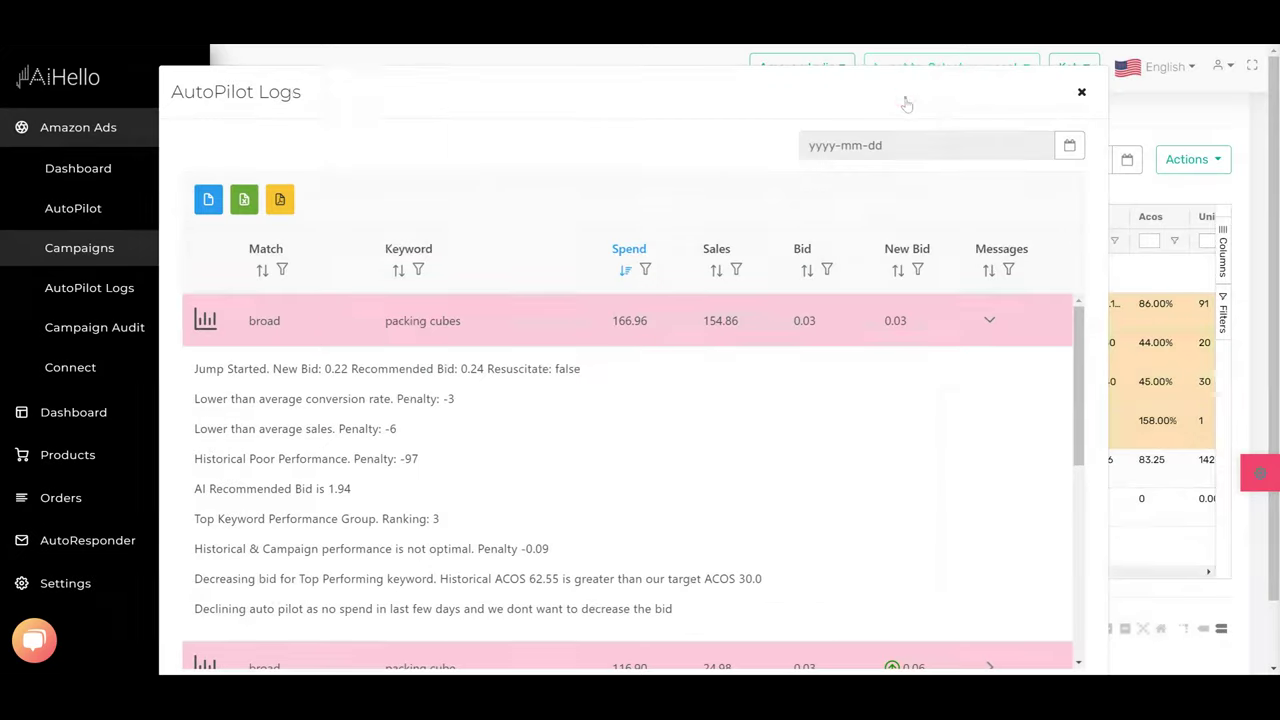
click(1081, 93)
Set Maximum AutoBid Allowed to 3 in the advanced AutoPilot settings of the PC- 6-8 MANUAL - 3.10.2020 campaign.
click(533, 313)
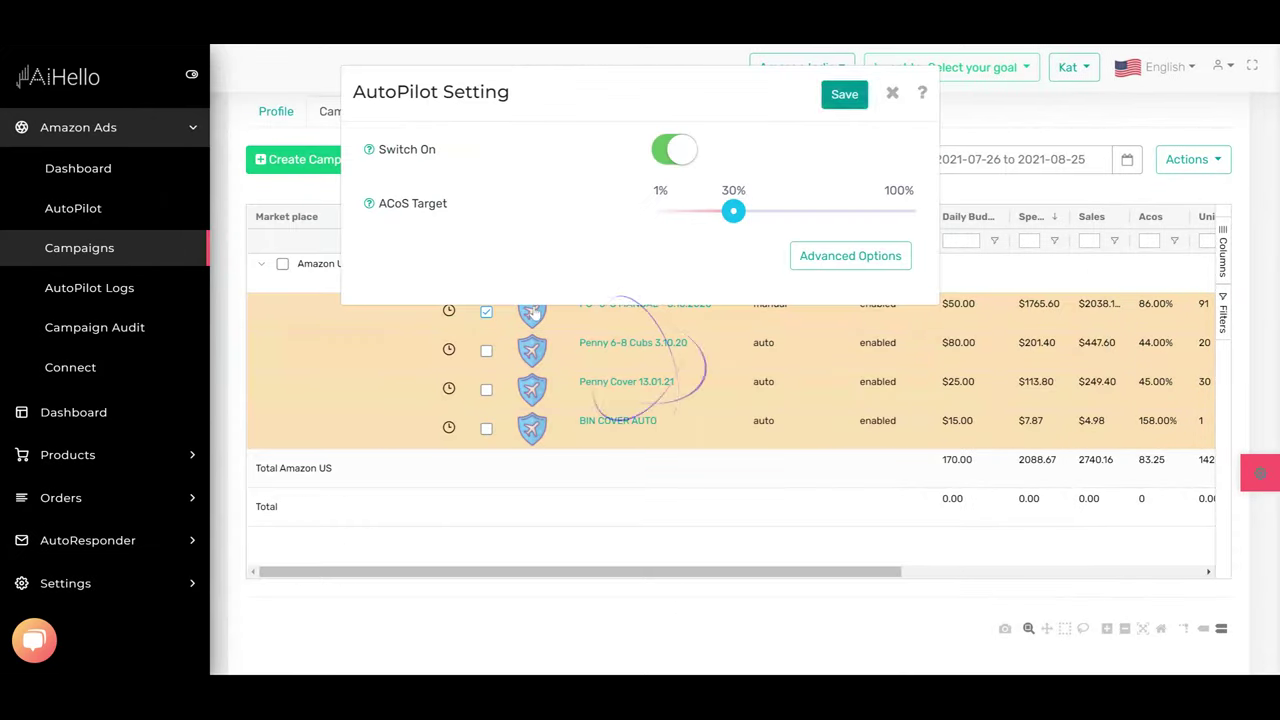
click(850, 256)
scroll(561, 535, down, 3)
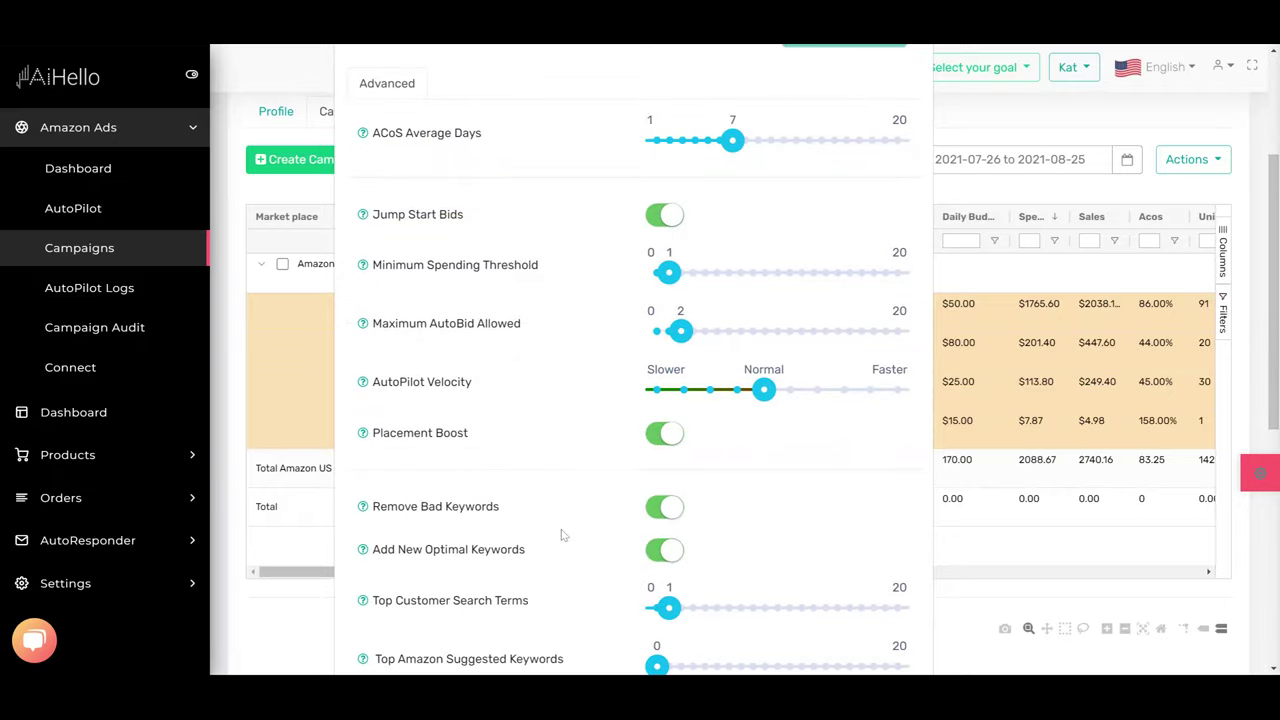
scroll(561, 535, down, 3)
scroll(561, 535, down, 3)
scroll(561, 535, up, 3)
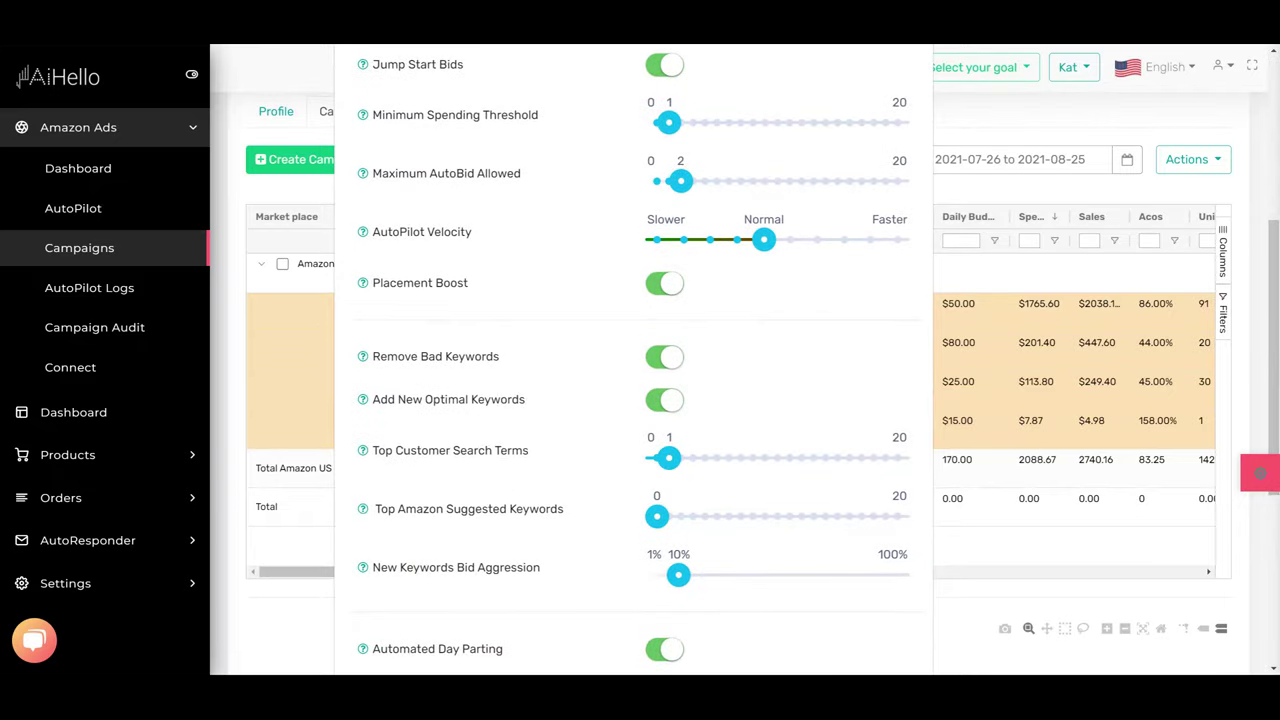
drag(679, 184, 695, 192)
Turn off Add New Optimal Keywords, review the remaining advanced options and save the campaign's AutoPilot settings.
scroll(766, 375, down, 3)
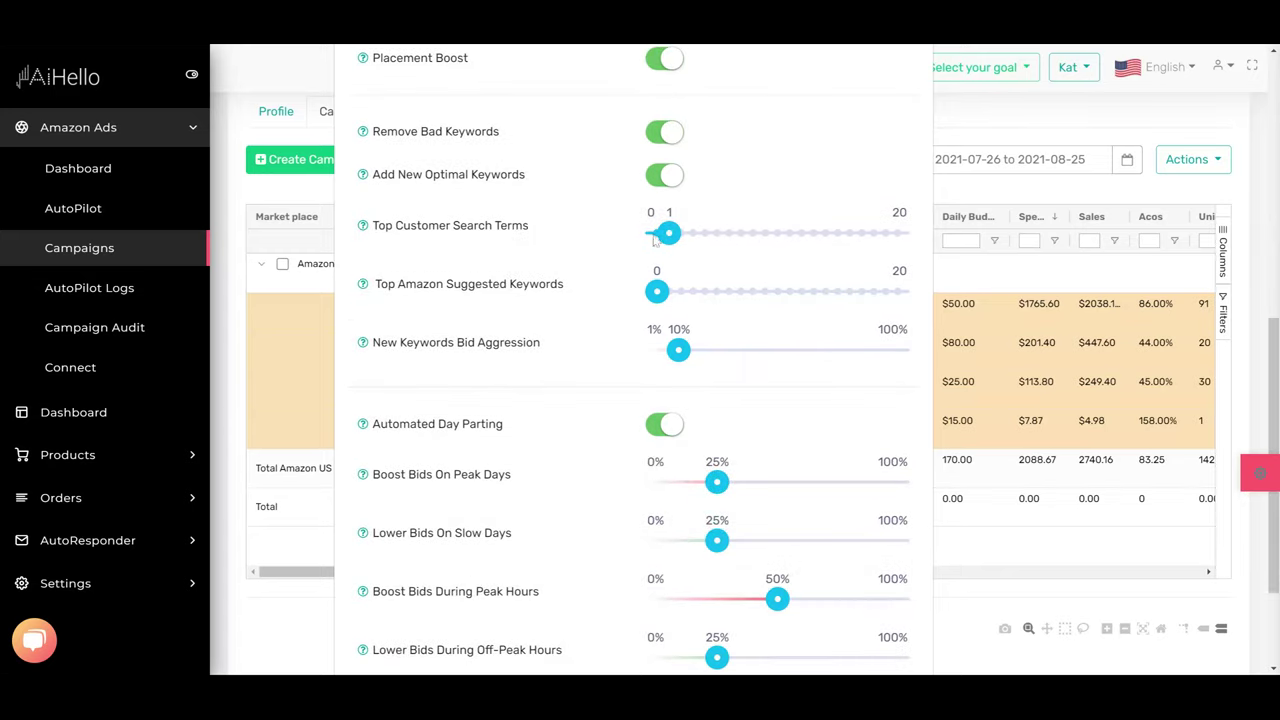
scroll(658, 202, up, 3)
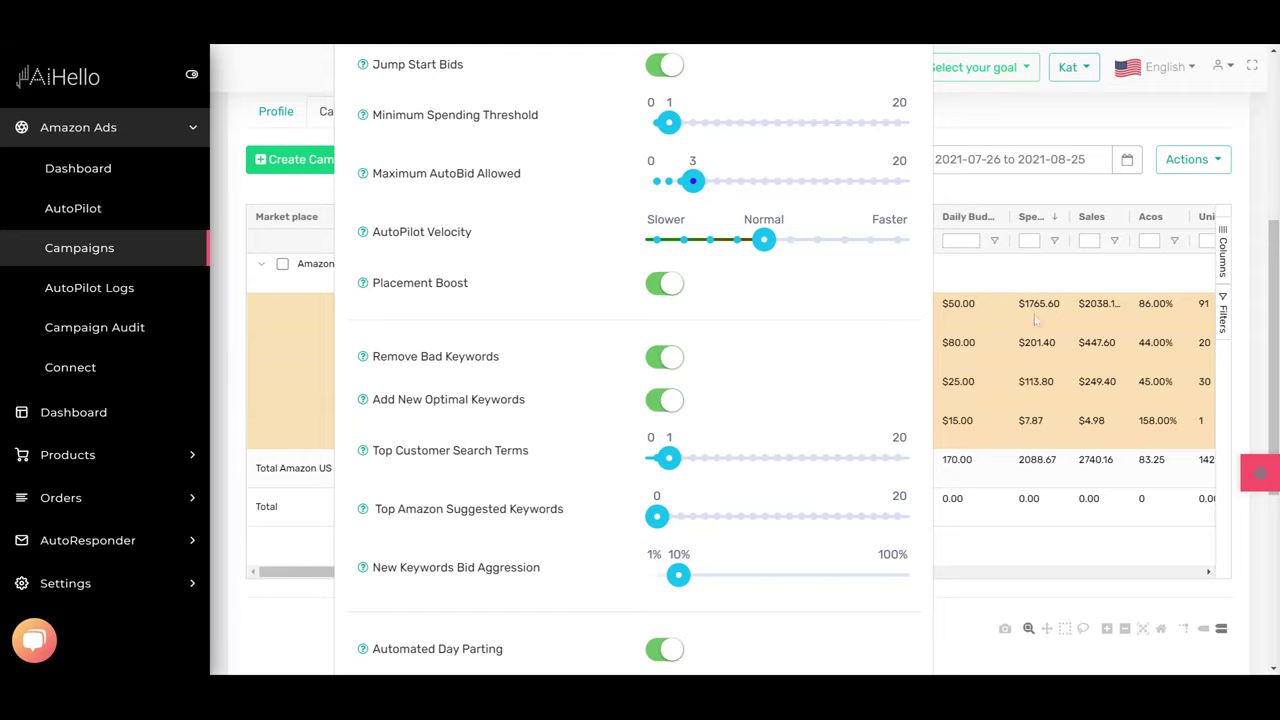
click(664, 401)
scroll(713, 358, down, 3)
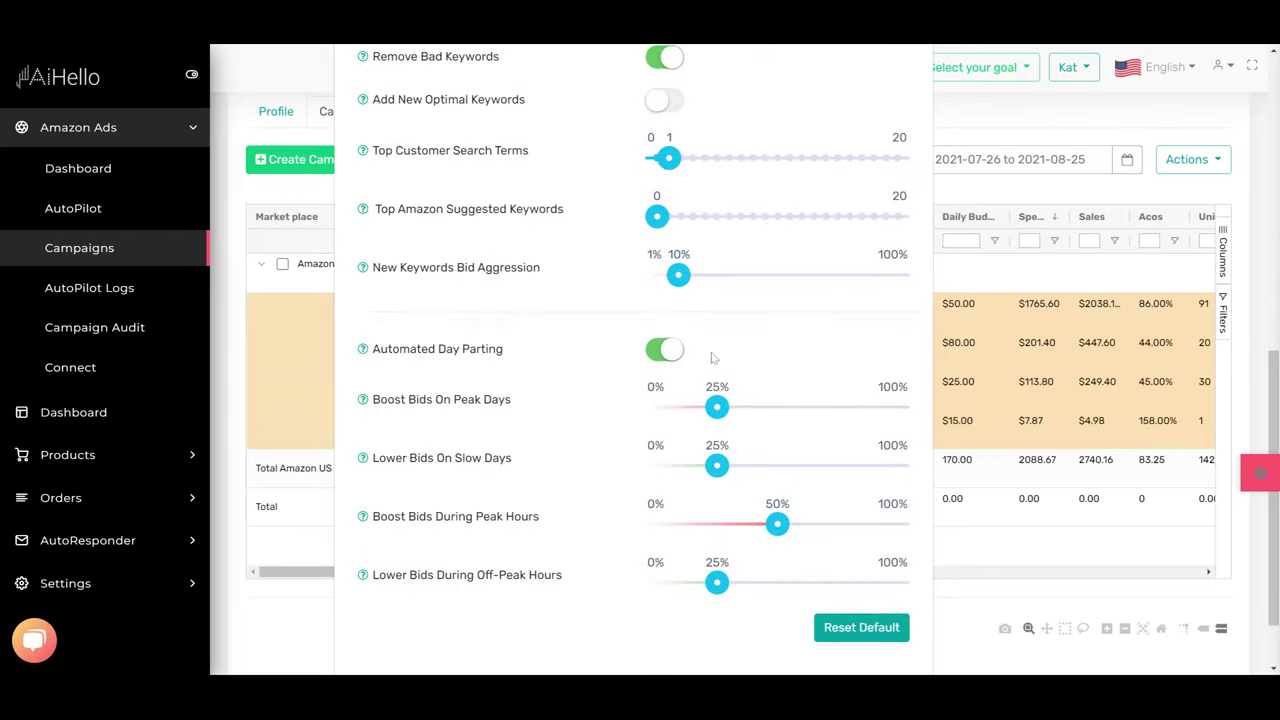
scroll(713, 358, up, 2)
scroll(713, 358, down, 2)
scroll(713, 358, up, 5)
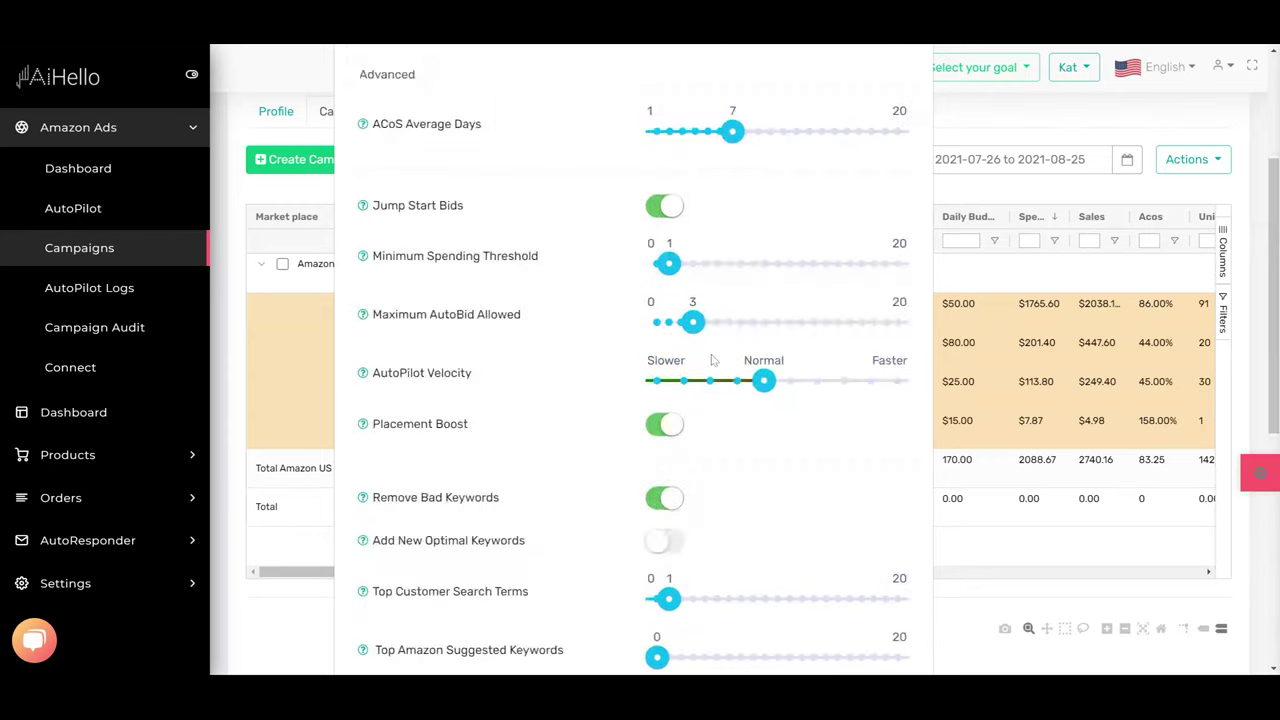
scroll(776, 453, up, 1)
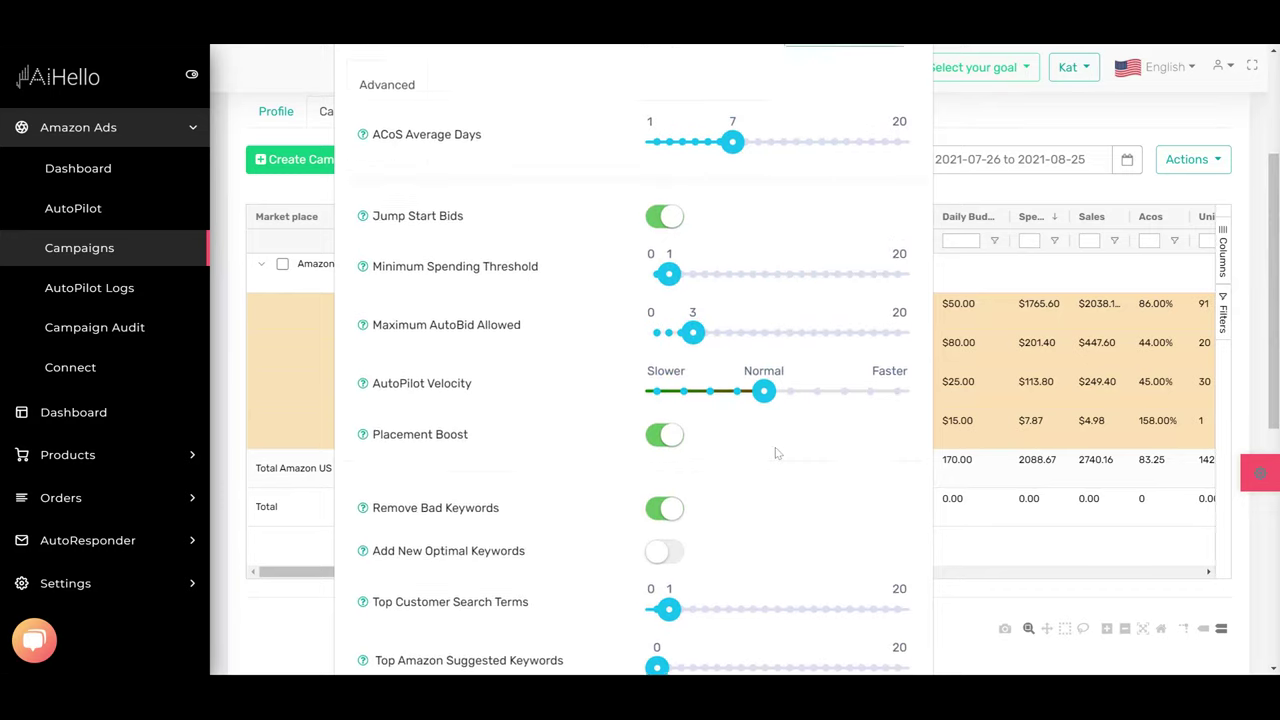
scroll(776, 453, up, 2)
scroll(776, 453, down, 8)
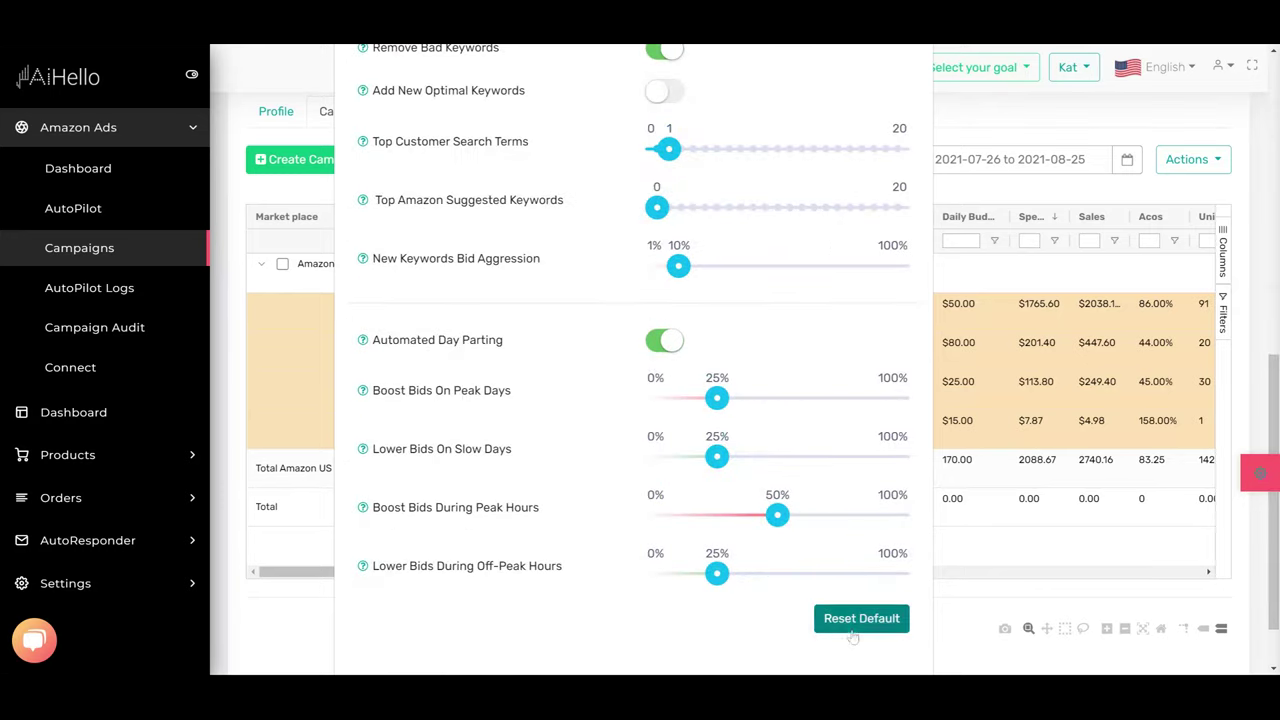
scroll(672, 539, down, 2)
click(884, 627)
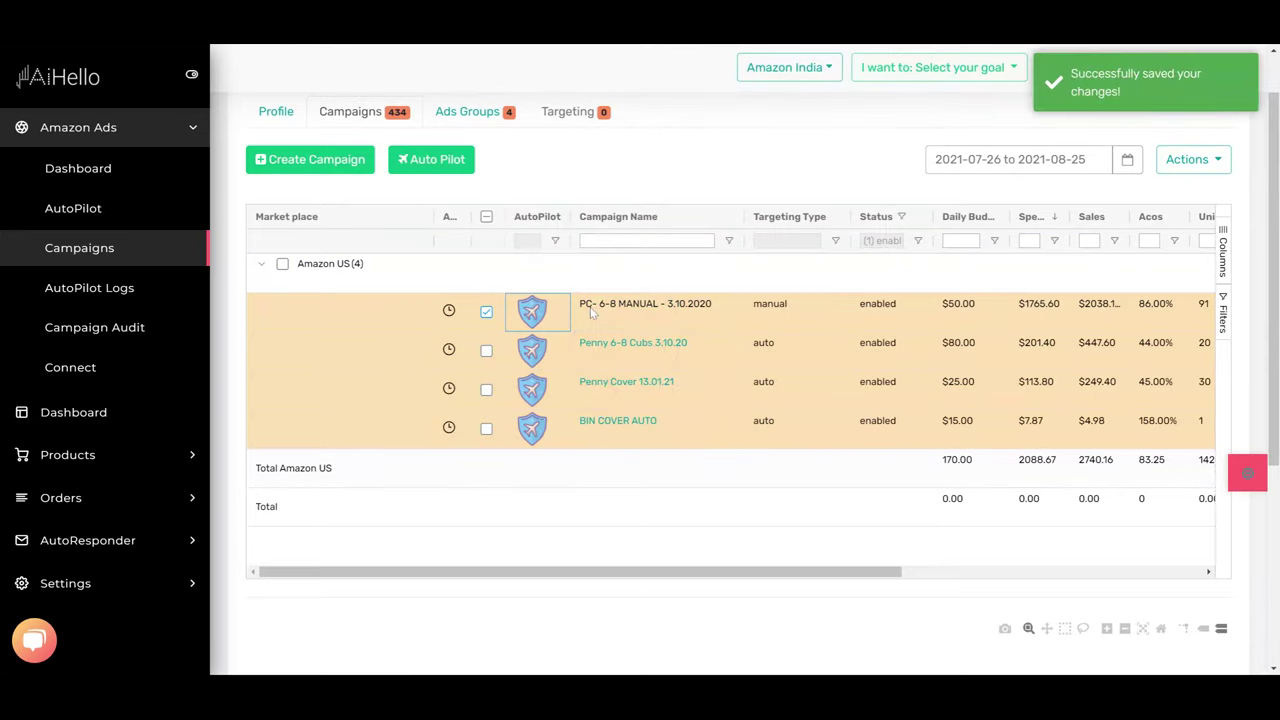
Select the Broad ad group of the PC- 6-8 MANUAL - 3.10.2020 campaign and show its targeting keywords.
click(468, 112)
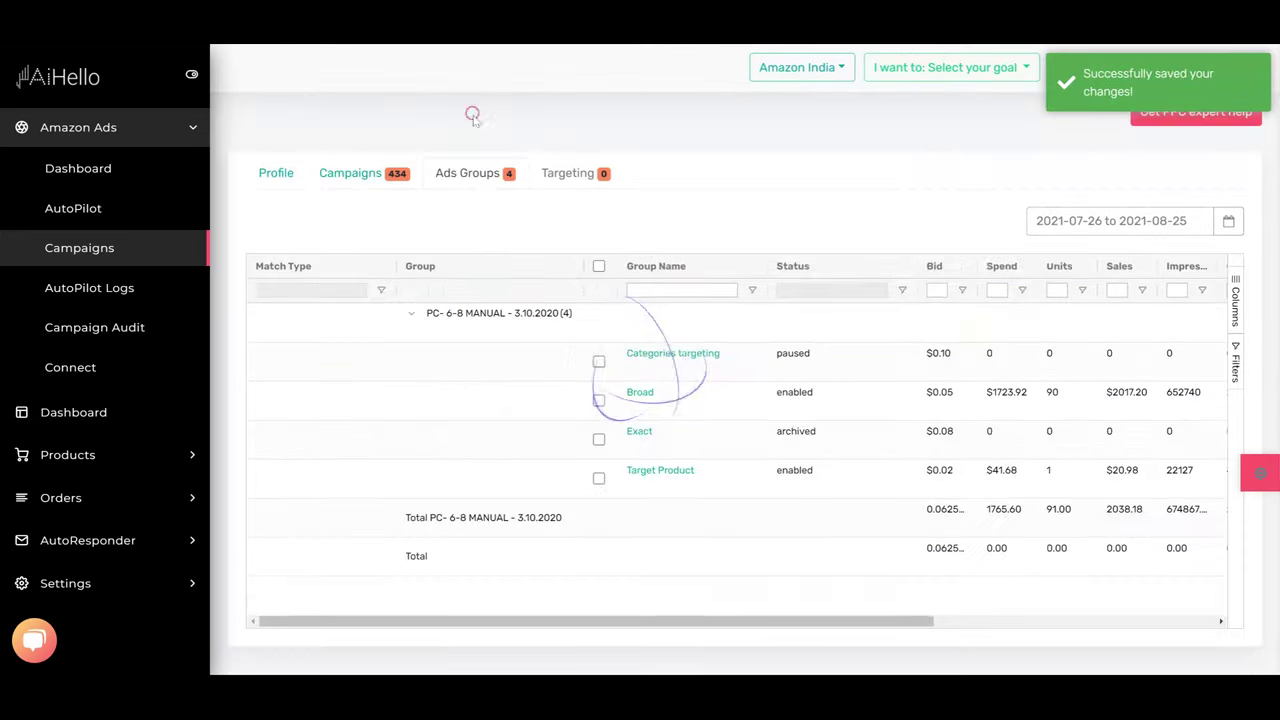
click(598, 400)
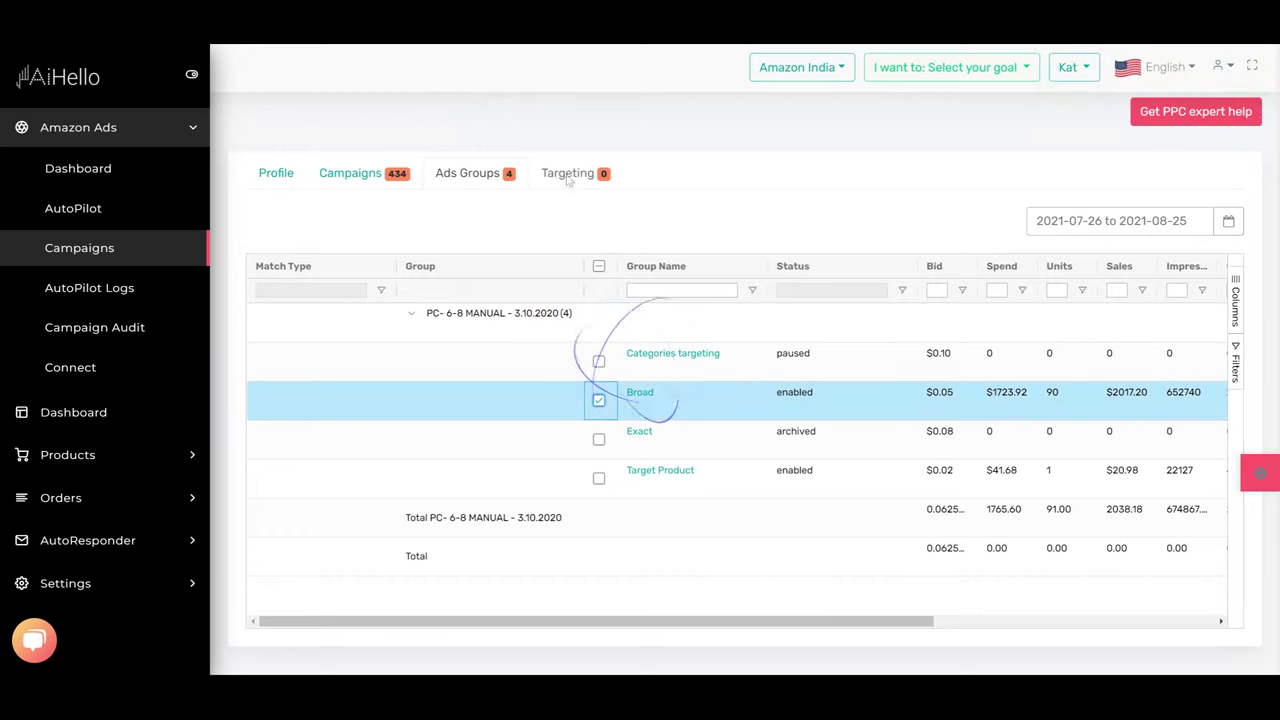
click(567, 177)
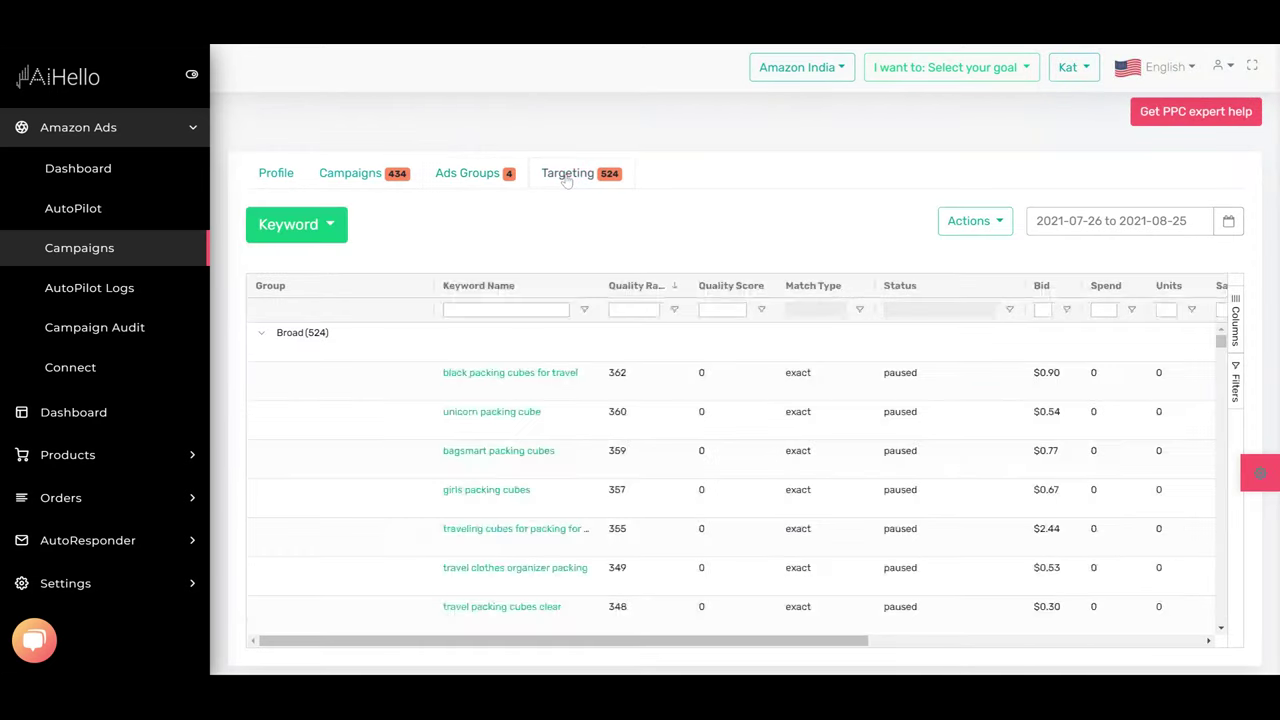
Filter the Broad ad group's keywords by status so that only enabled ones are listed.
click(1009, 312)
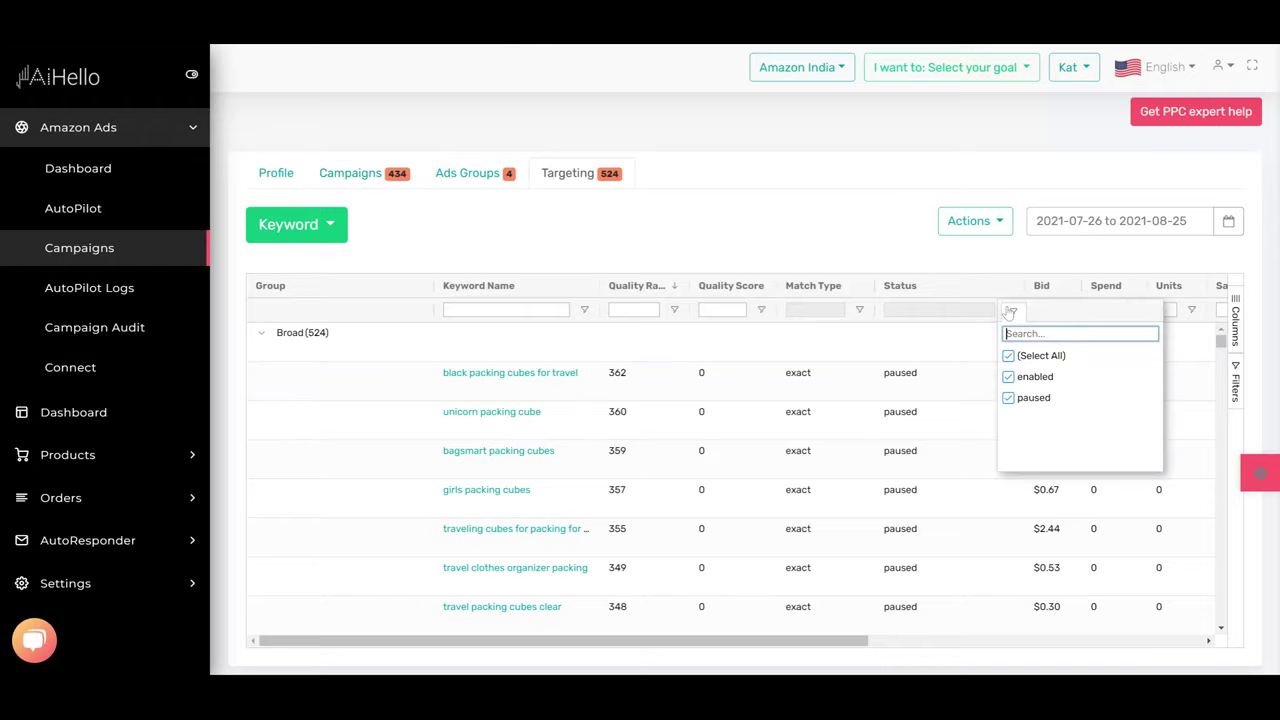
click(1008, 397)
click(869, 249)
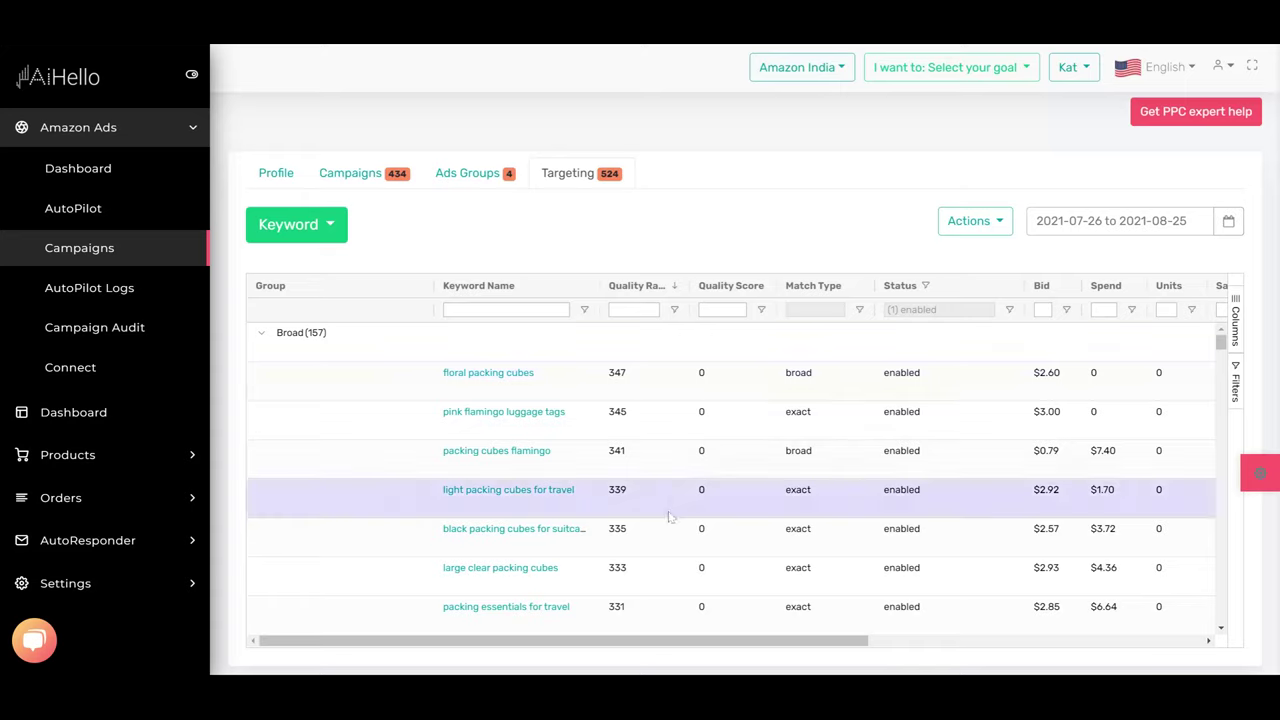
Add the Max AutoPilot Bid and AutoPilot Target Acos columns to the keyword table.
click(1236, 303)
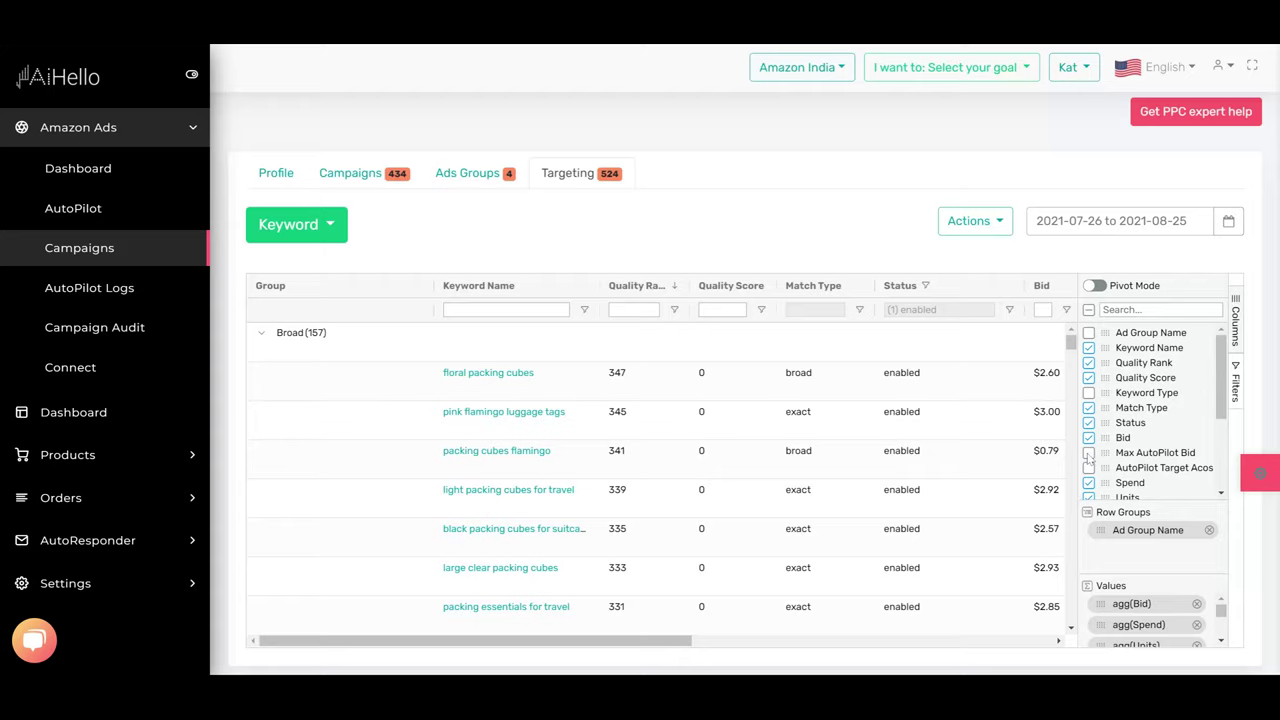
click(1088, 453)
click(1088, 467)
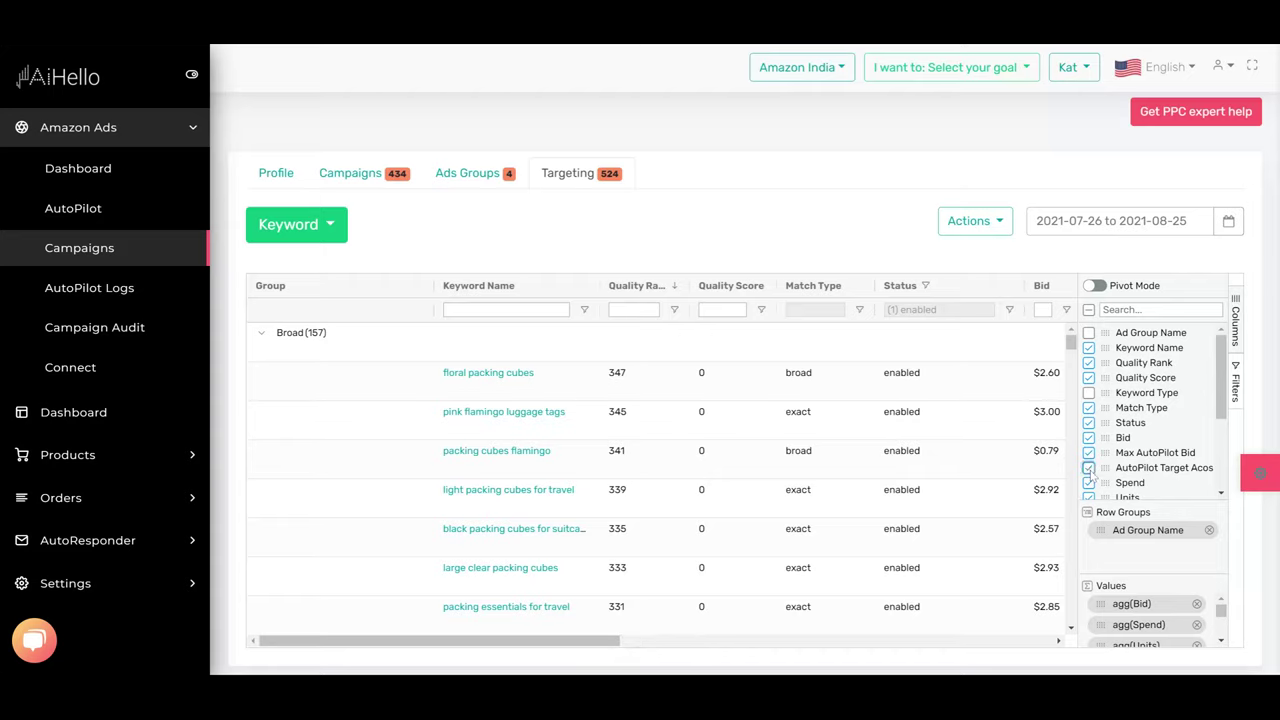
drag(600, 641, 786, 641)
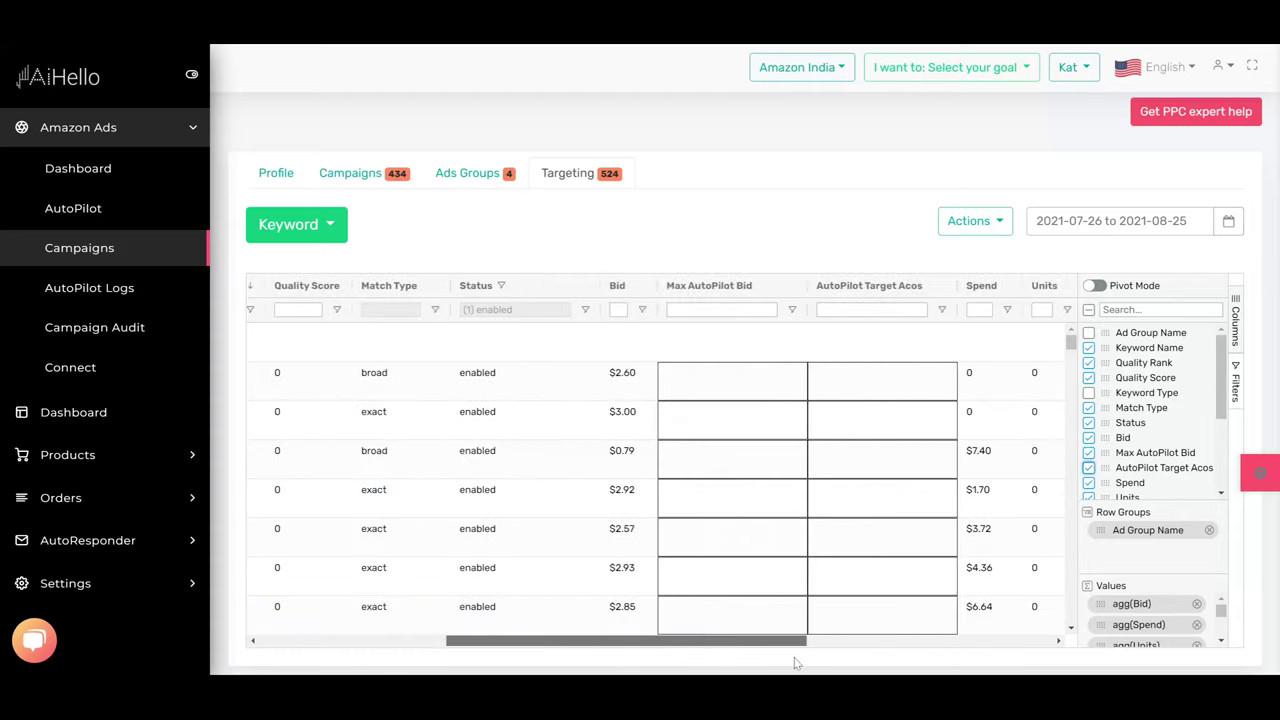
Move the Max AutoPilot Bid and AutoPilot Target Acos columns between Quality Rank and Quality Score.
drag(716, 286, 333, 289)
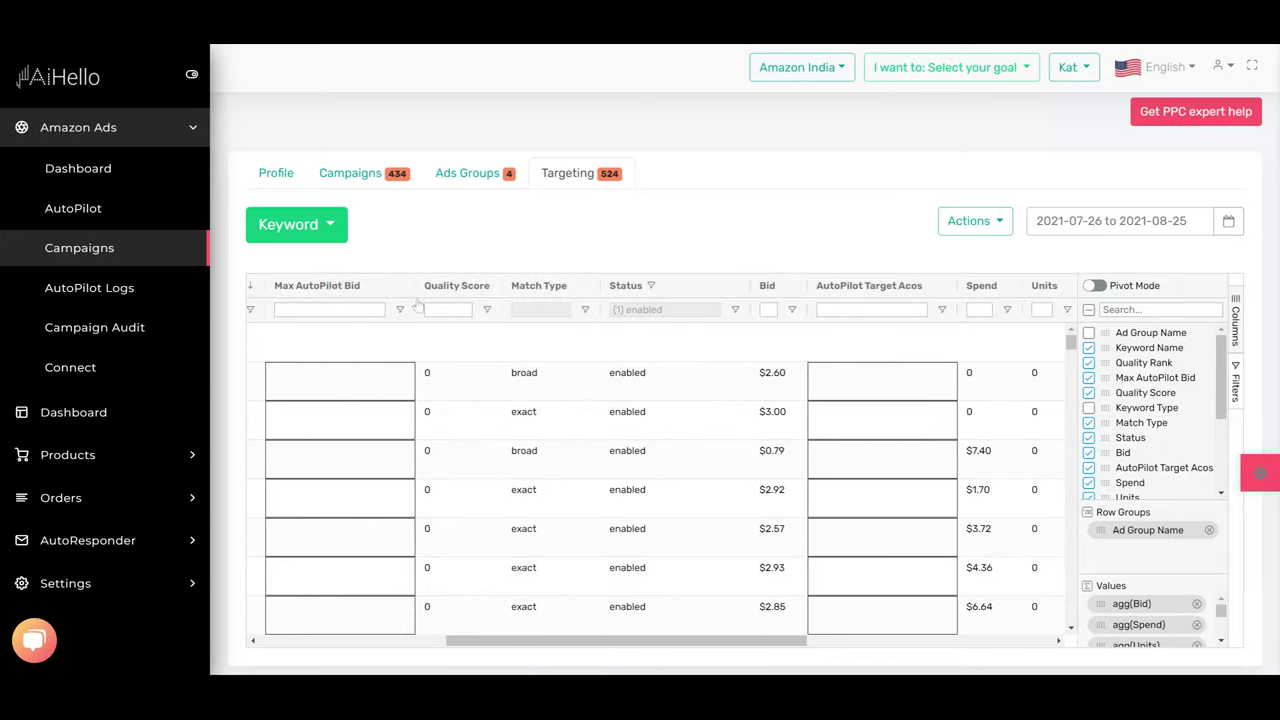
drag(834, 288, 444, 289)
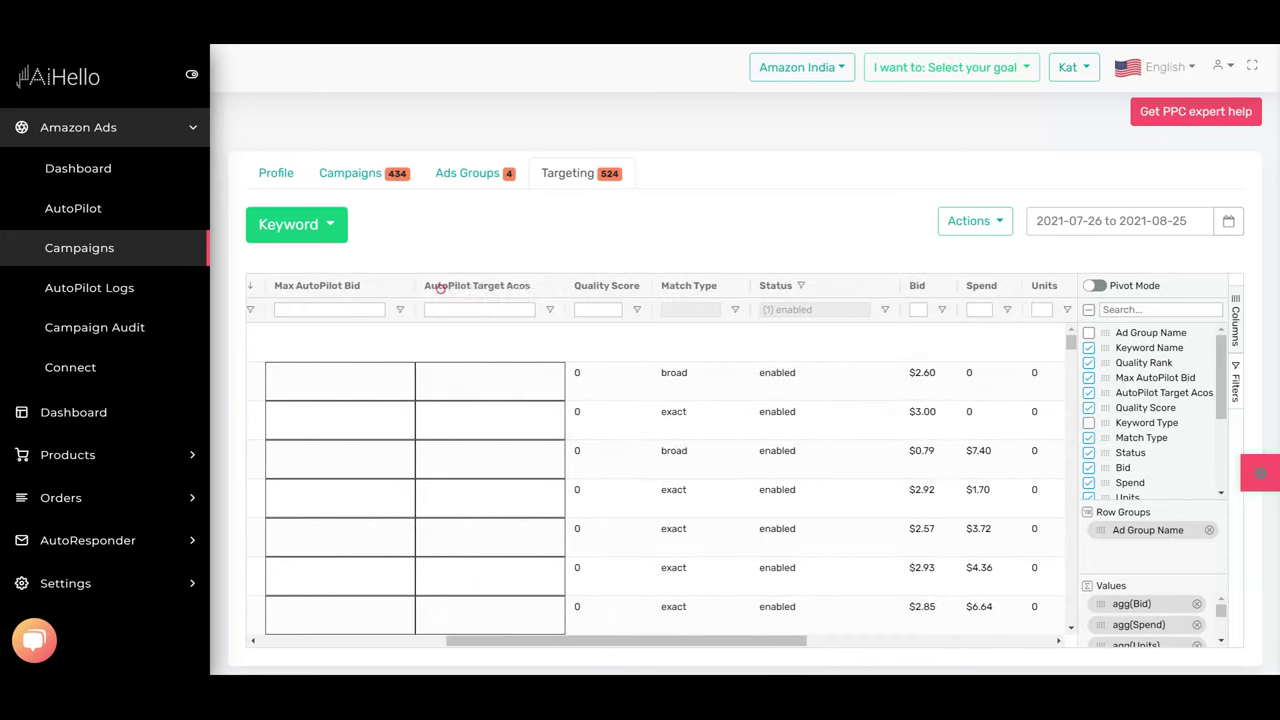
drag(646, 641, 432, 637)
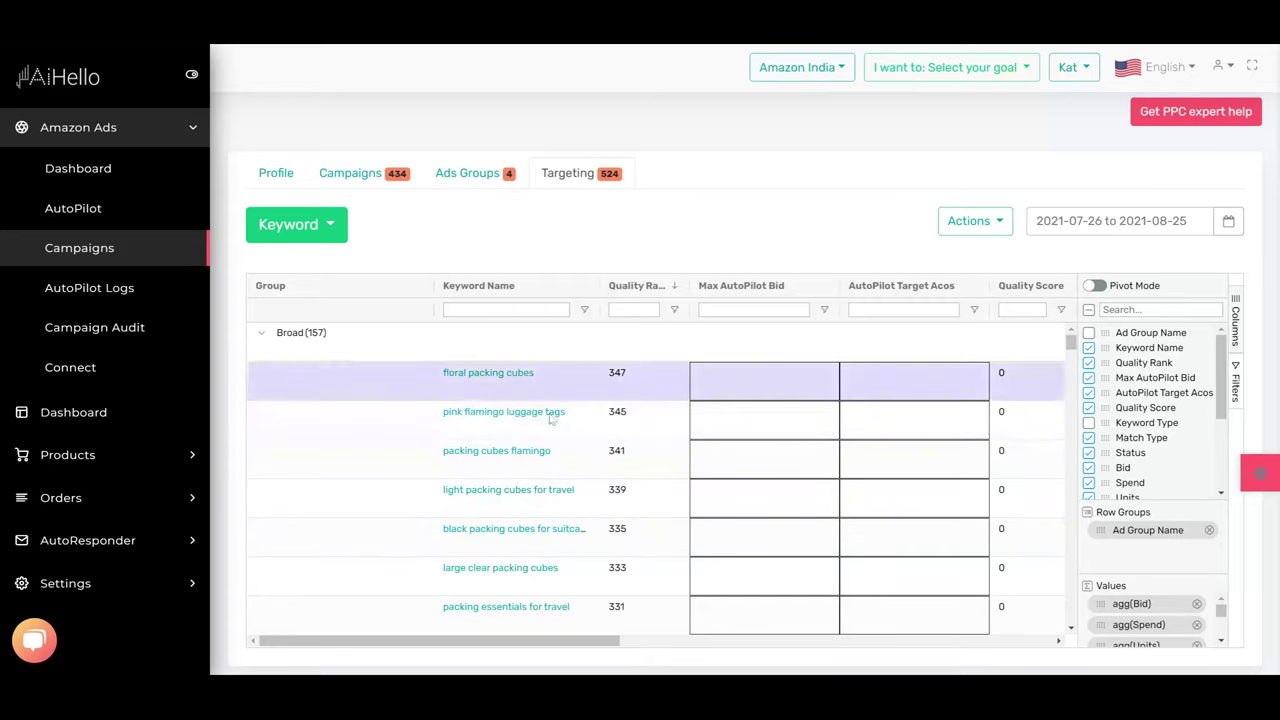
Set Max AutoPilot Bid to 1.5 for "floral packing cubes", "pink flamingo luggage tags" and "packing cubes flamingo", and 0.1 for "light packing cubes for travel".
double_click(751, 373)
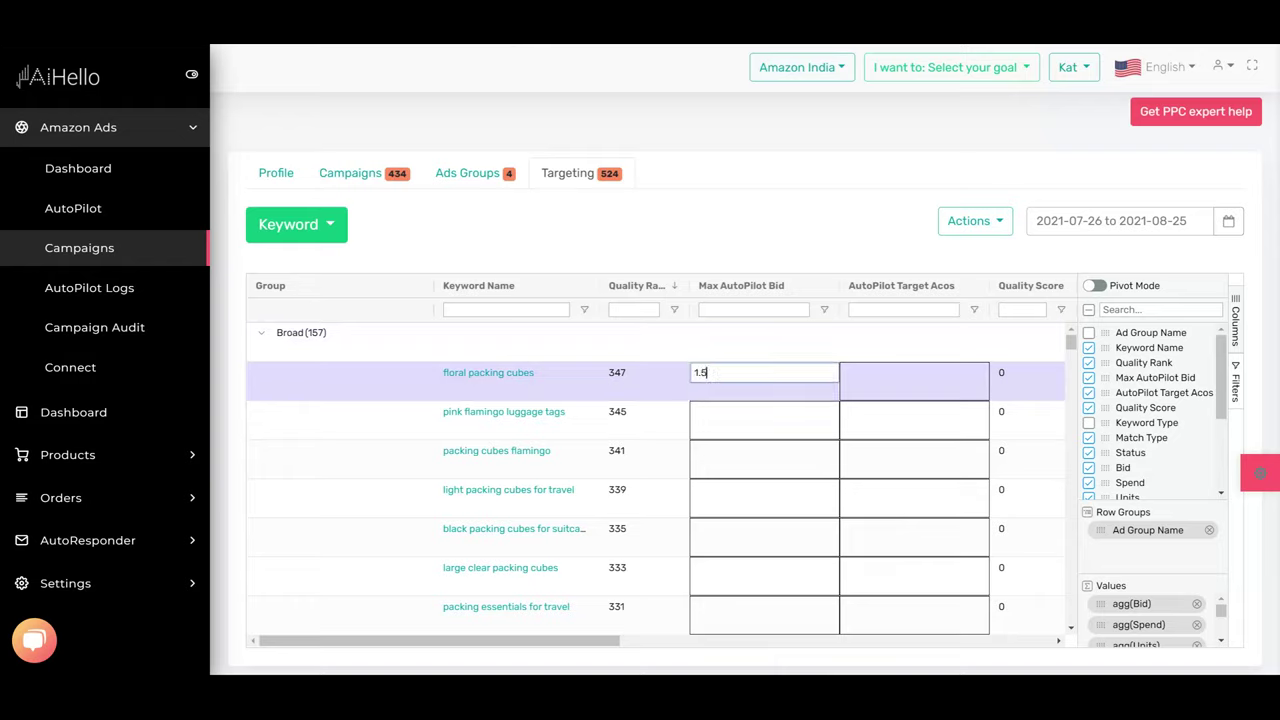
double_click(744, 410)
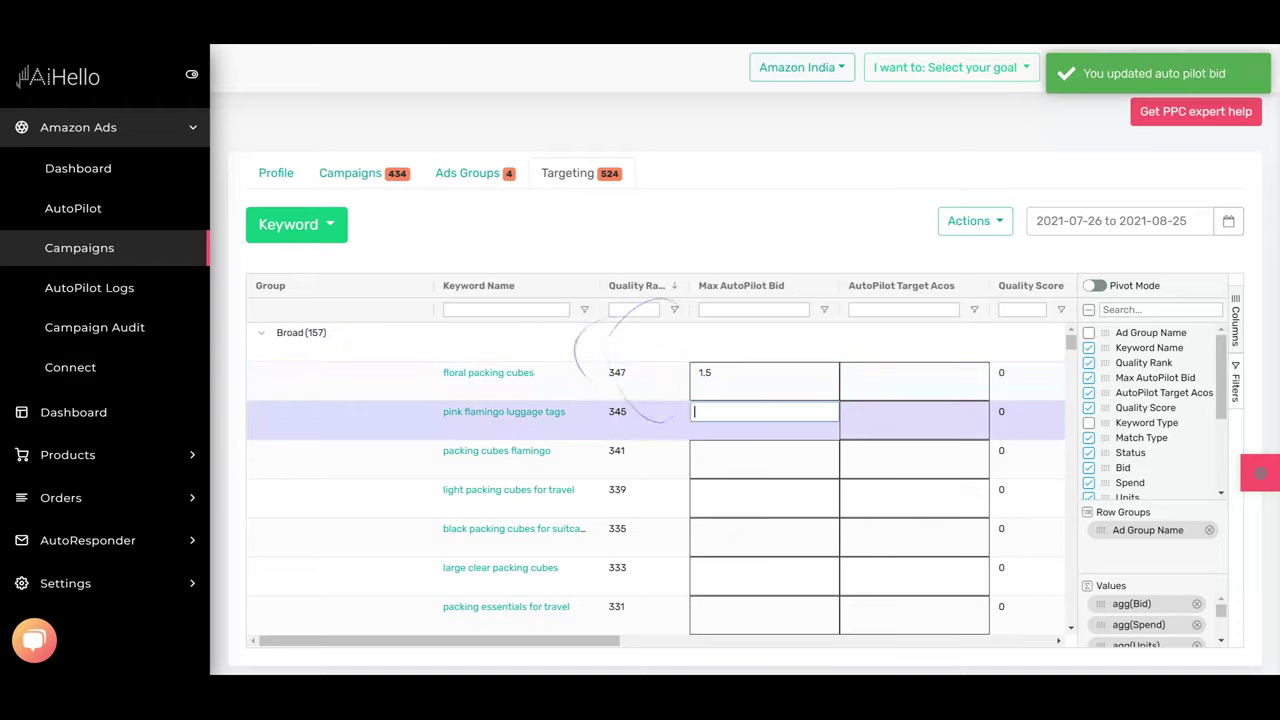
double_click(752, 451)
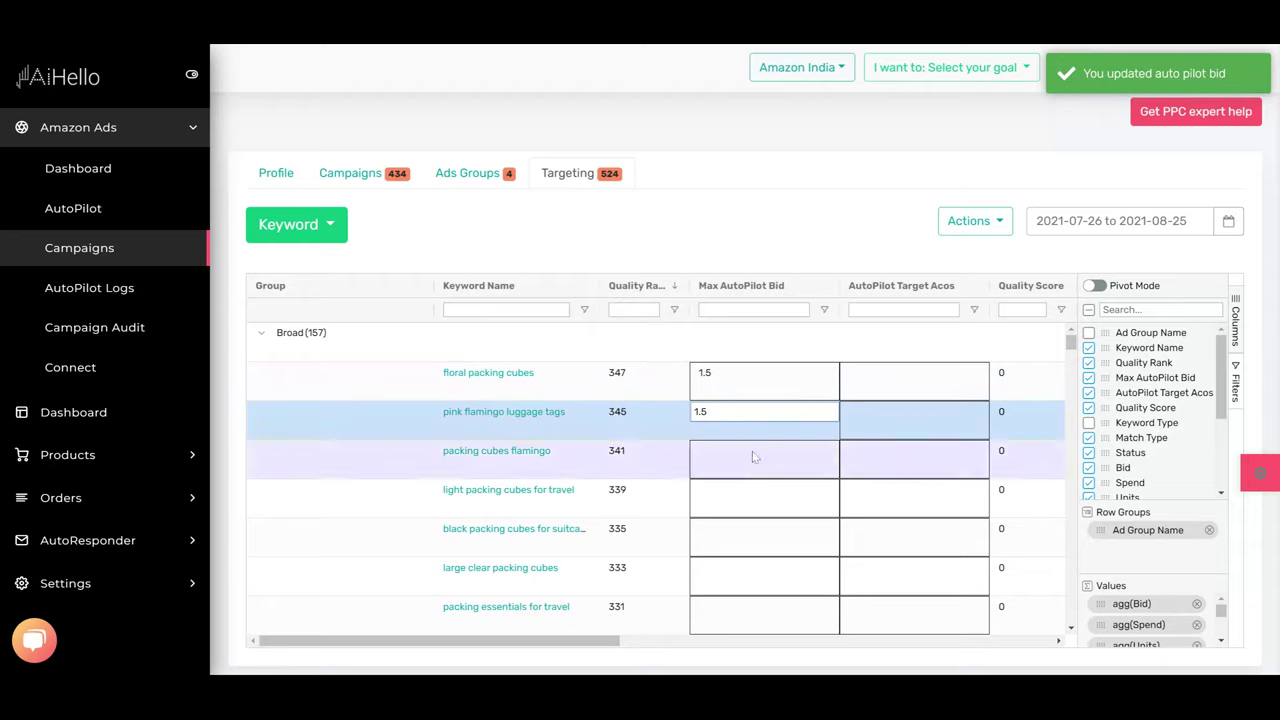
text(1)
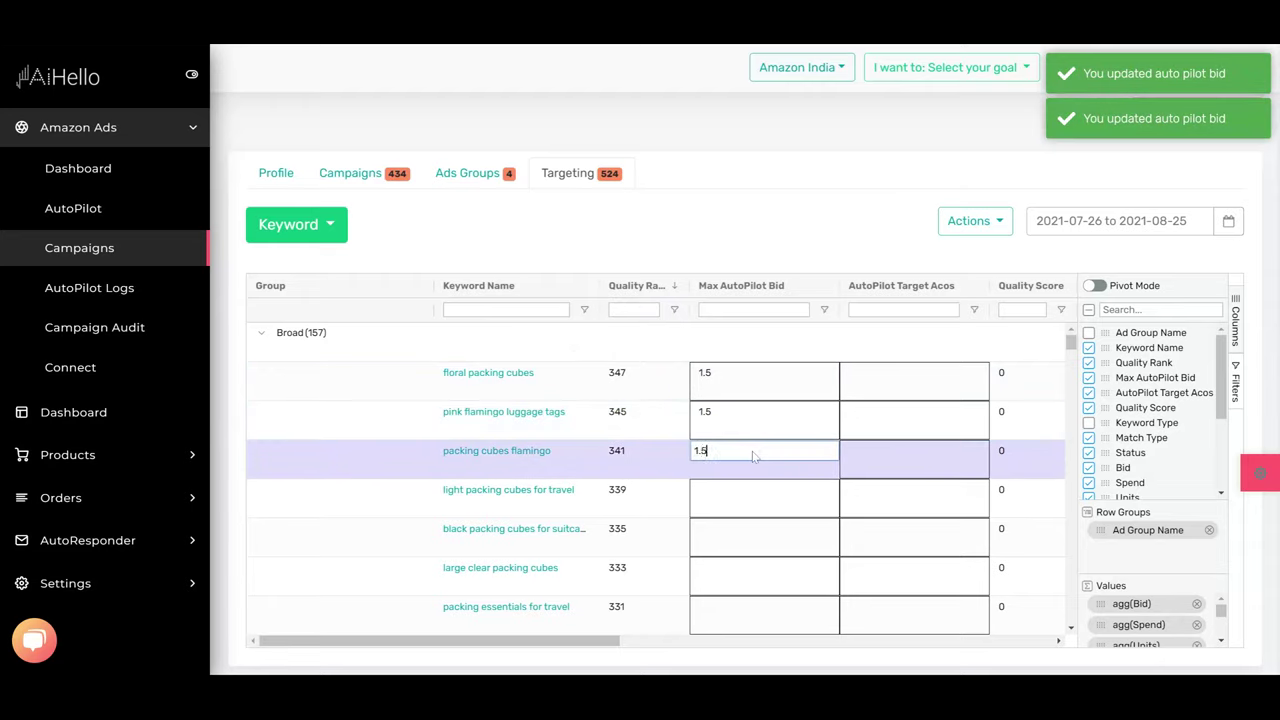
text(.5)
double_click(744, 489)
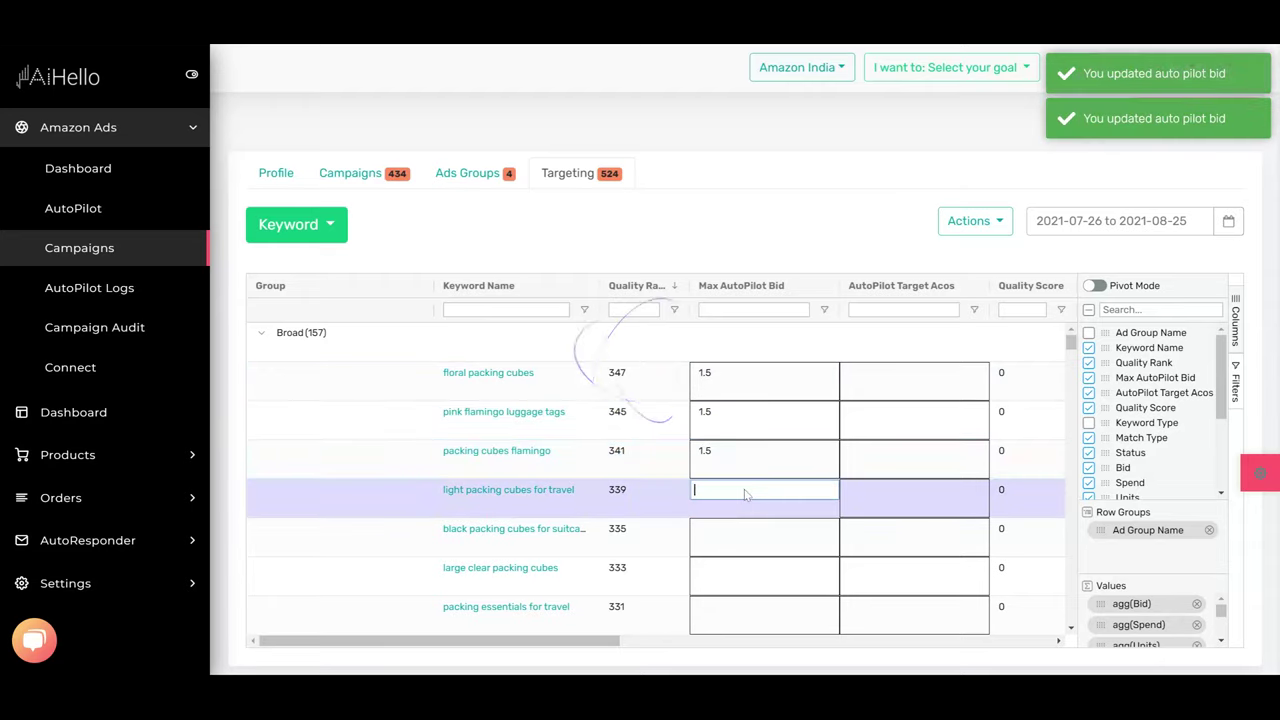
text(0.1)
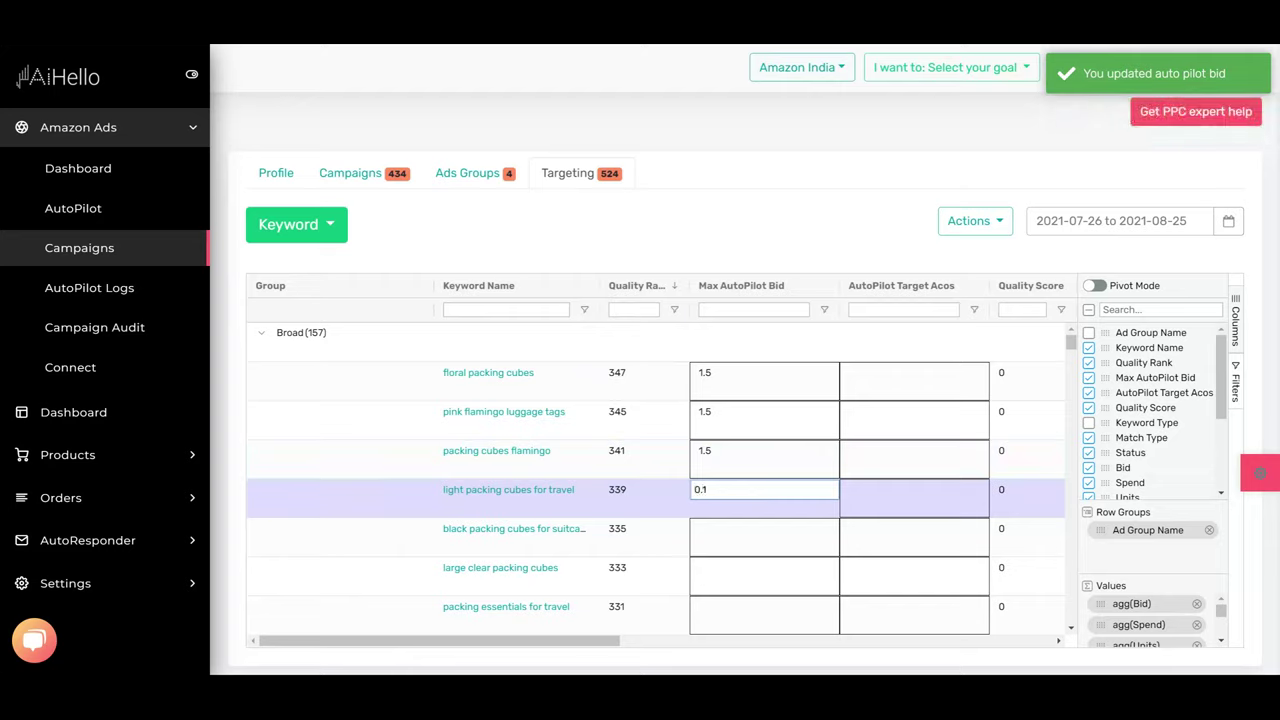
Change Max AutoPilot Bid to 0.1 for "floral packing cubes" and "pink flamingo luggage tags".
click(705, 374)
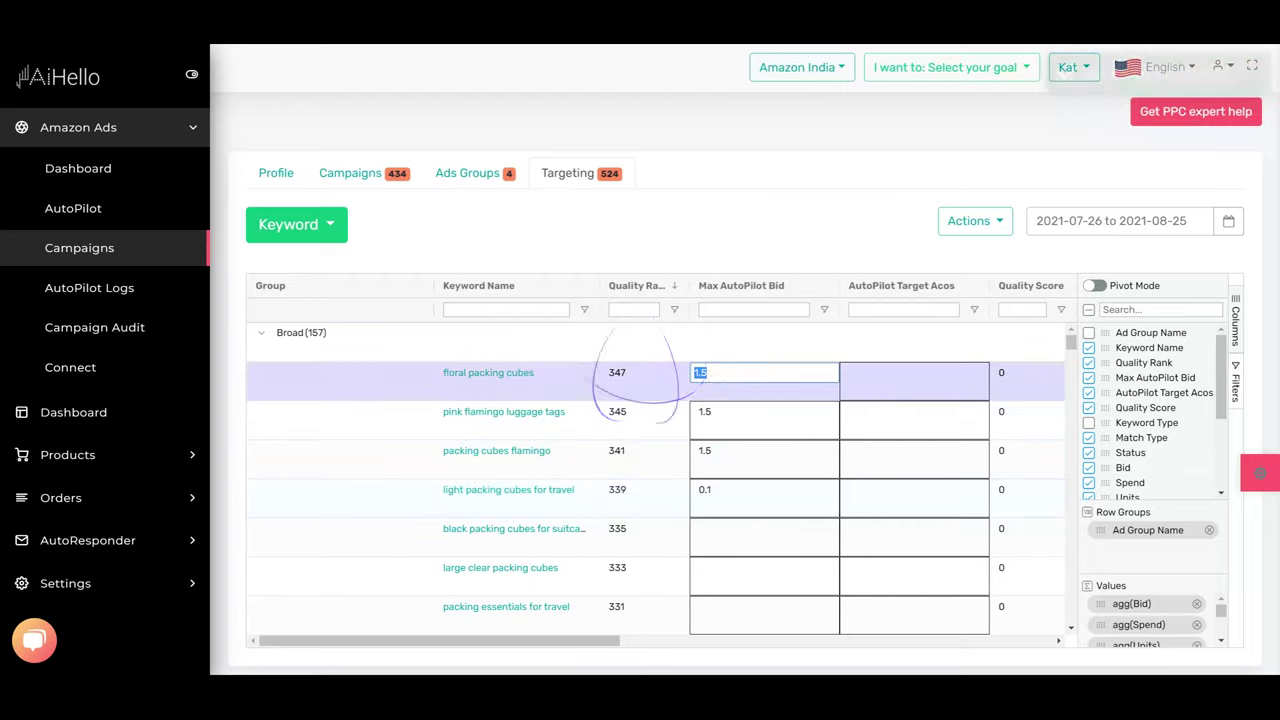
text(0.1)
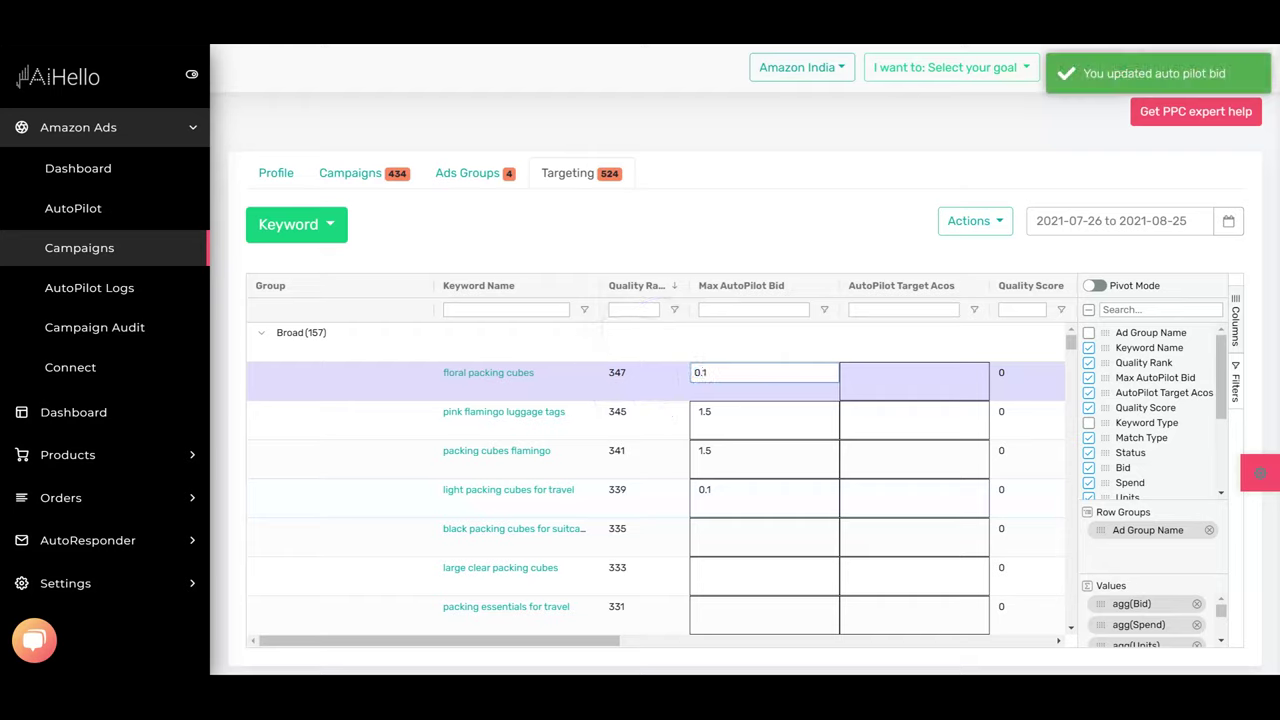
click(705, 413)
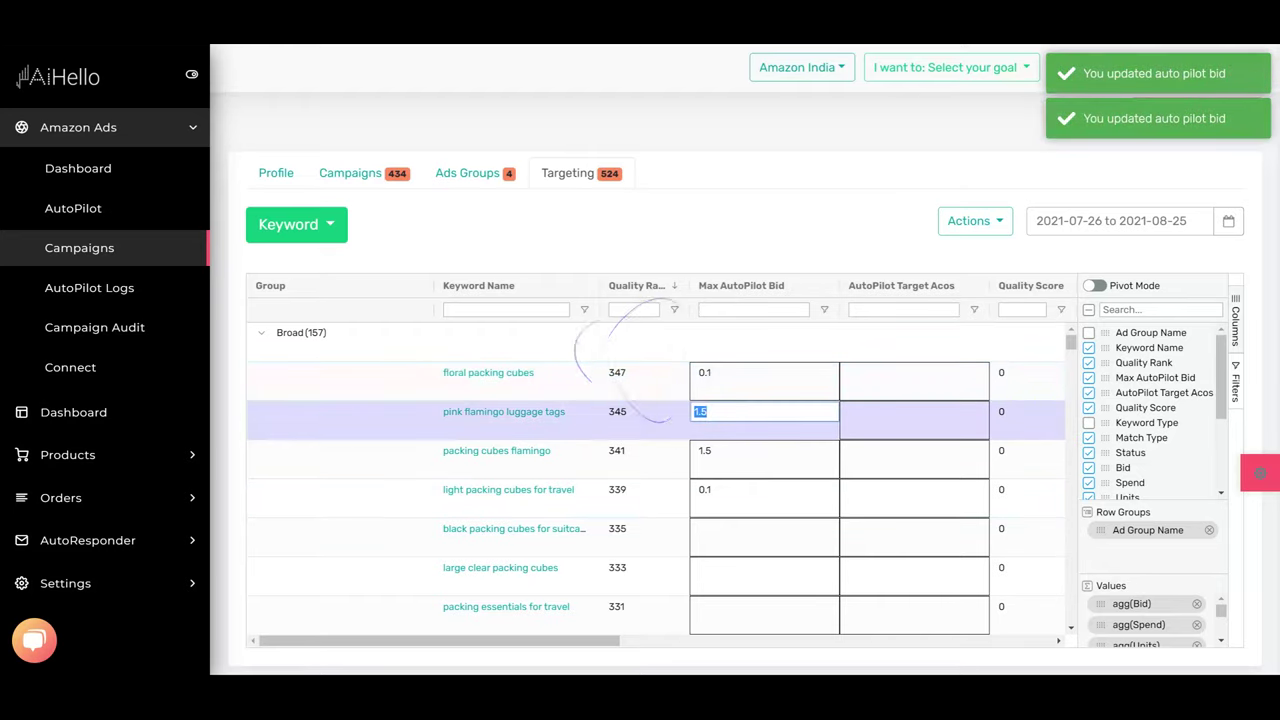
text(0.1)
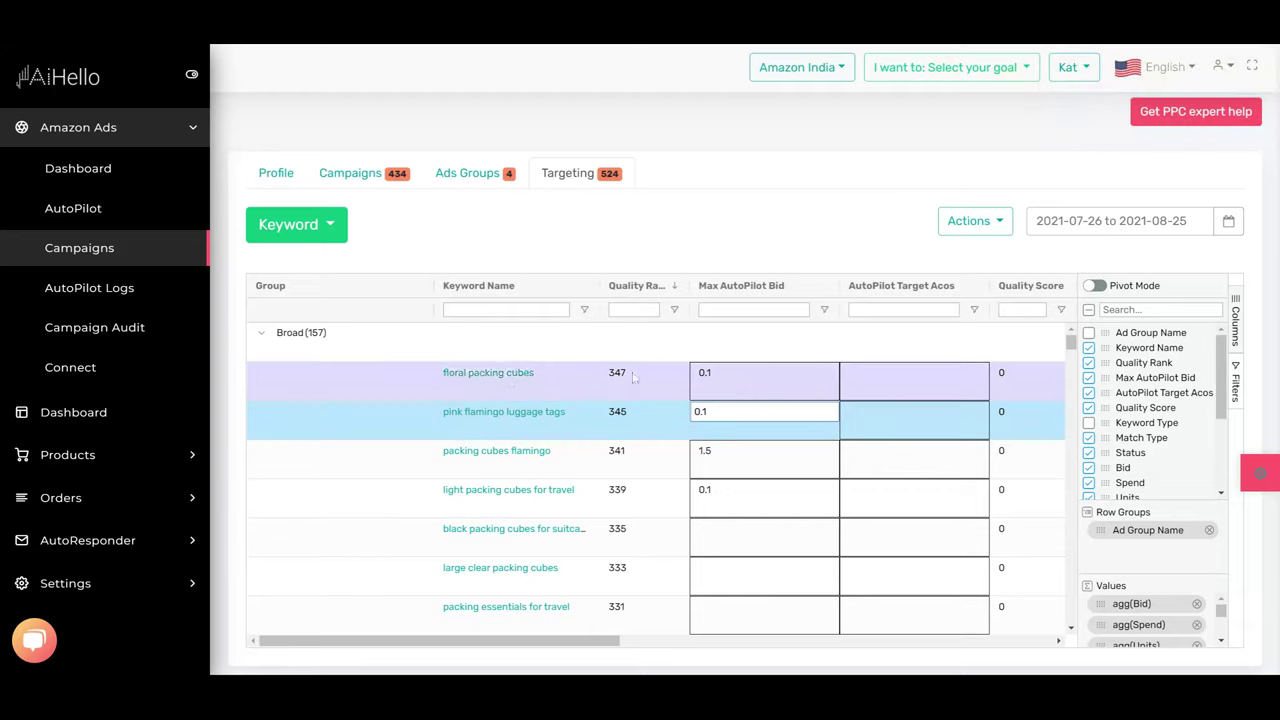
Check the ACoS target in the PC- 6-8 MANUAL - 3.10.2020 campaign's AutoPilot settings and return to the keyword table.
click(910, 371)
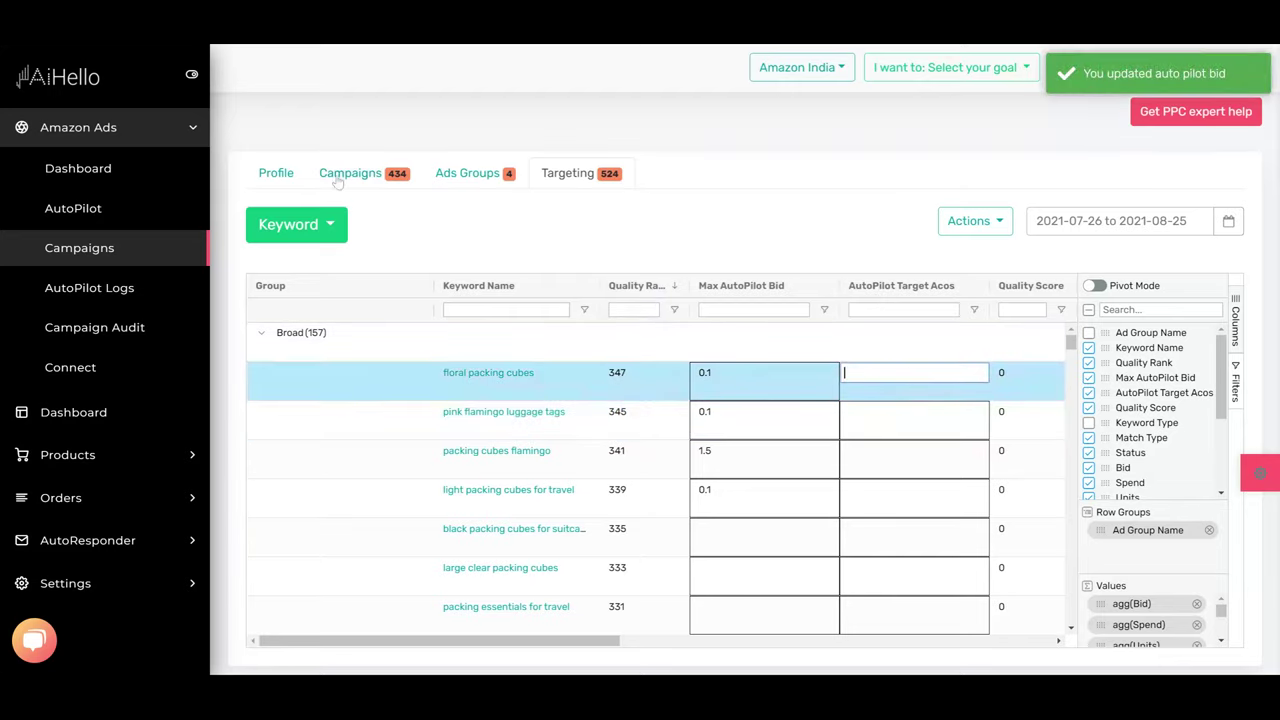
click(349, 173)
click(531, 371)
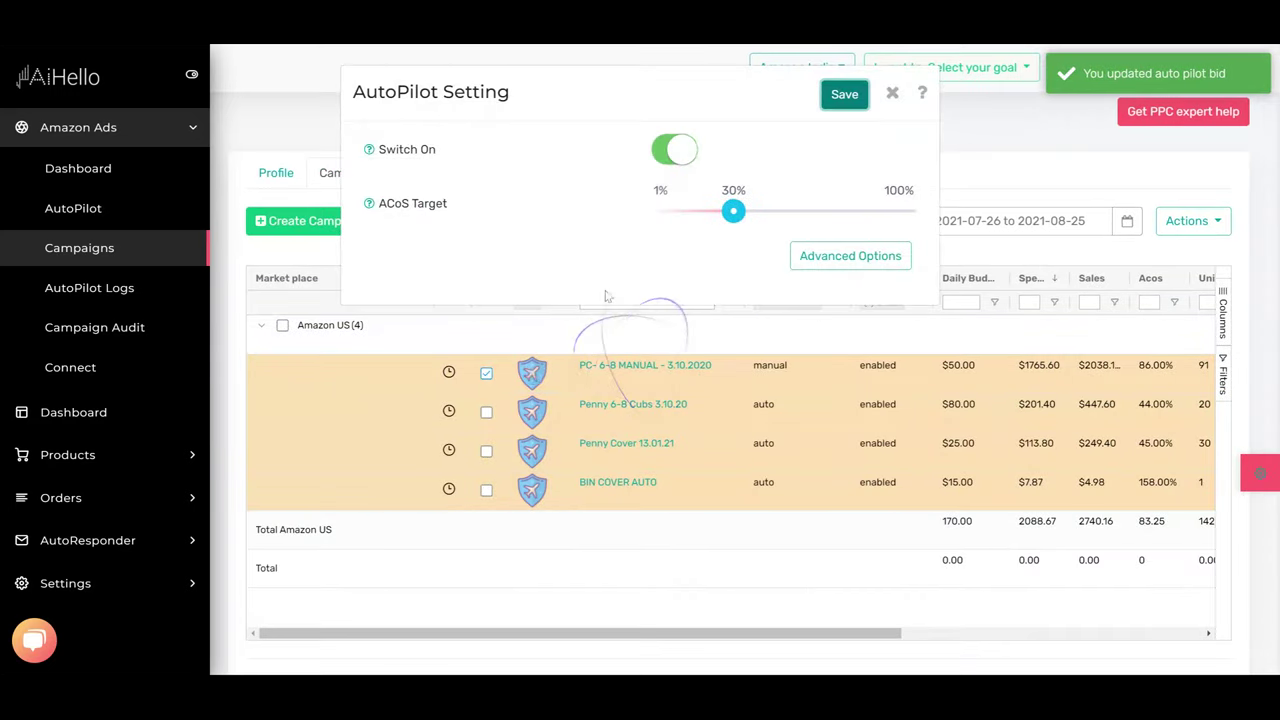
click(892, 93)
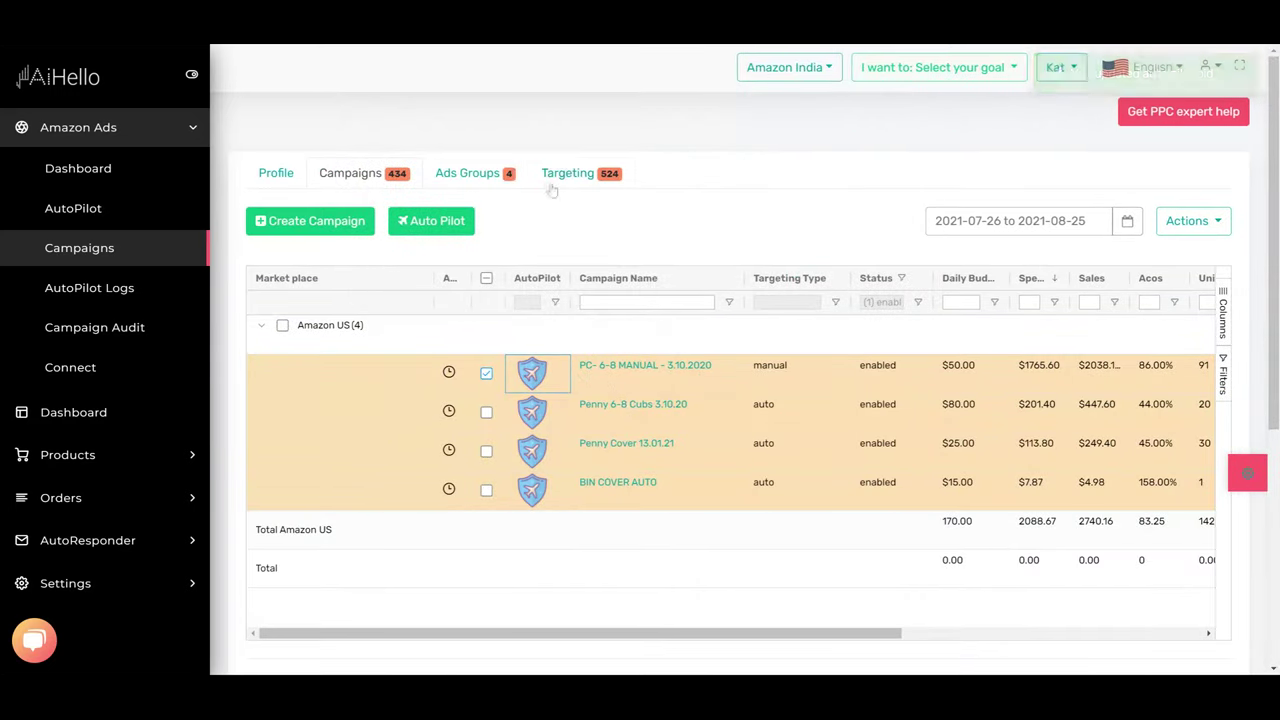
click(565, 173)
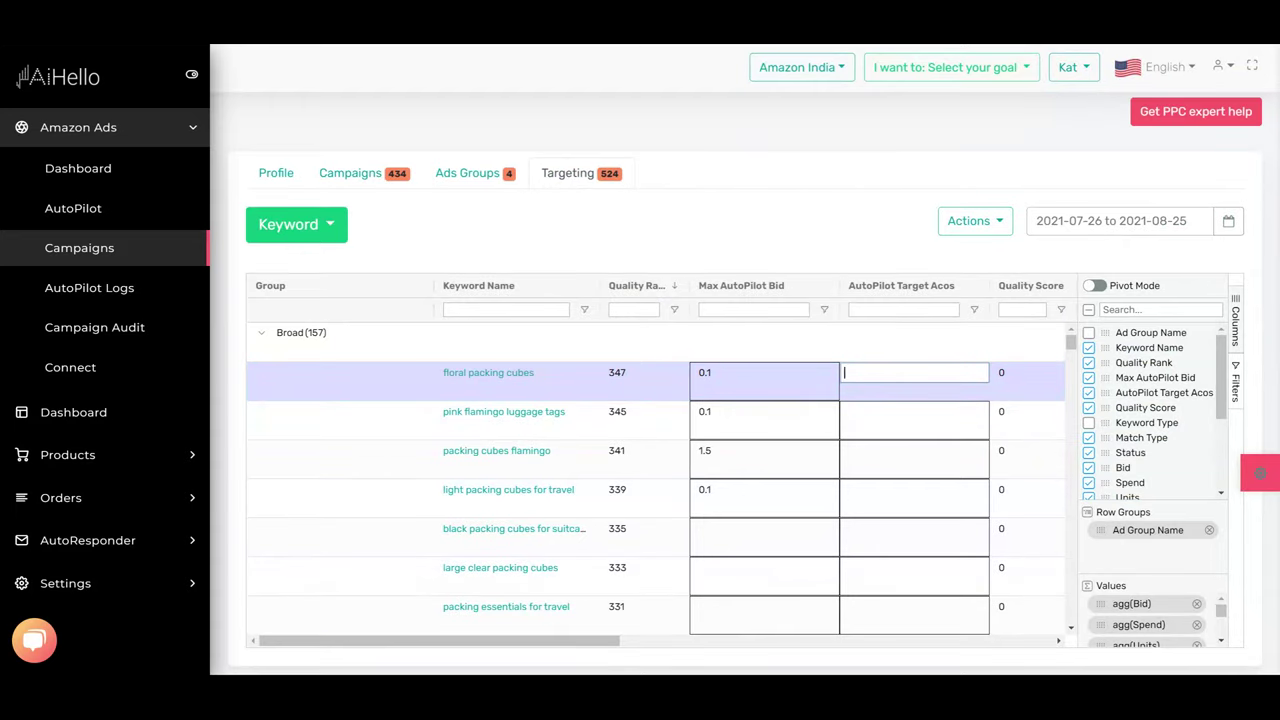
Set AutoPilot Target Acos to 20 for "floral packing cubes" and "pink flamingo luggage tags".
click(866, 409)
text(20)
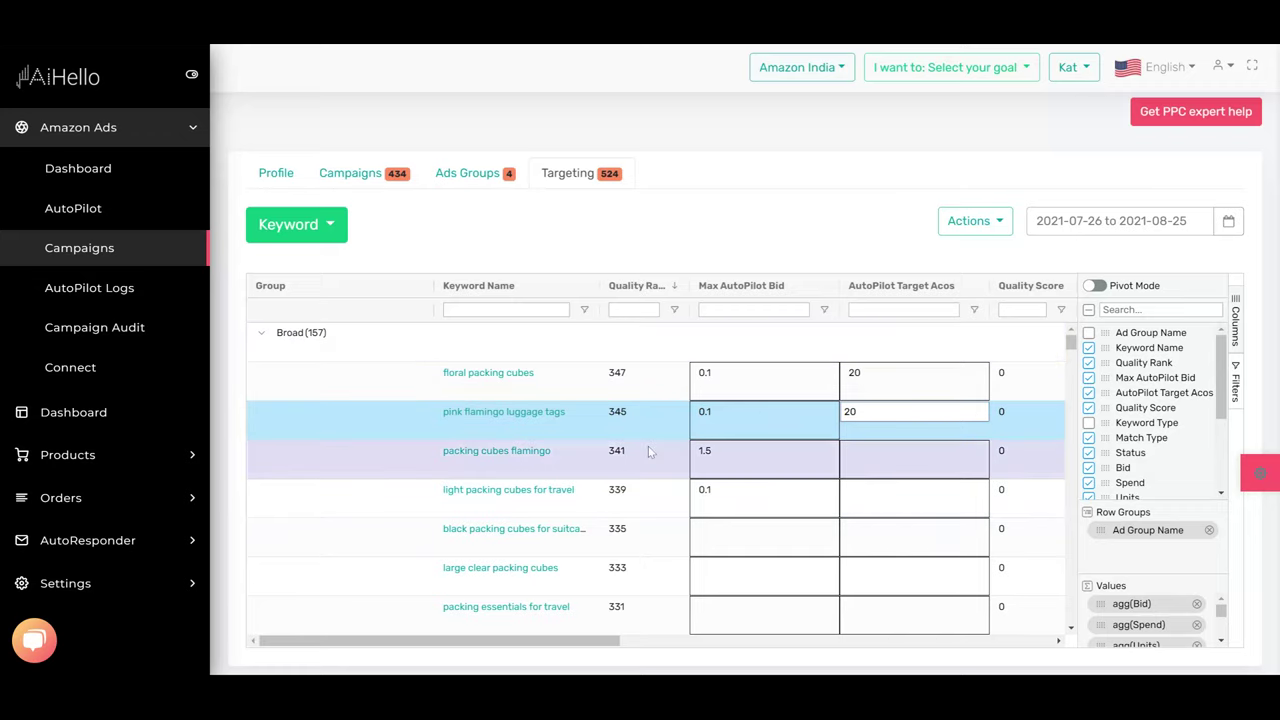
Look over further keywords and the campaign's ad groups, and list the targeting views available besides Keyword.
scroll(648, 452, down, 5)
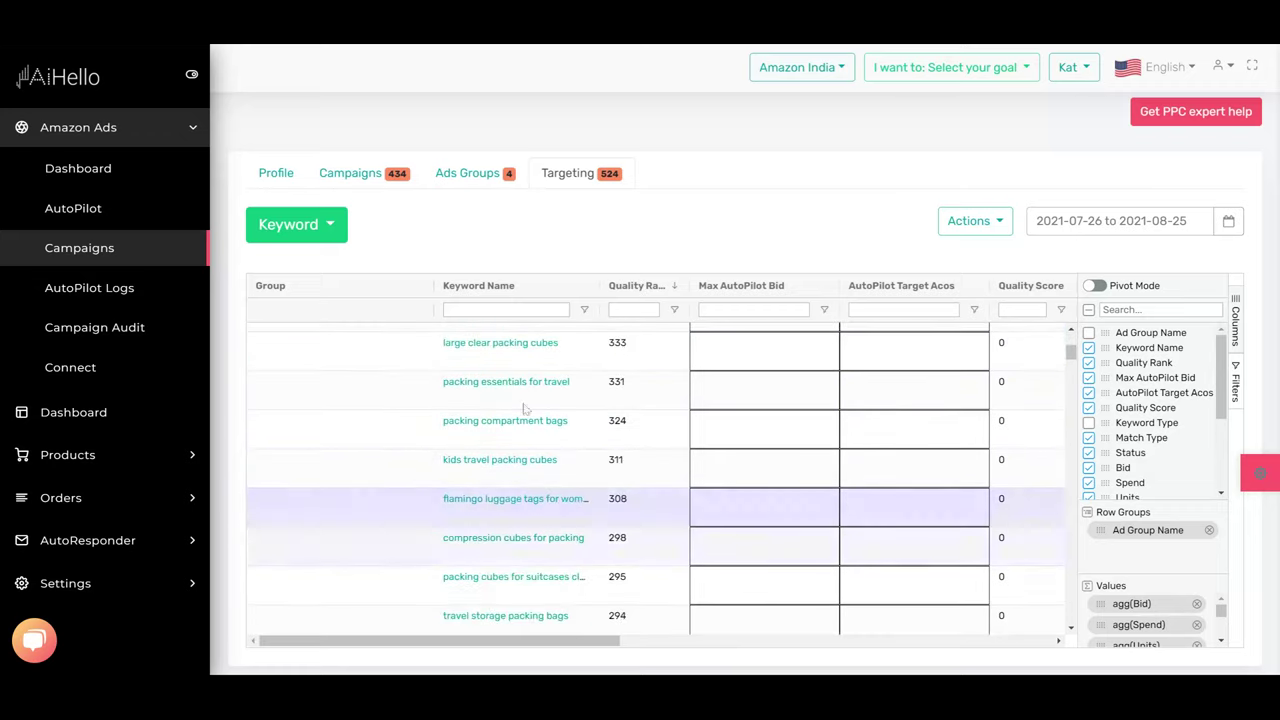
click(472, 173)
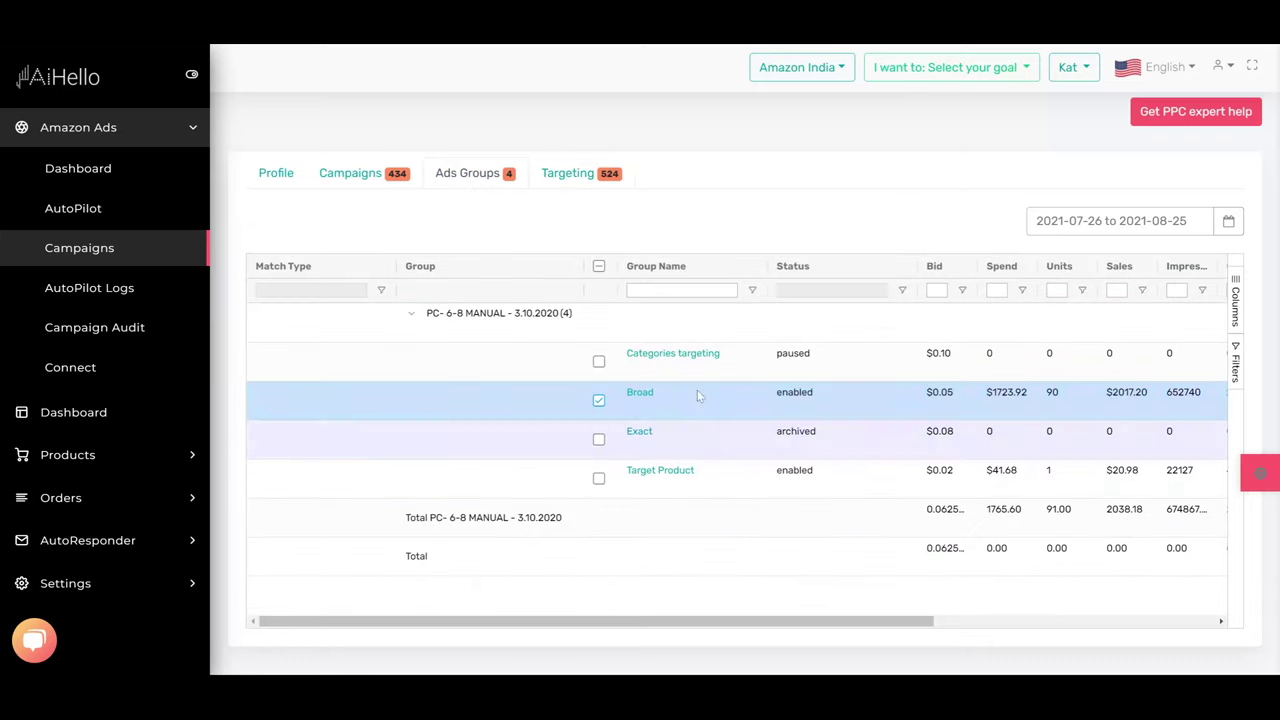
click(555, 174)
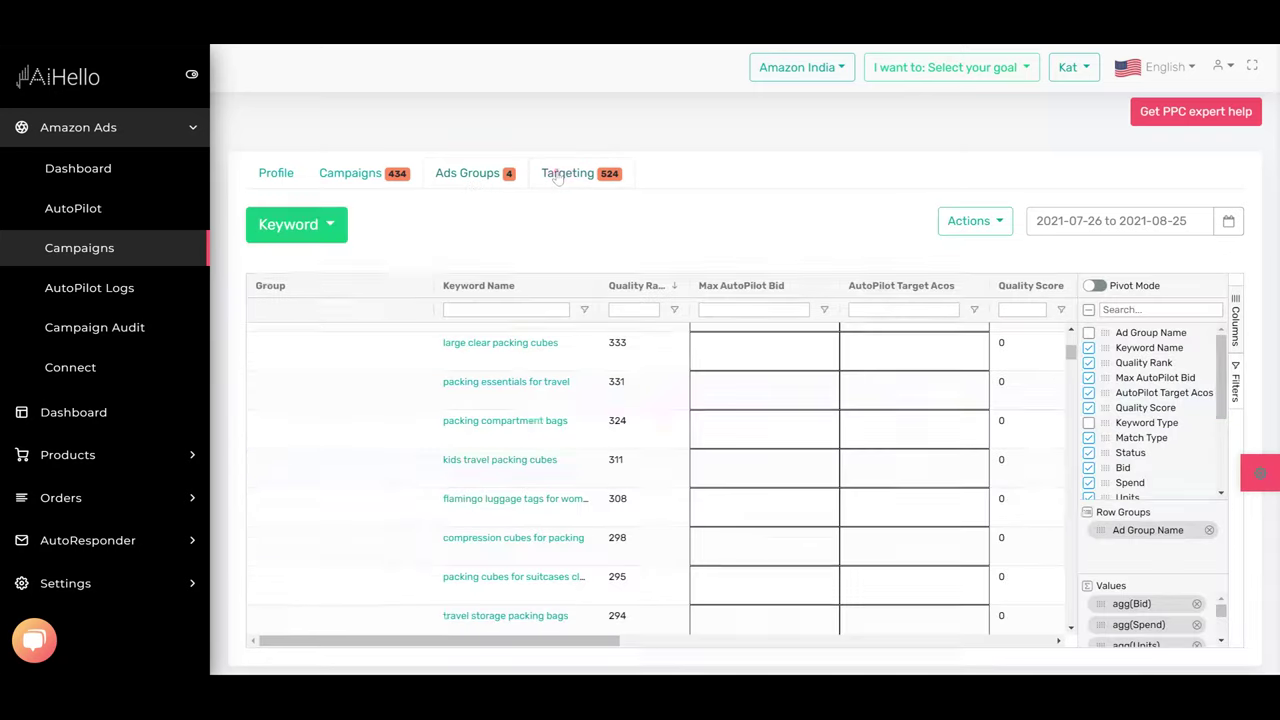
click(286, 226)
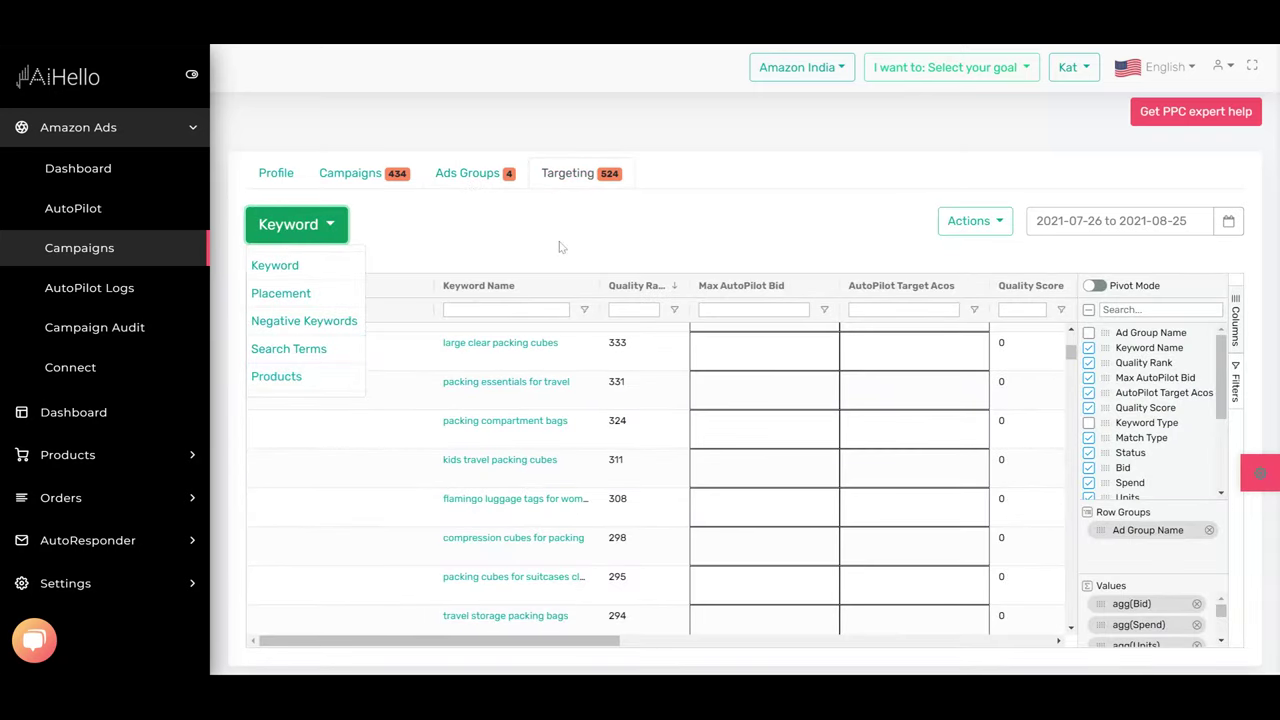
Start creating a campaign for the SKUs SKUA and SKUB and proceed to the per-SKU settings.
click(350, 175)
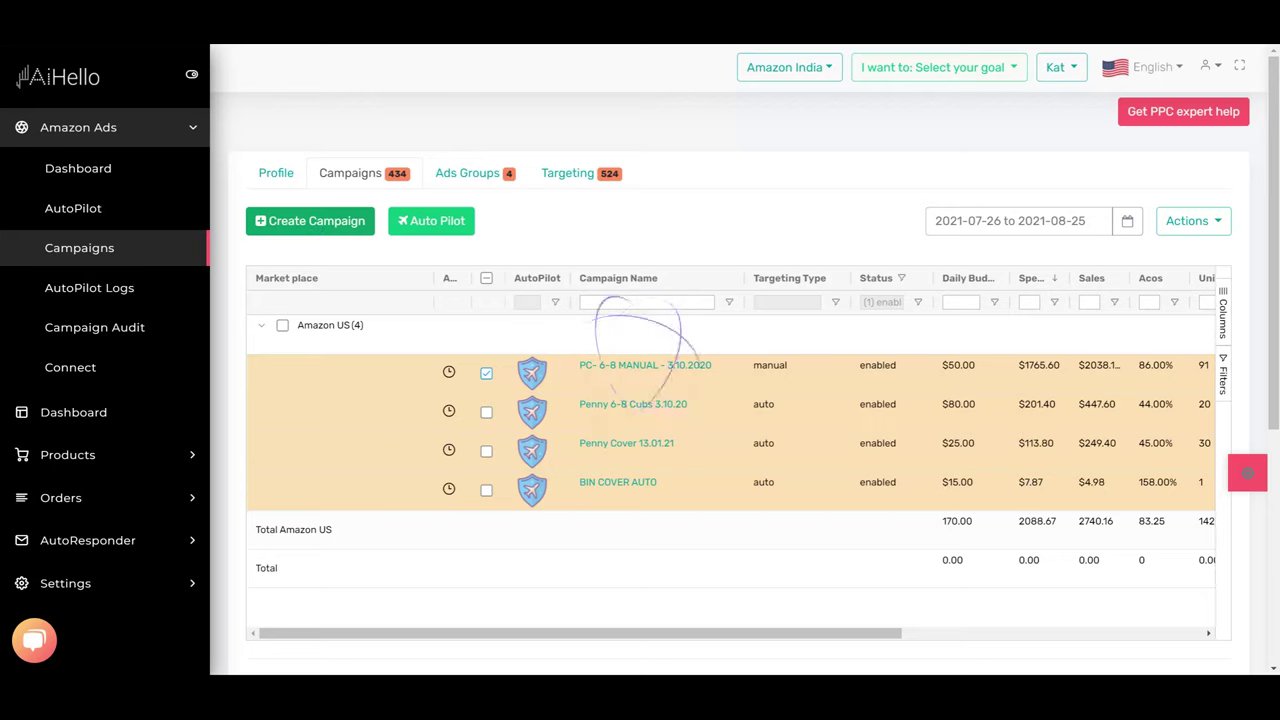
click(316, 226)
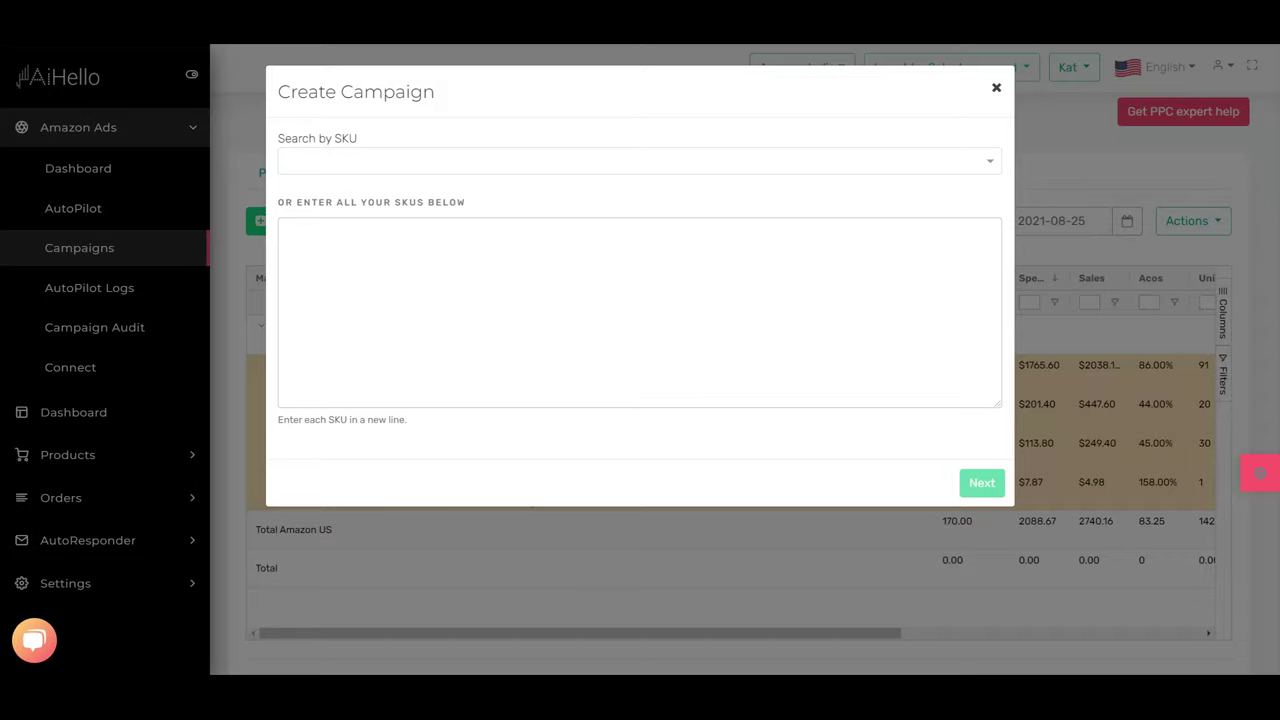
key(Tab)
click(352, 260)
text(SKUA)
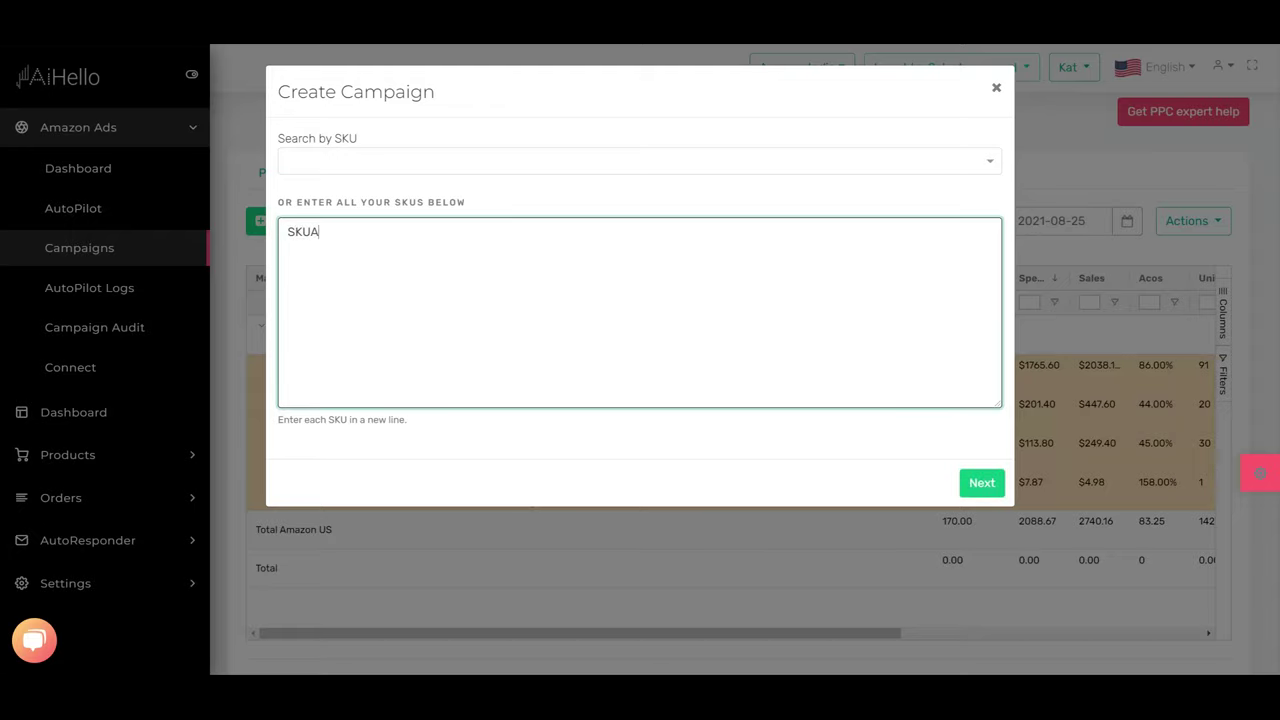
click(396, 162)
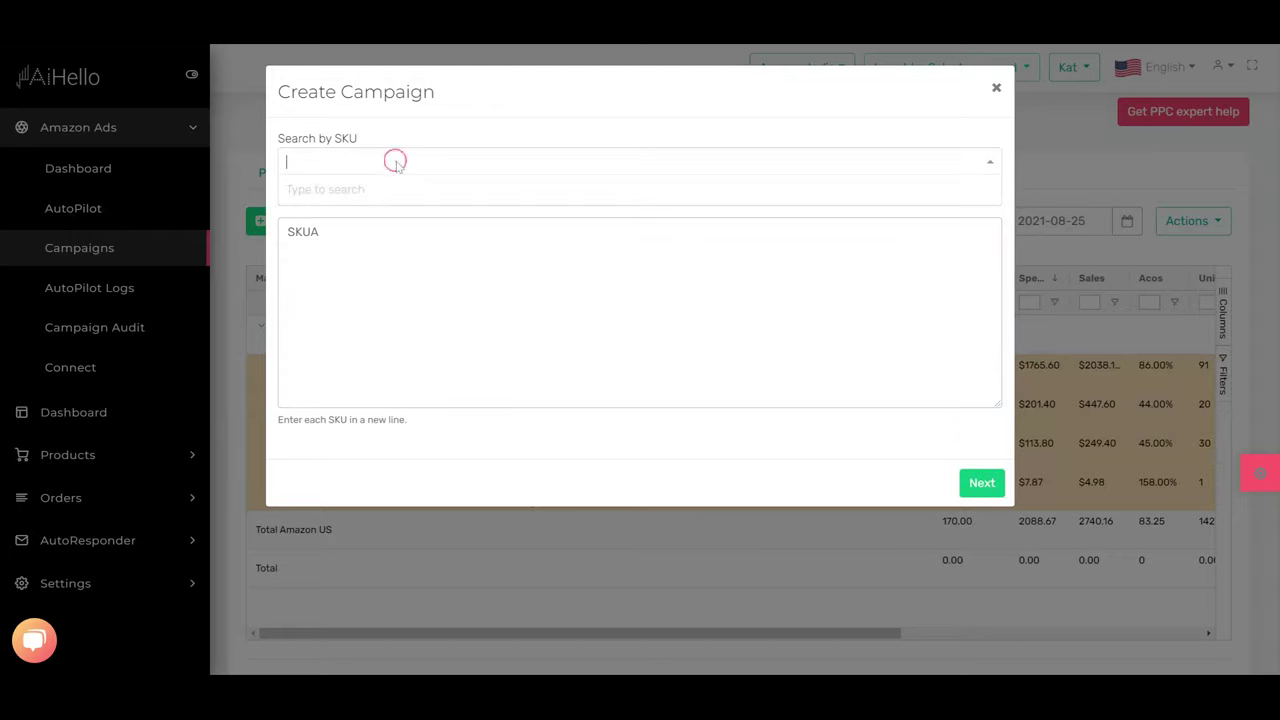
click(320, 232)
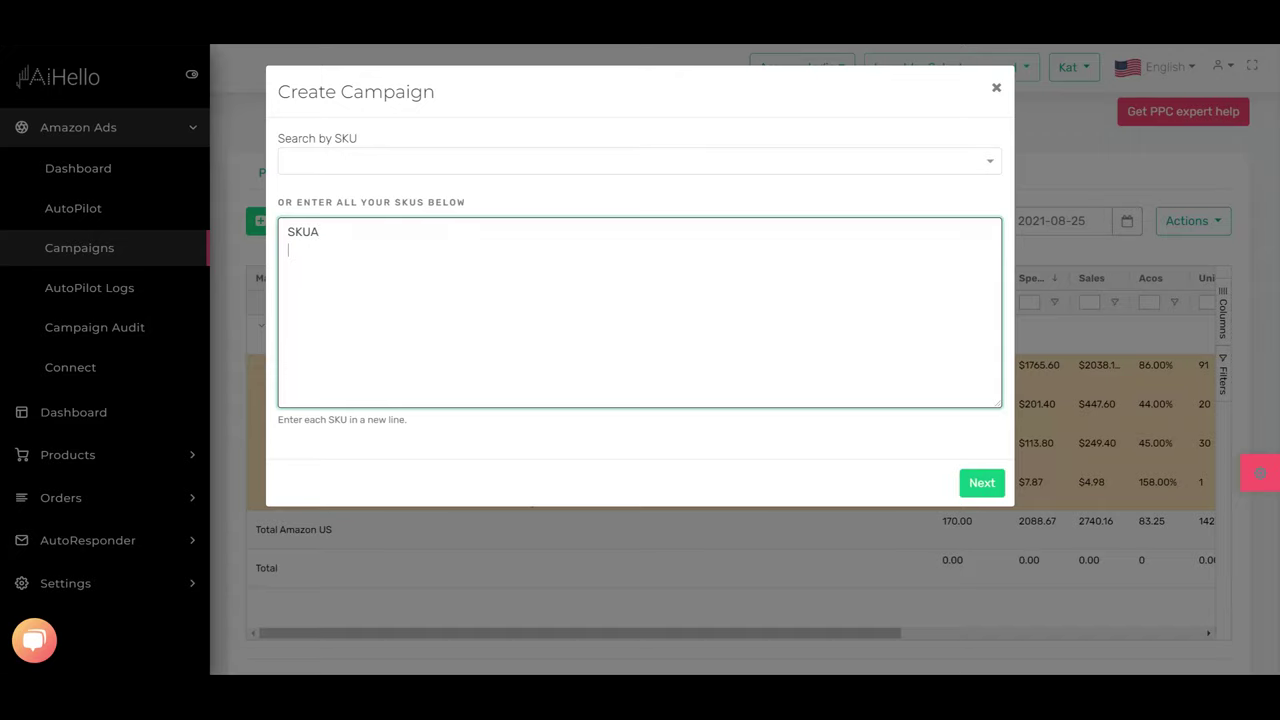
text(KUB)
click(981, 484)
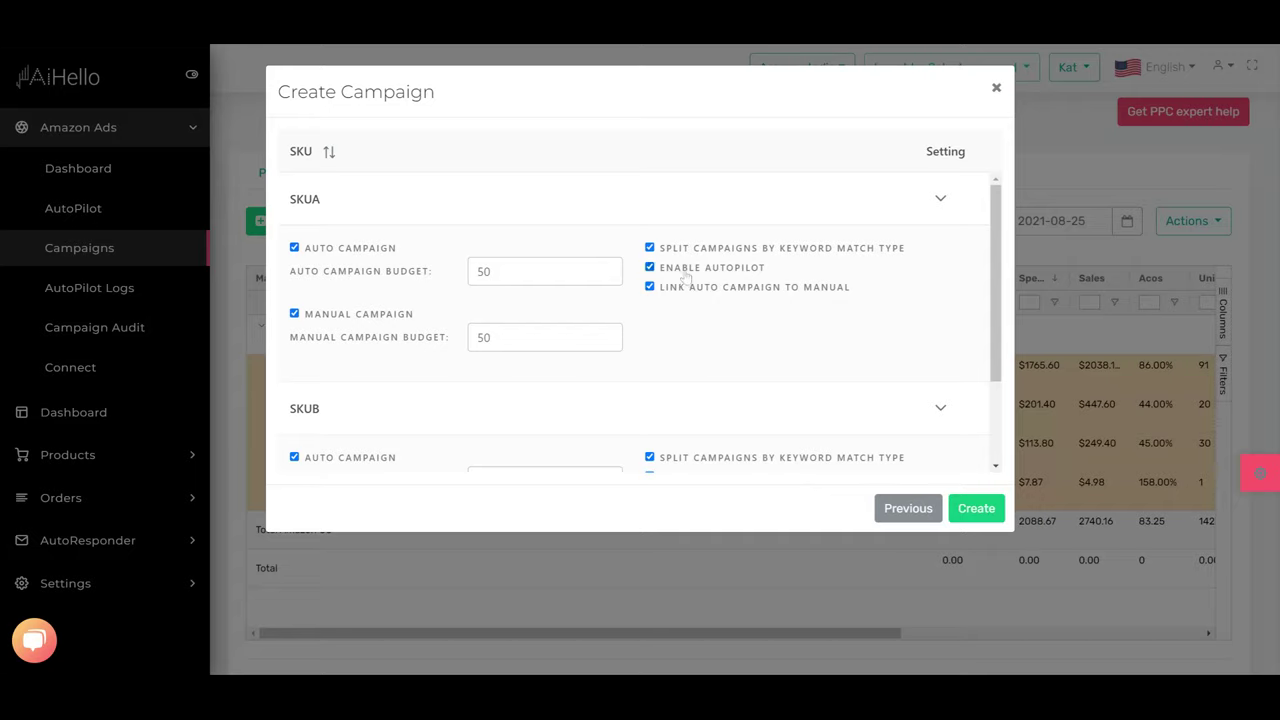
Review the auto and manual campaign budgets, match type split, AutoPilot and linking options for SKUA and SKUB.
scroll(686, 323, down, 1)
scroll(686, 323, up, 1)
scroll(697, 370, down, 2)
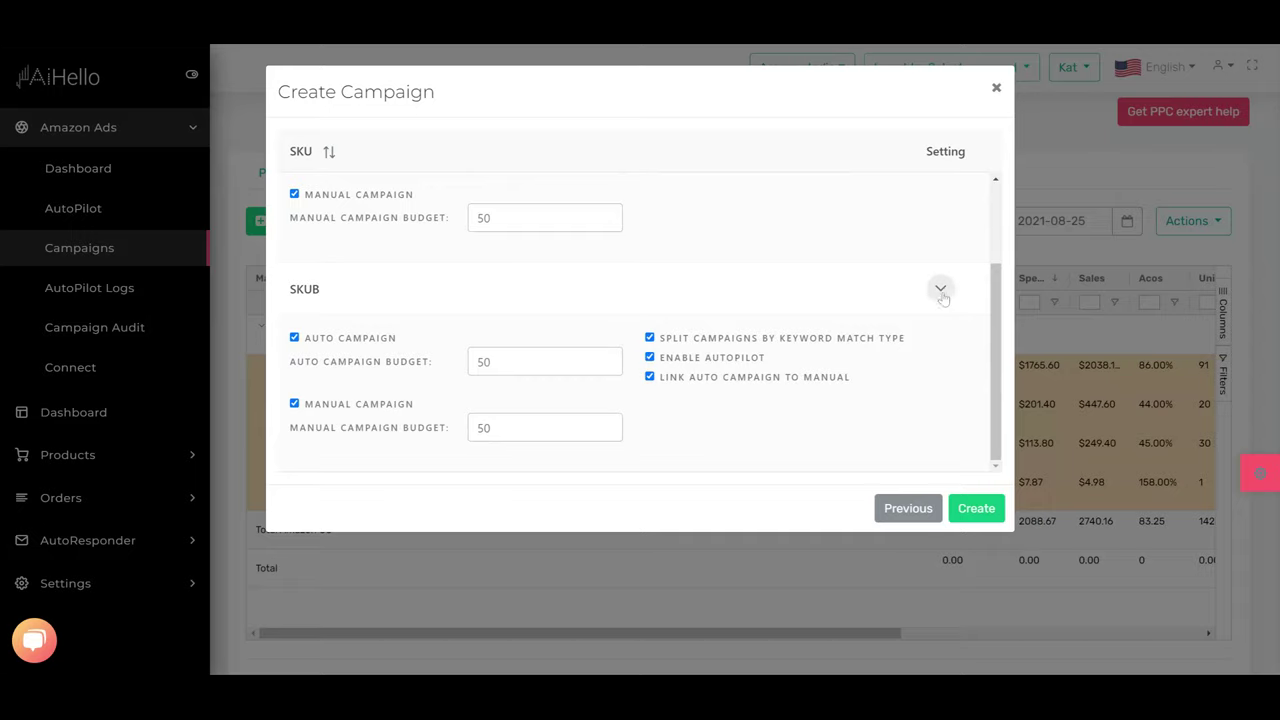
scroll(528, 405, up, 2)
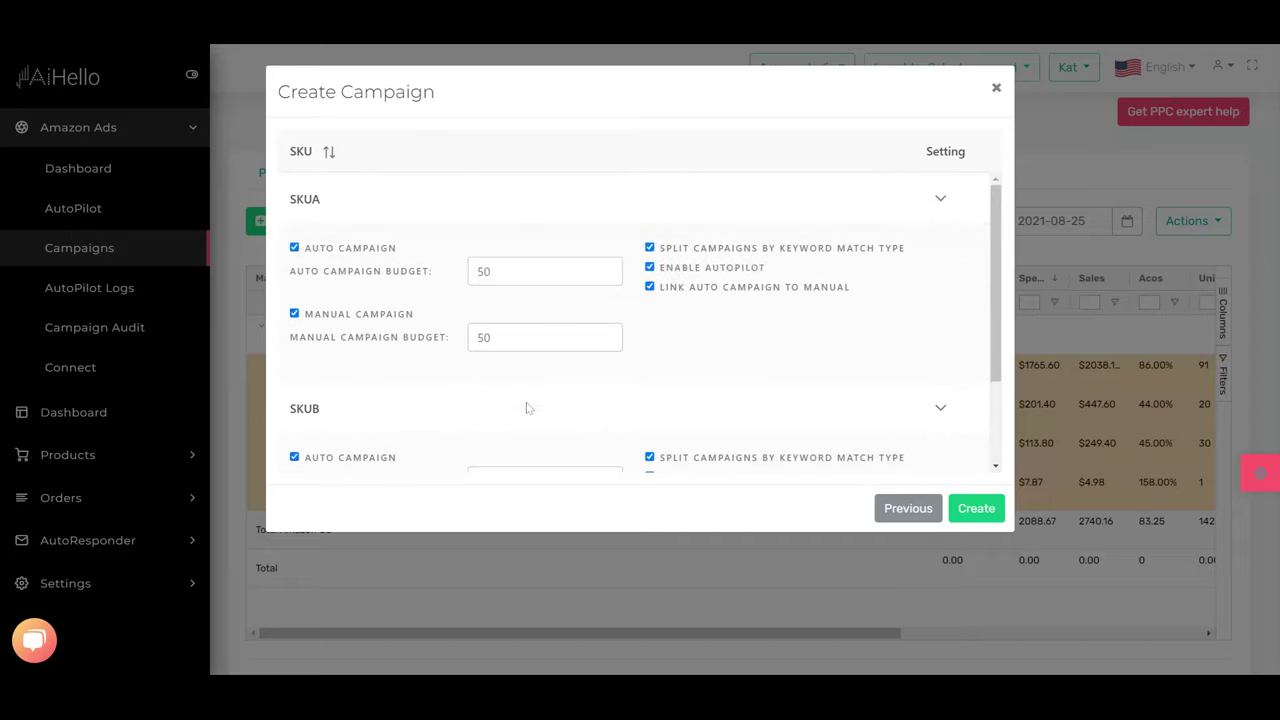
Set SKUA's auto campaign budget to 20 and manual campaign budget to 35, and leave the campaign setup without creating the campaigns.
double_click(470, 272)
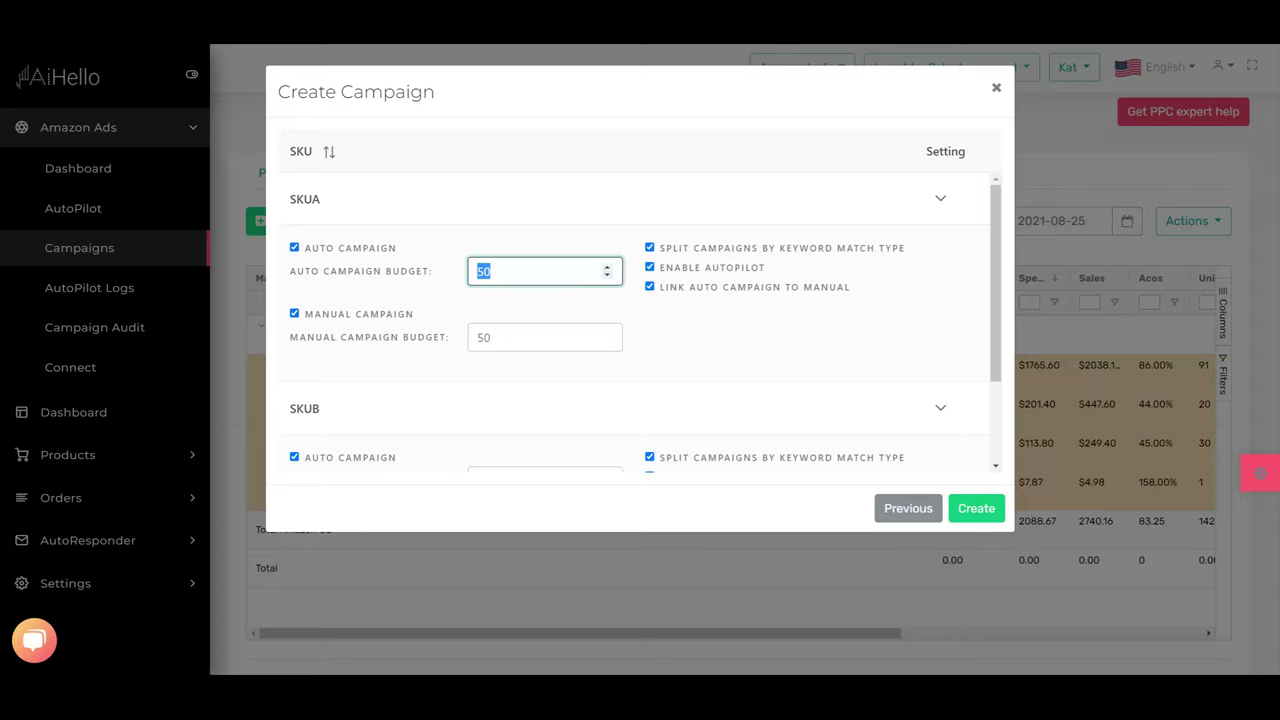
text(20)
double_click(468, 340)
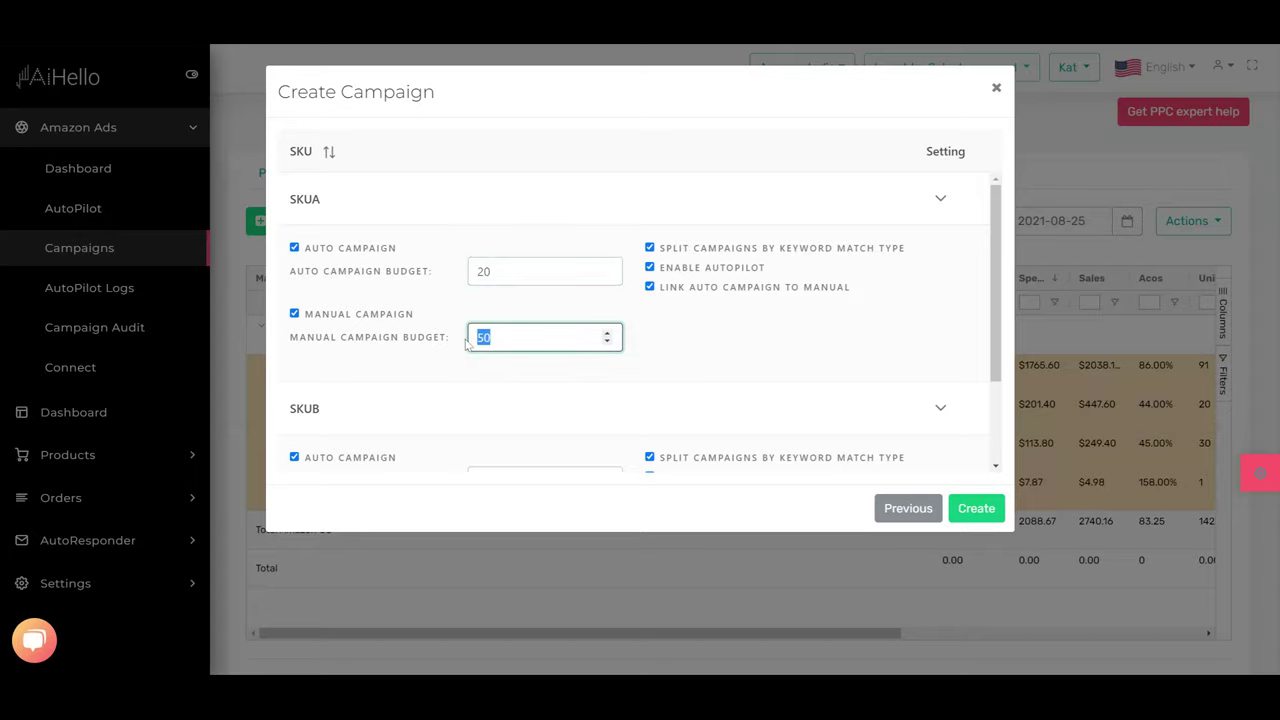
text(35)
click(996, 88)
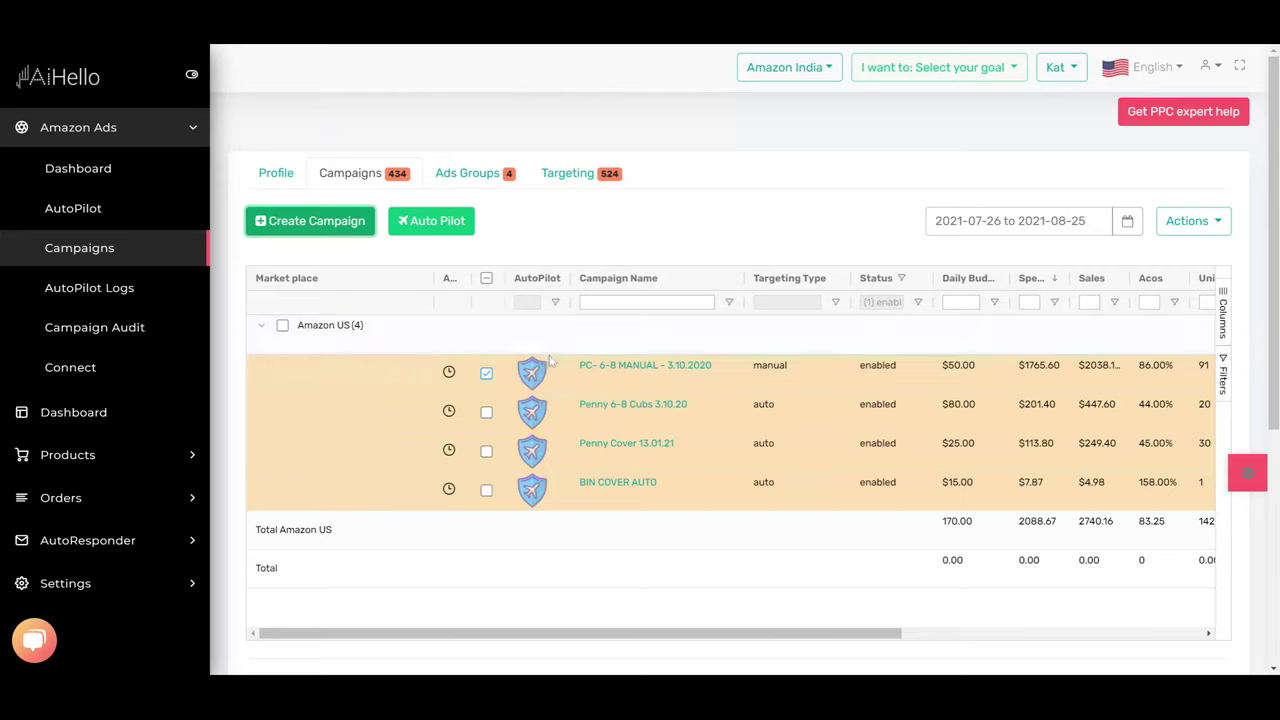
Return to the keyword targeting list and commit the AutoPilot Target Acos of 20 for "pink flamingo luggage tags".
click(471, 175)
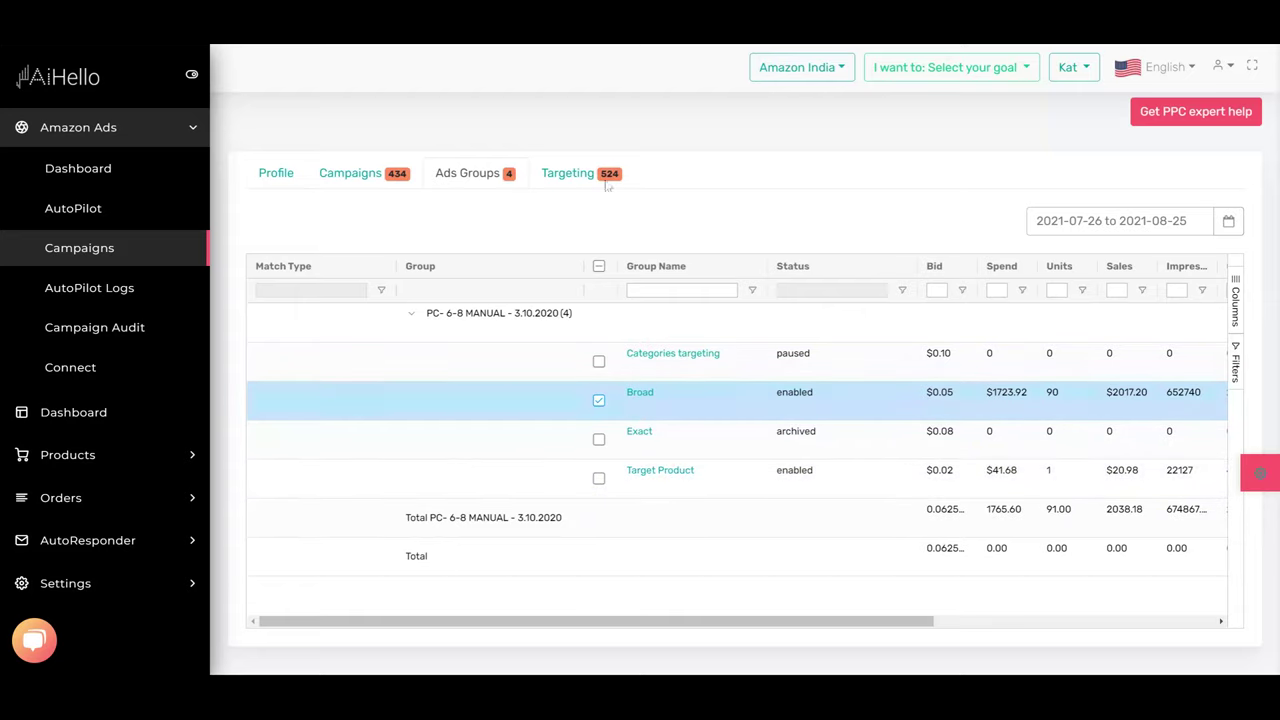
click(566, 184)
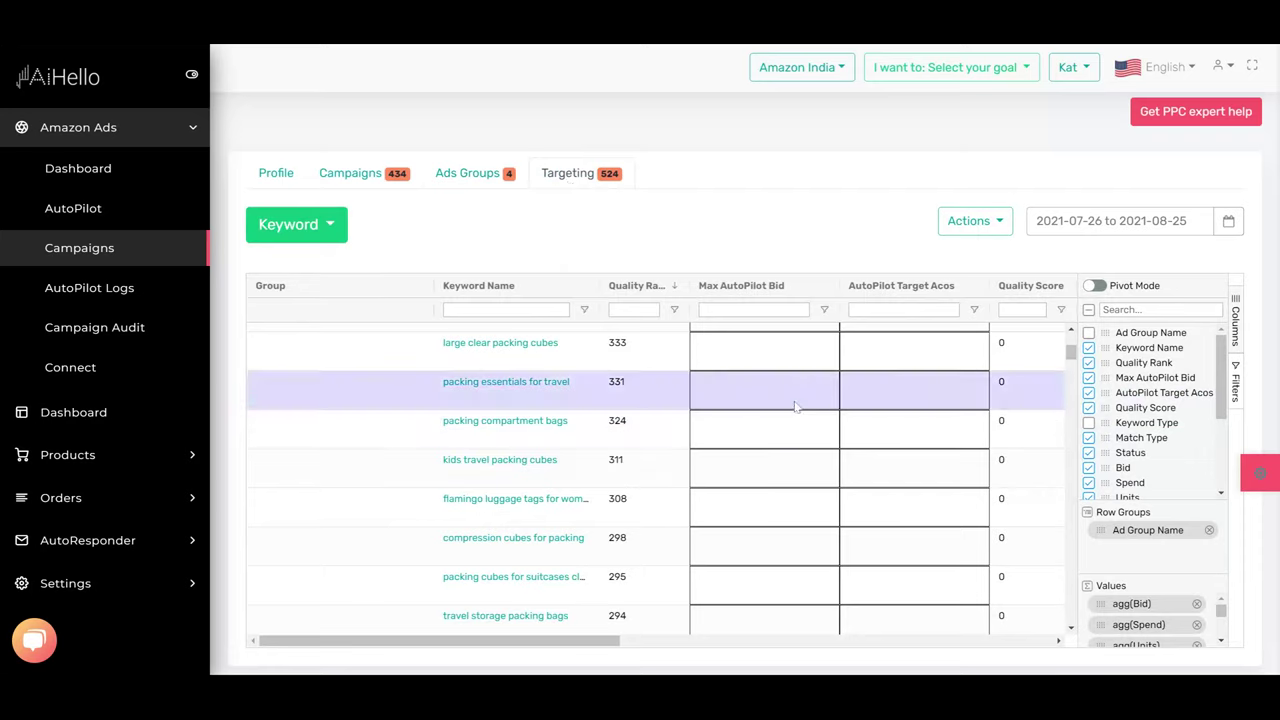
scroll(752, 387, up, 3)
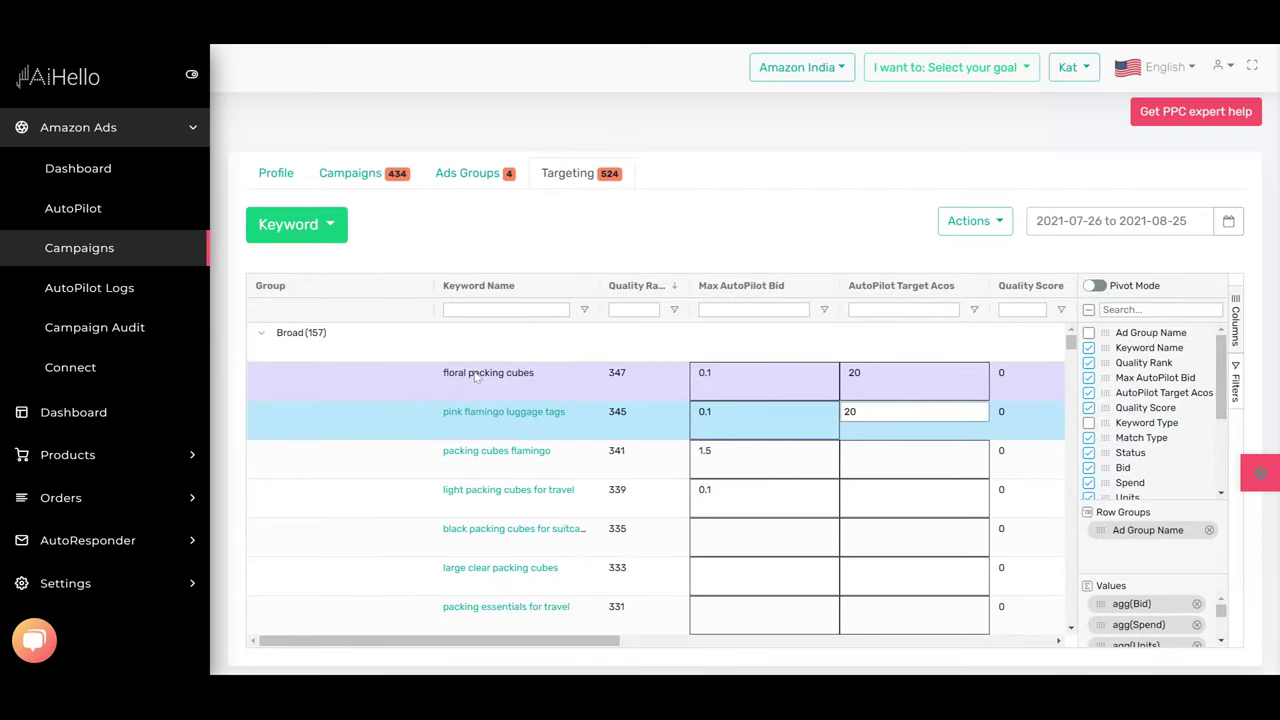
key(Return)
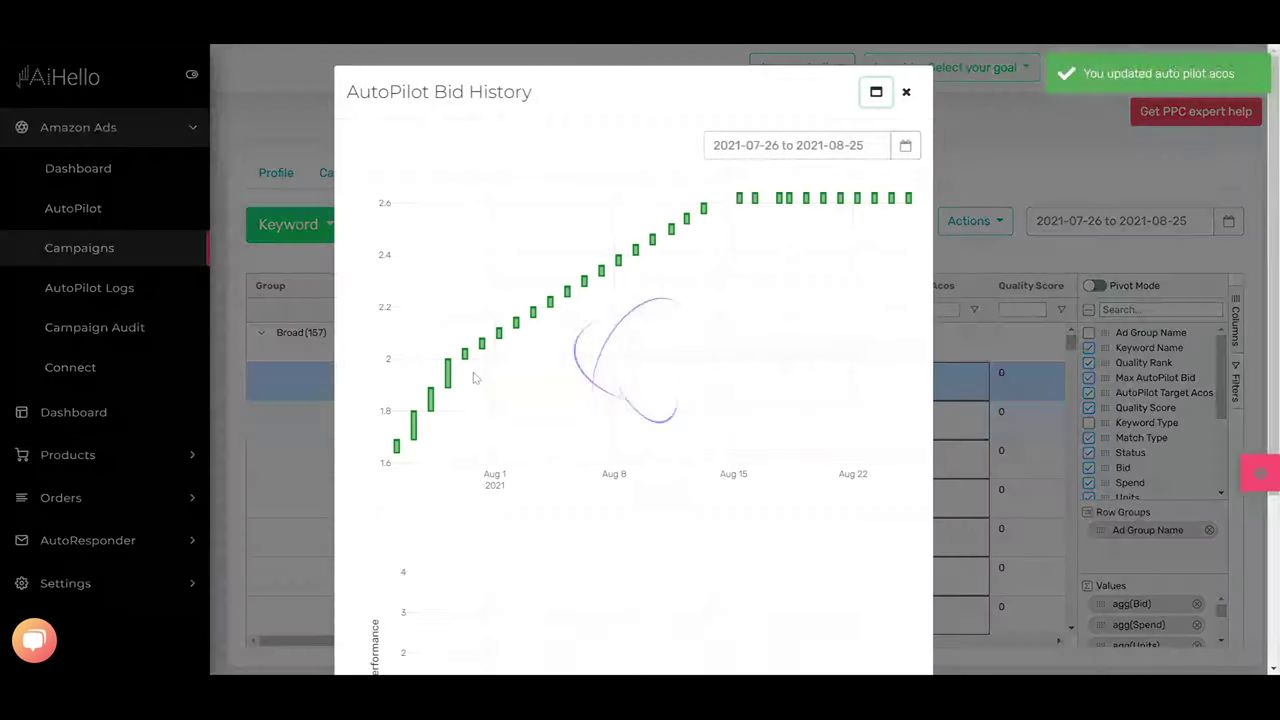
Examine the AutoPilot bid history and keyword performance charts of "floral packing cubes" and "pink flamingo luggage tags".
scroll(709, 329, down, 3)
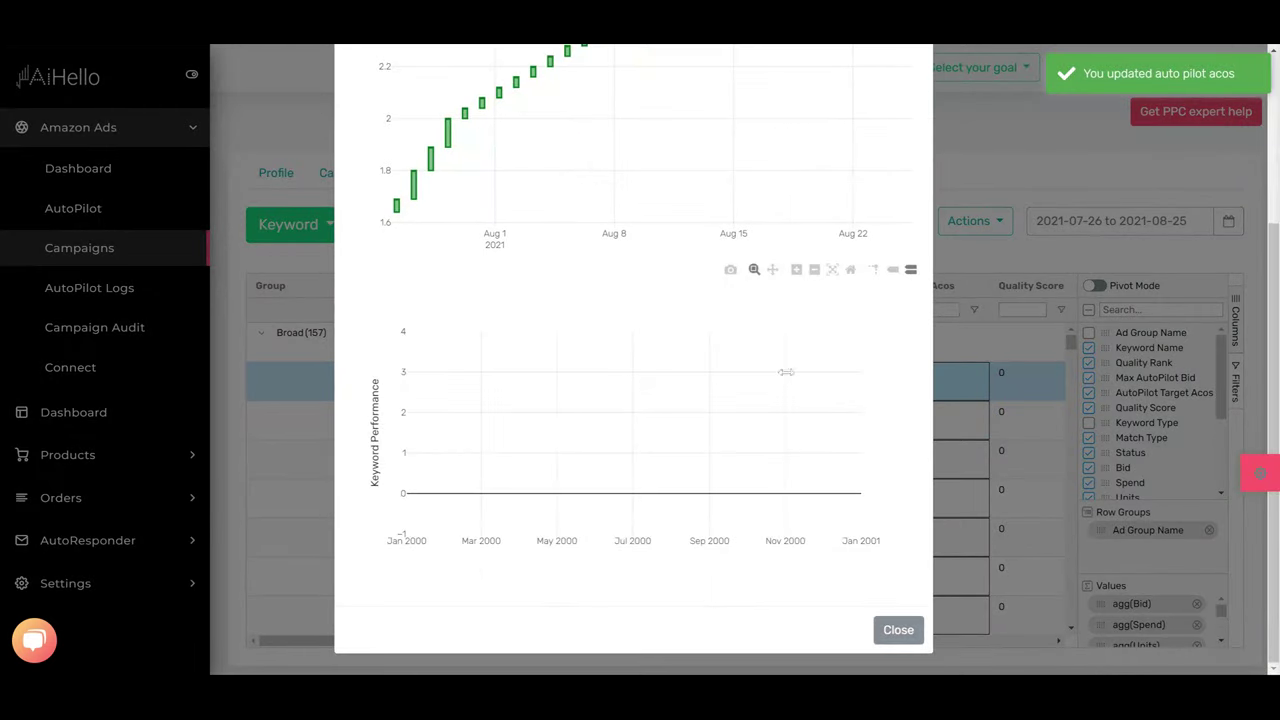
click(968, 175)
click(496, 412)
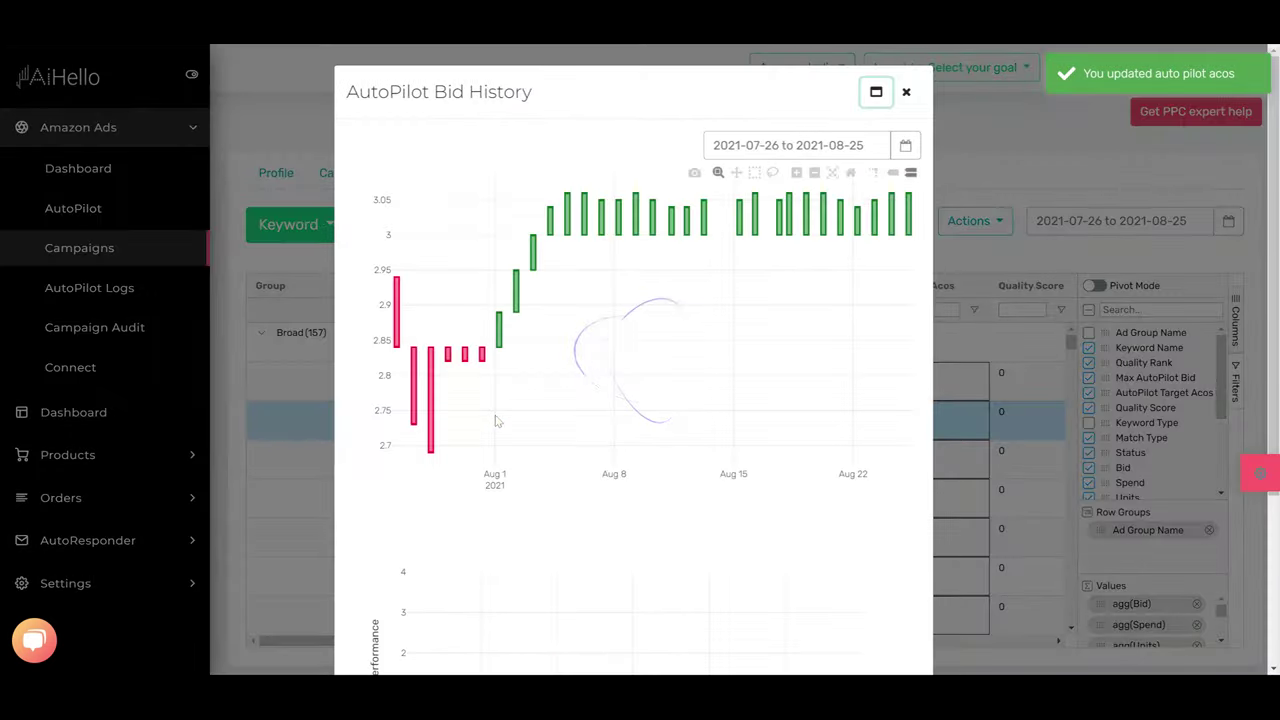
scroll(752, 332, down, 3)
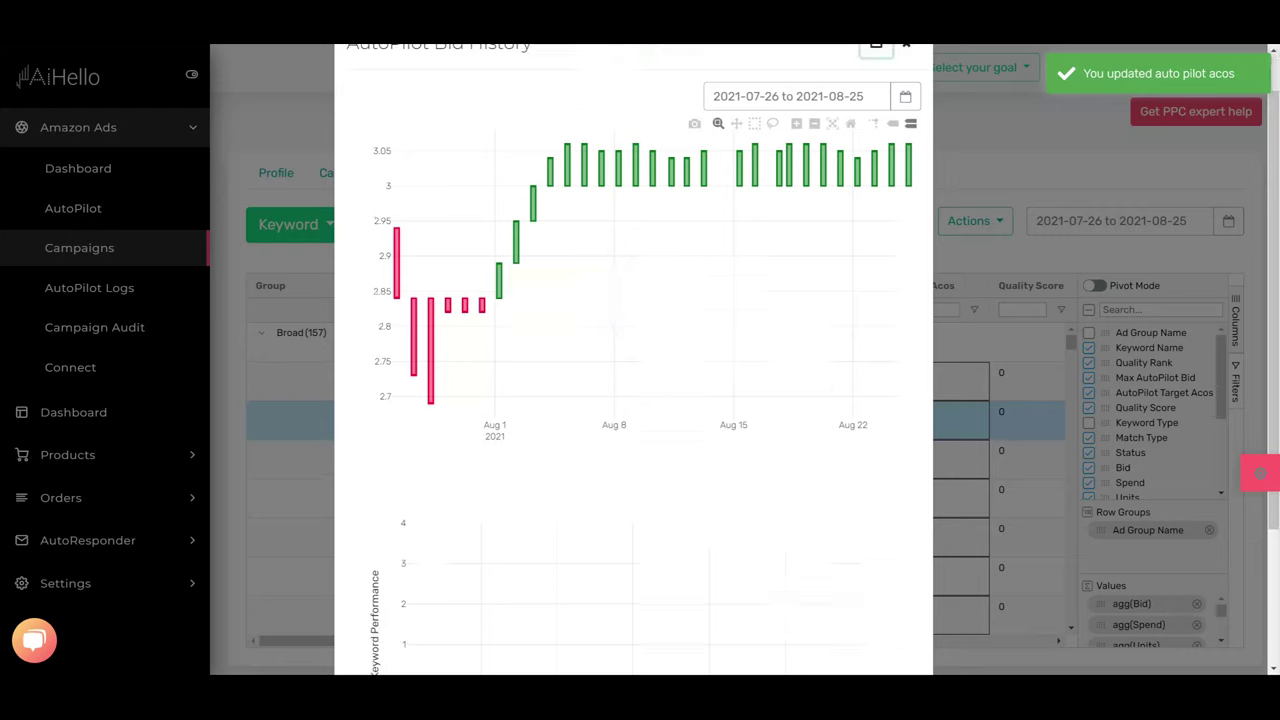
click(985, 155)
Examine the bid changes and the cost and sales over time for the keyword "packing cubes flamingo".
click(530, 451)
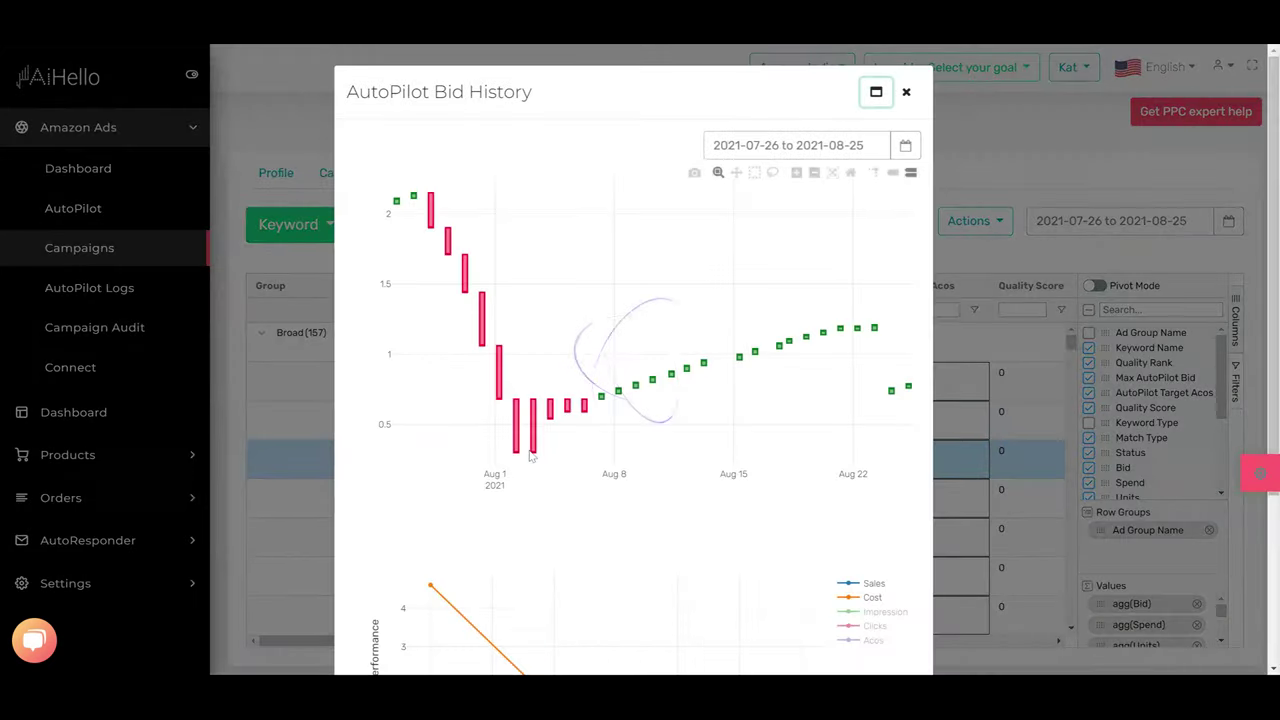
scroll(530, 451, down, 3)
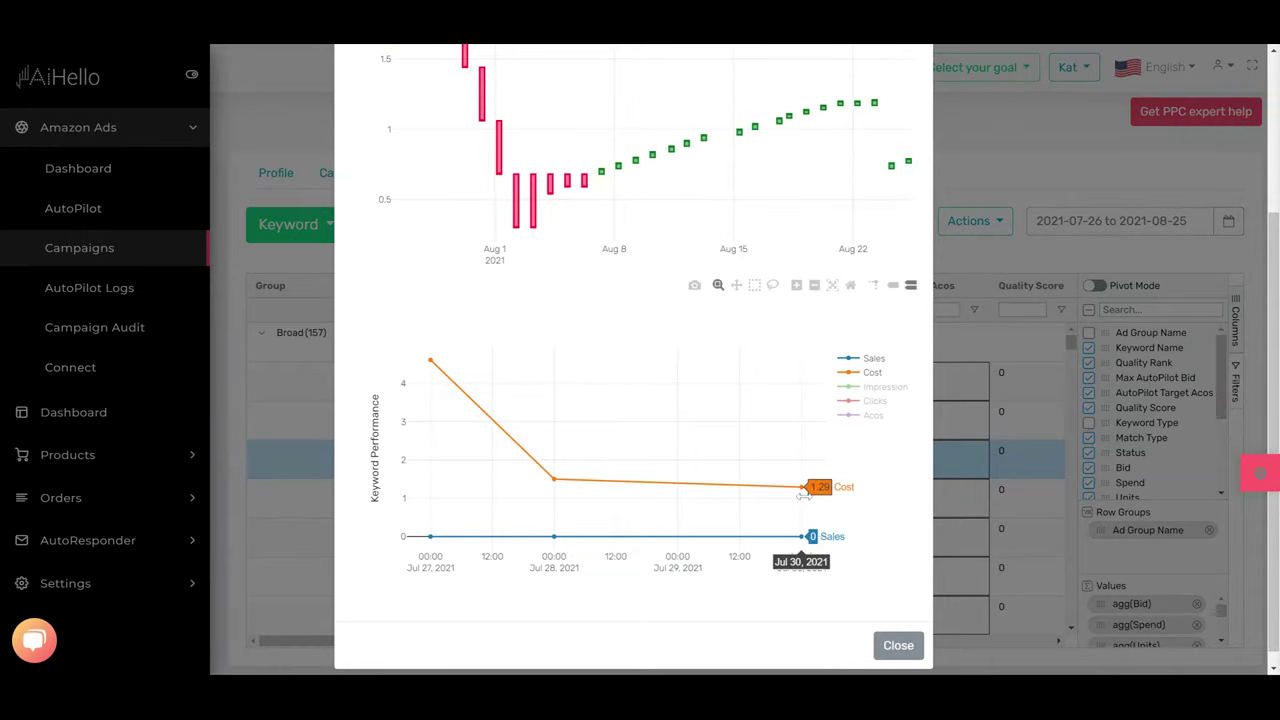
scroll(810, 500, up, 5)
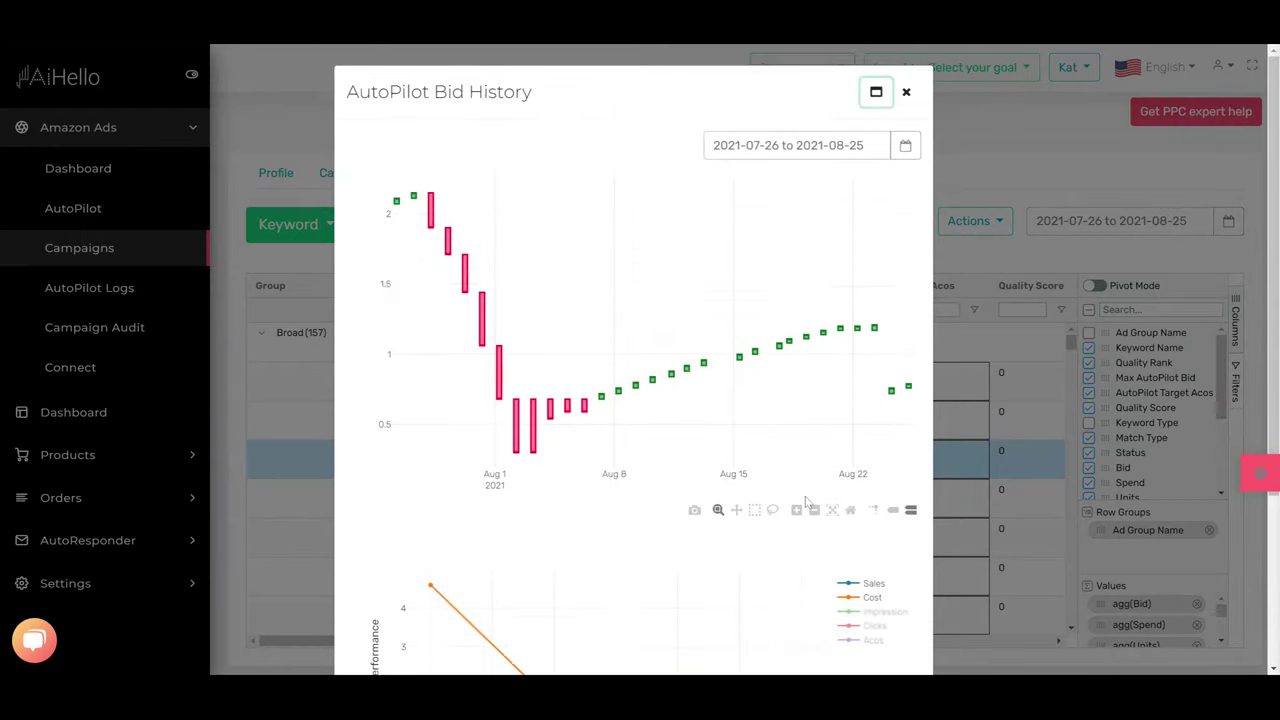
click(906, 92)
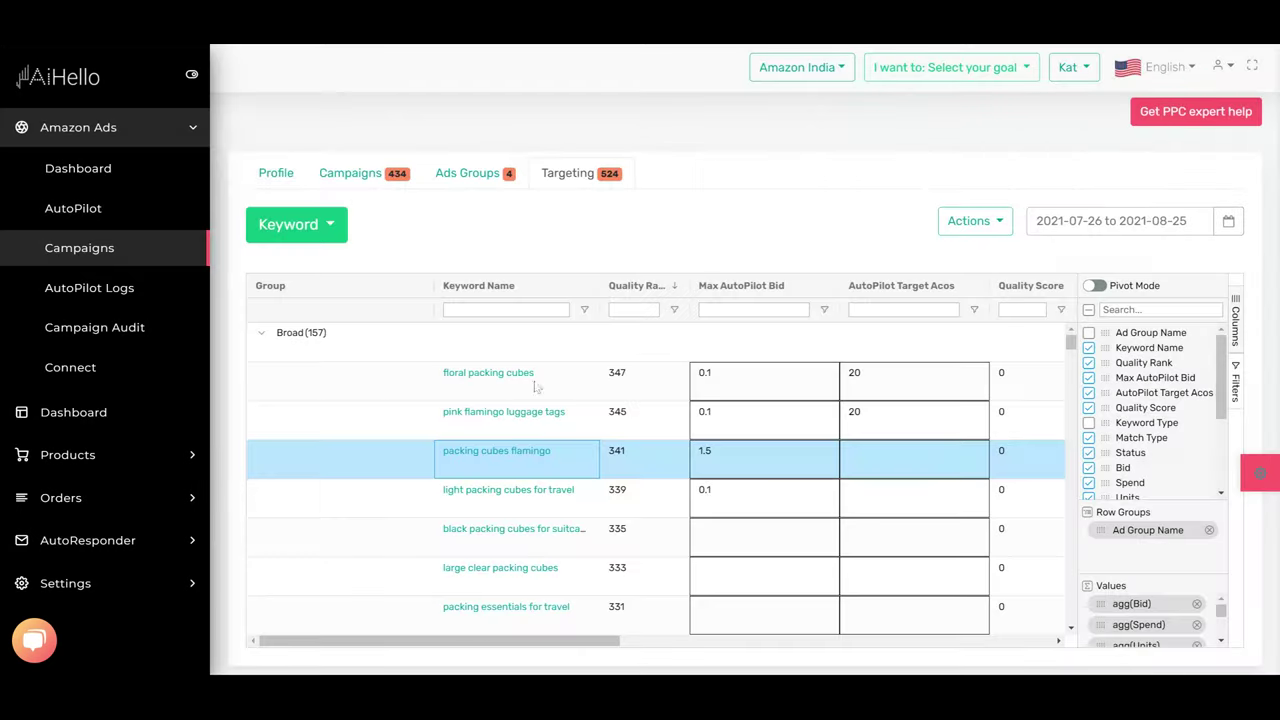
Examine the AutoPilot bid history and performance of the keyword "light packing cubes for travel".
click(508, 340)
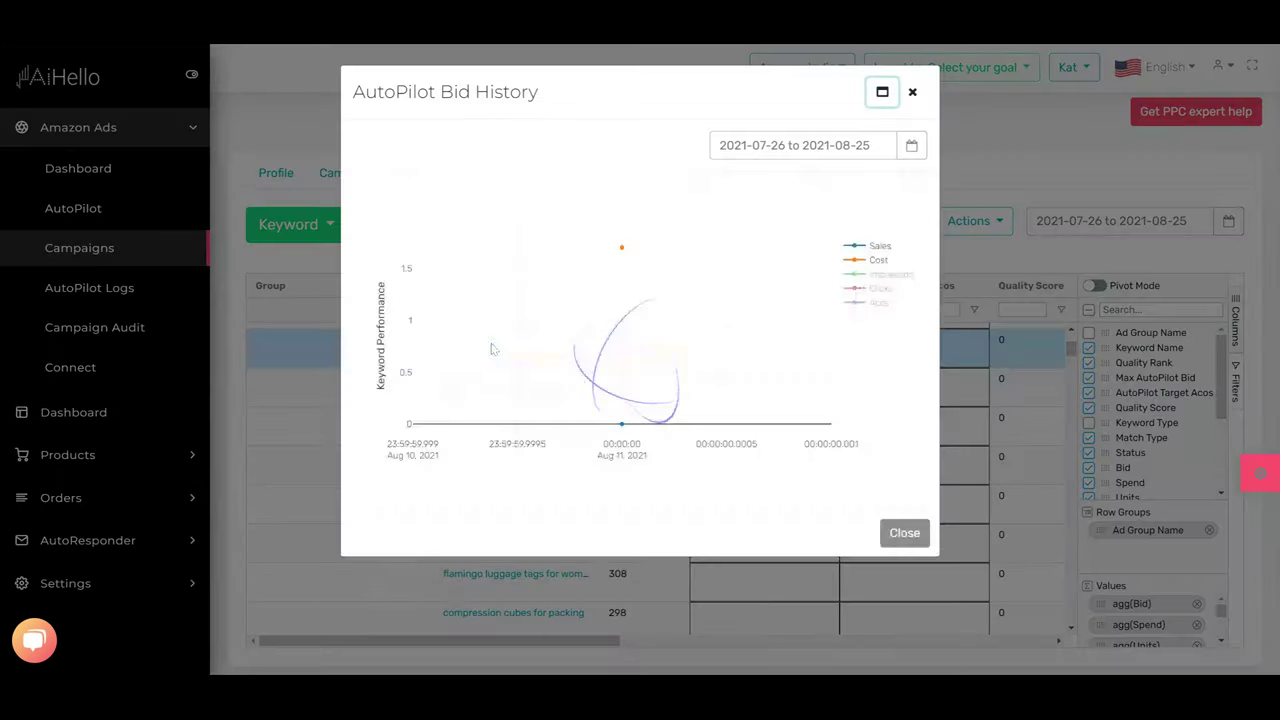
scroll(629, 420, down, 3)
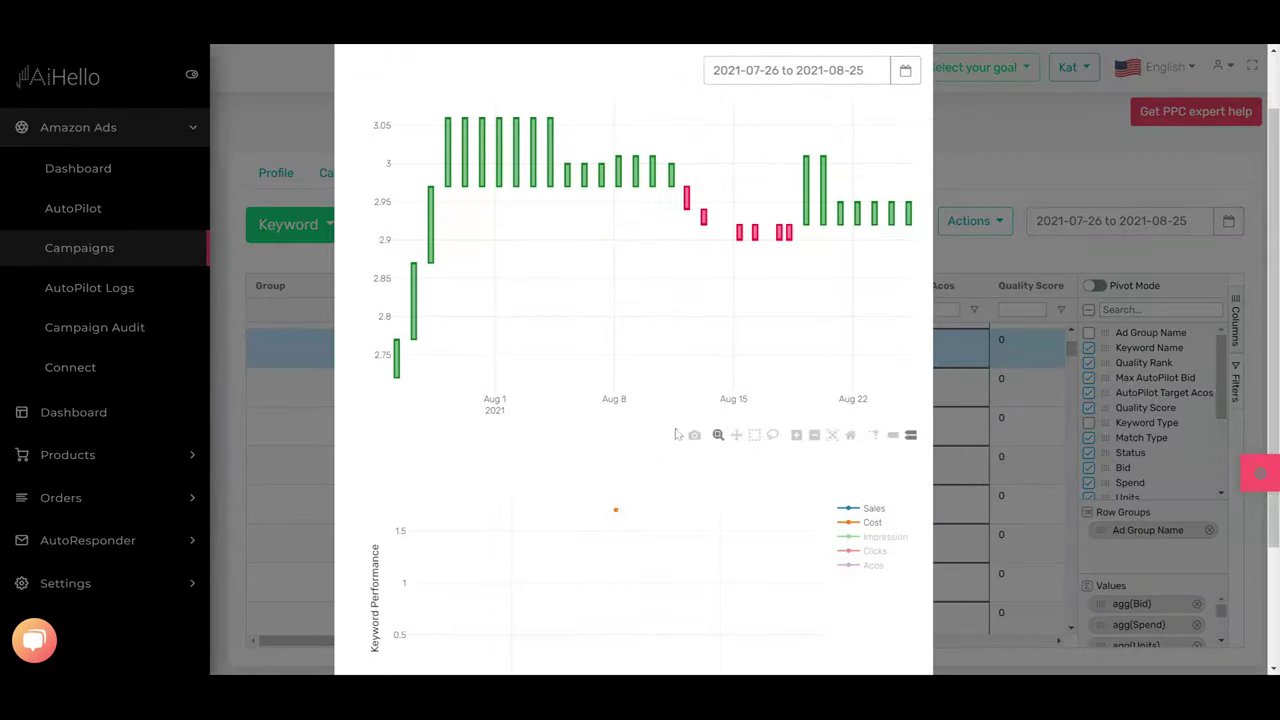
scroll(678, 432, up, 3)
click(906, 92)
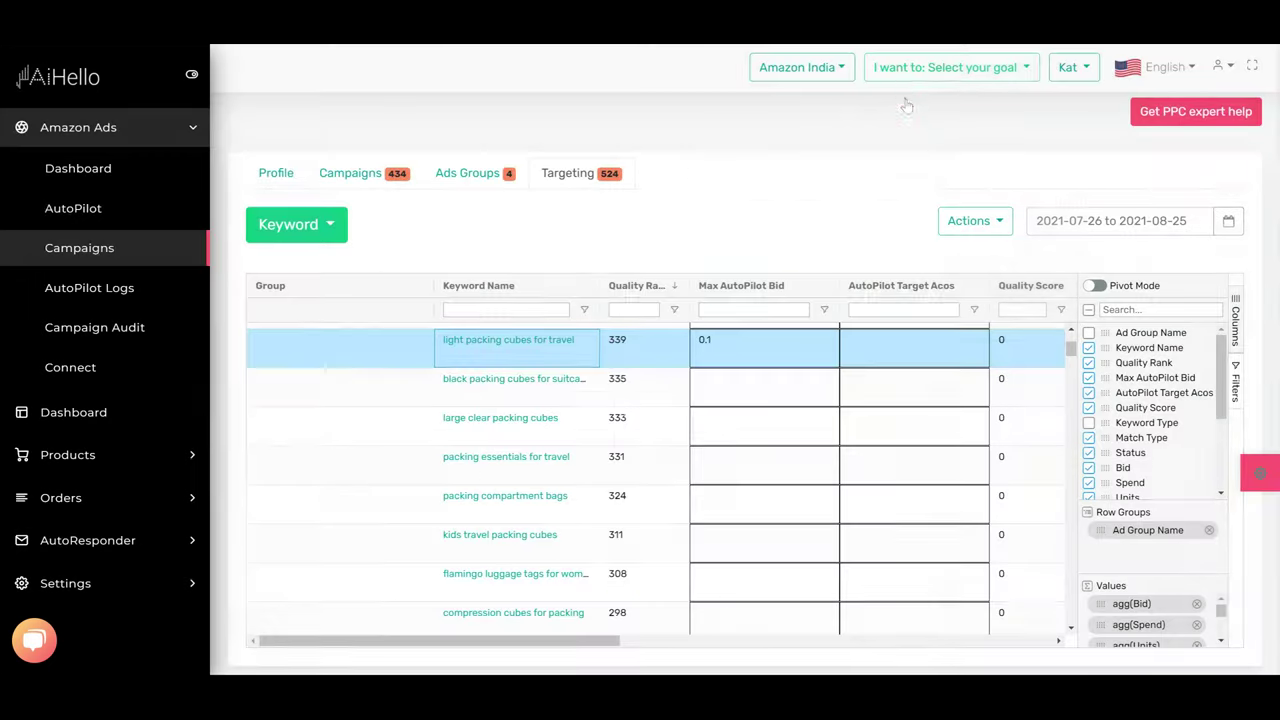
scroll(693, 382, up, 3)
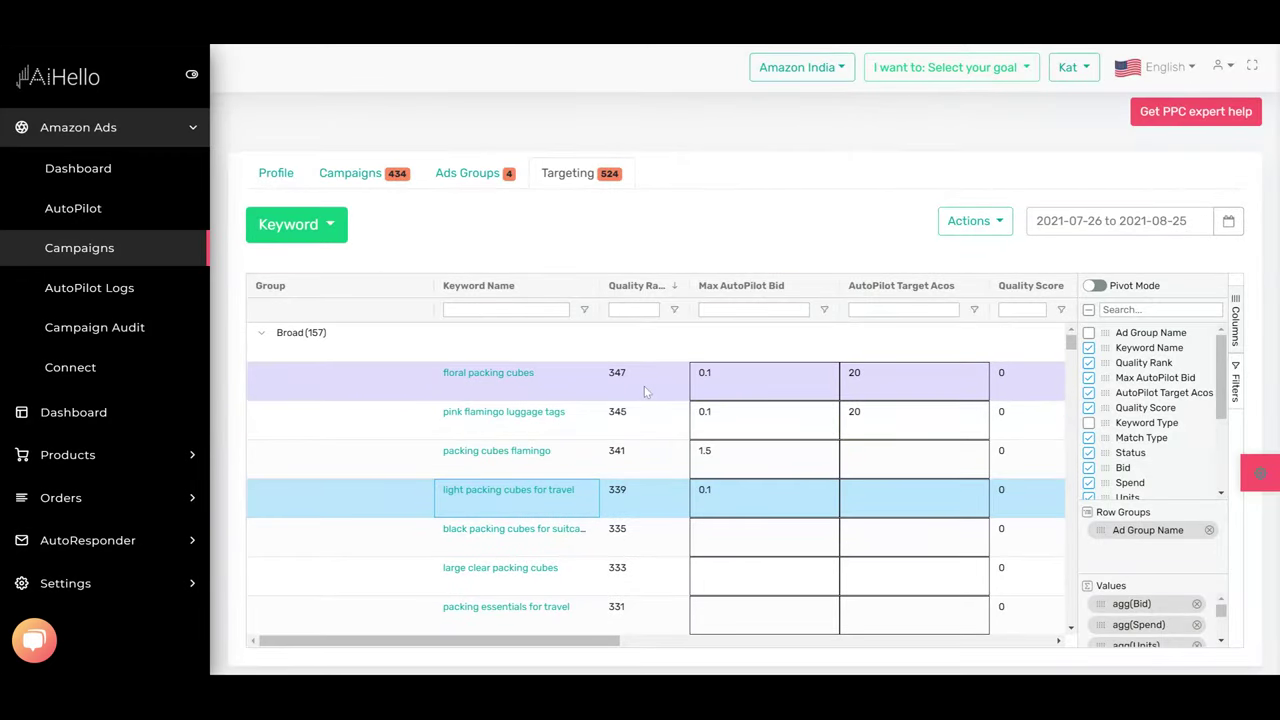
Examine the bid history and the cost and sales data of the keyword "large clear packing cubes".
click(502, 570)
scroll(620, 400, down, 3)
mouse_move(620, 352)
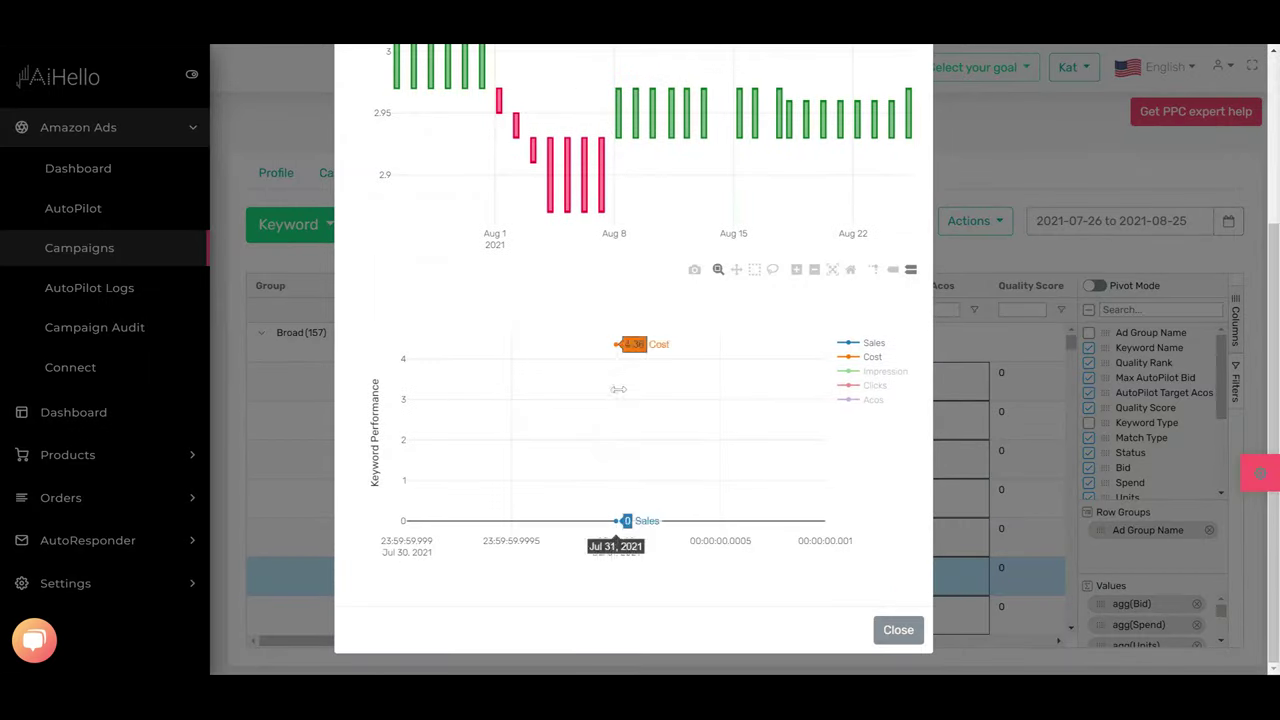
scroll(620, 352, up, 3)
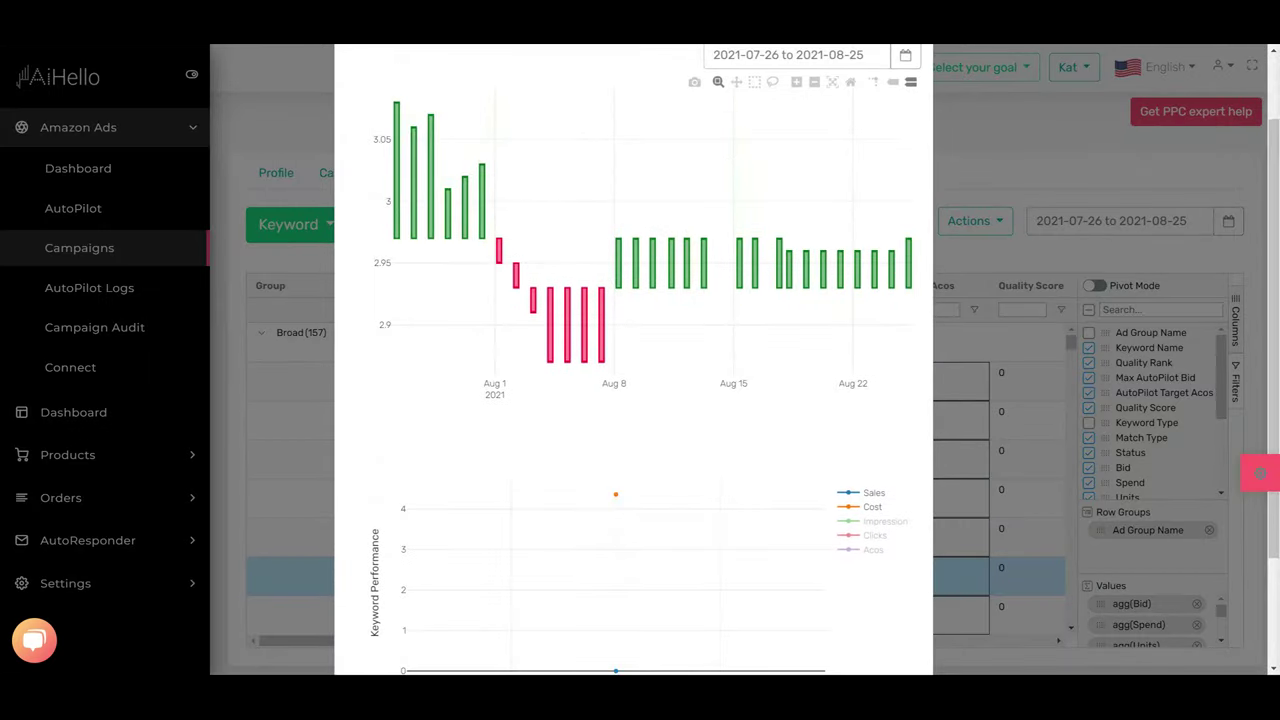
click(1000, 155)
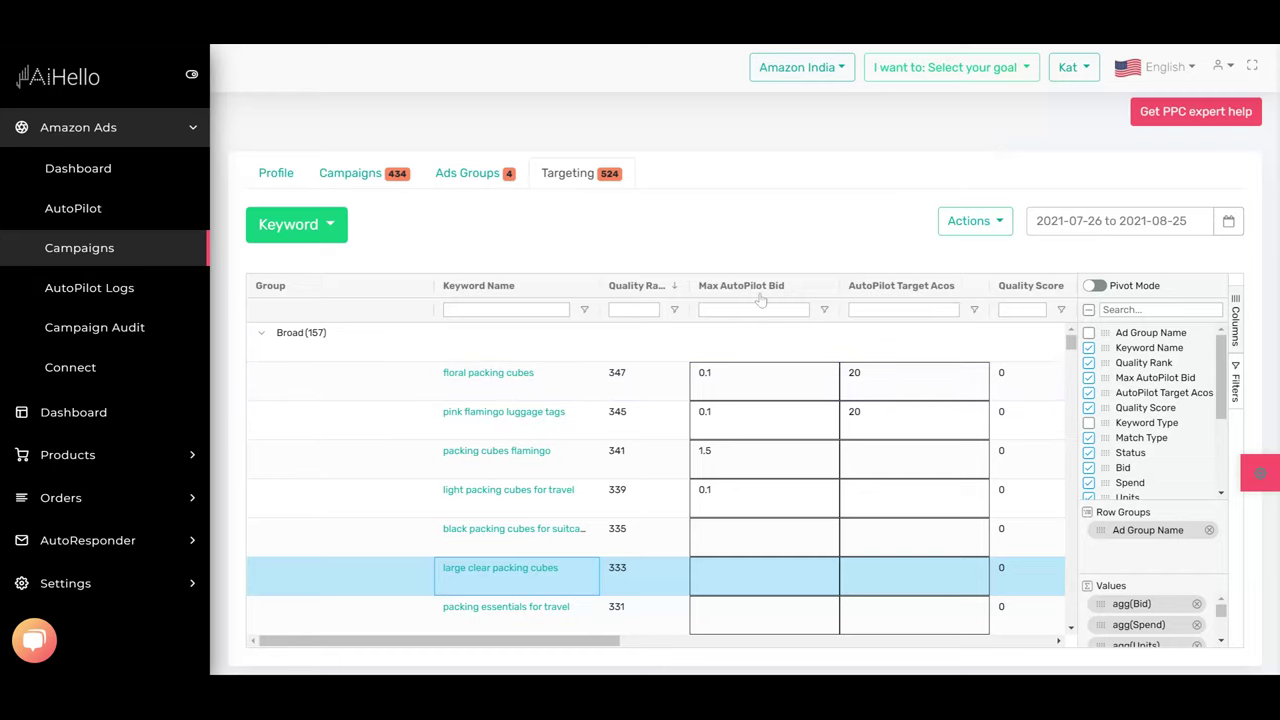
Move the Bid column in the keyword table between Max AutoPilot Bid and AutoPilot Target Acos.
drag(473, 645, 676, 662)
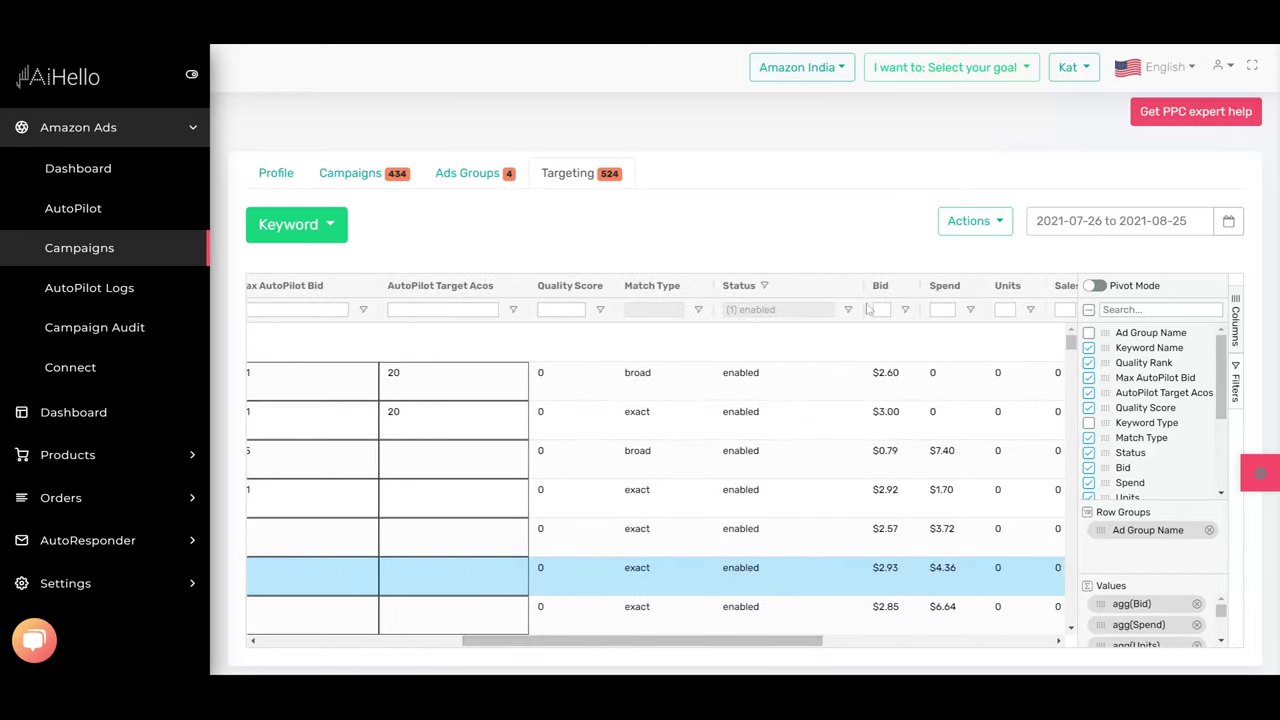
drag(882, 287, 397, 312)
drag(571, 640, 408, 614)
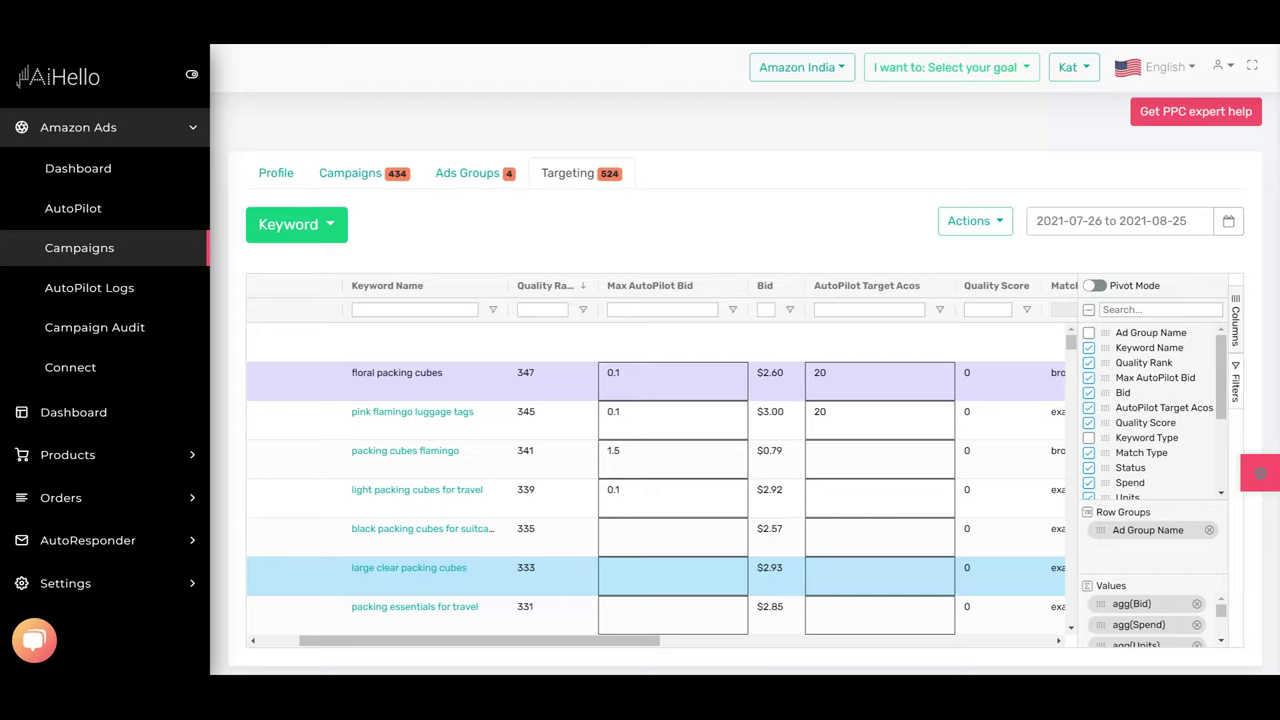
Set the Bid to 0.45 for "floral packing cubes" and 0.35 for "pink flamingo luggage tags".
double_click(766, 373)
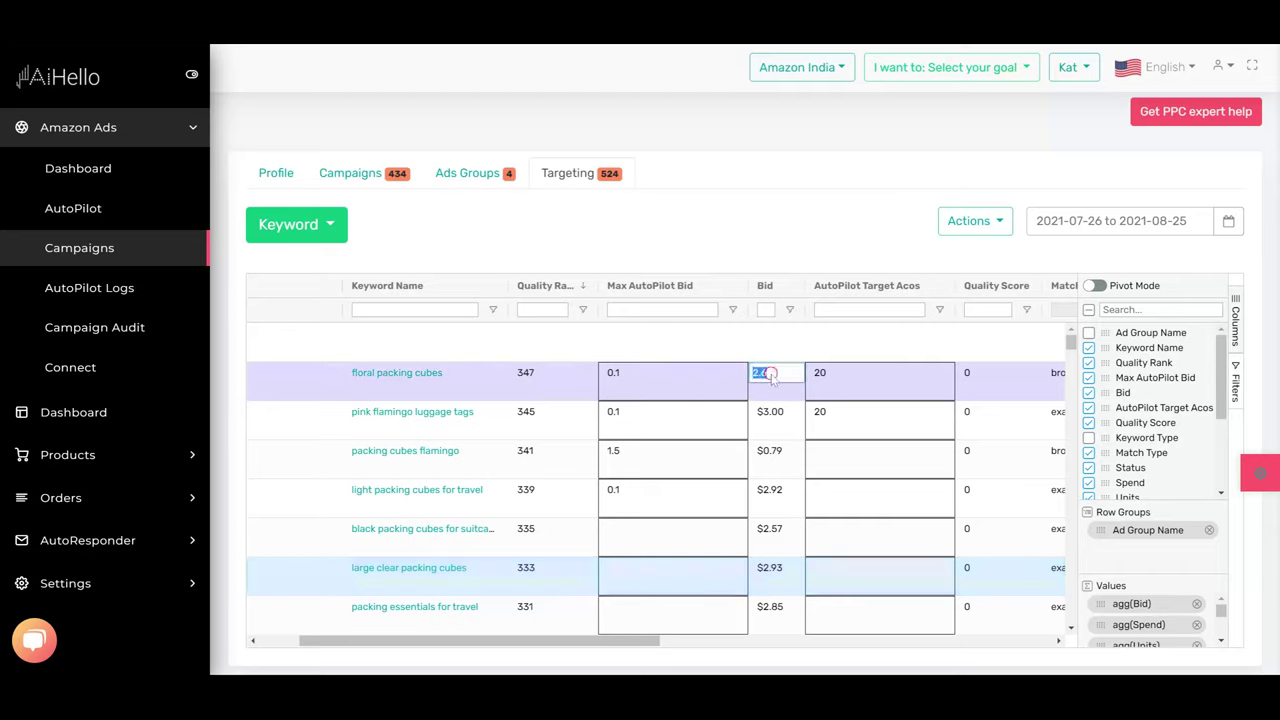
text(0)
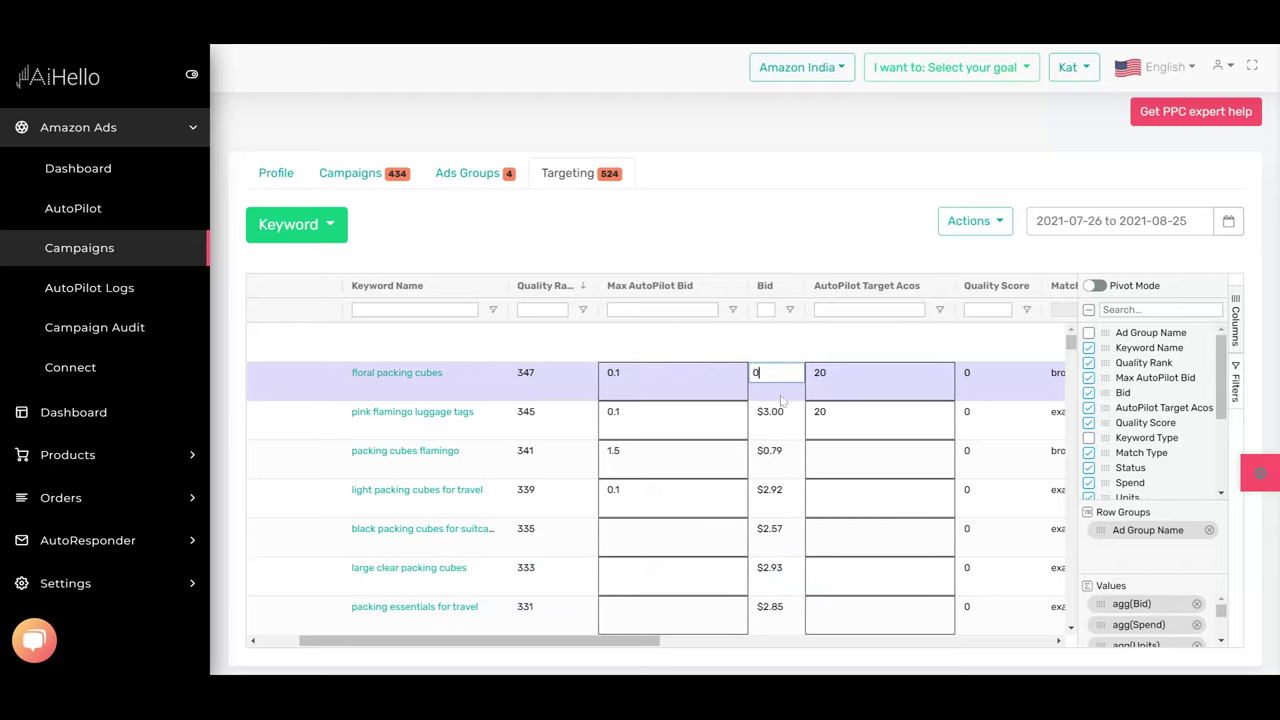
text(.45)
key(Return)
key(Down)
key(Return)
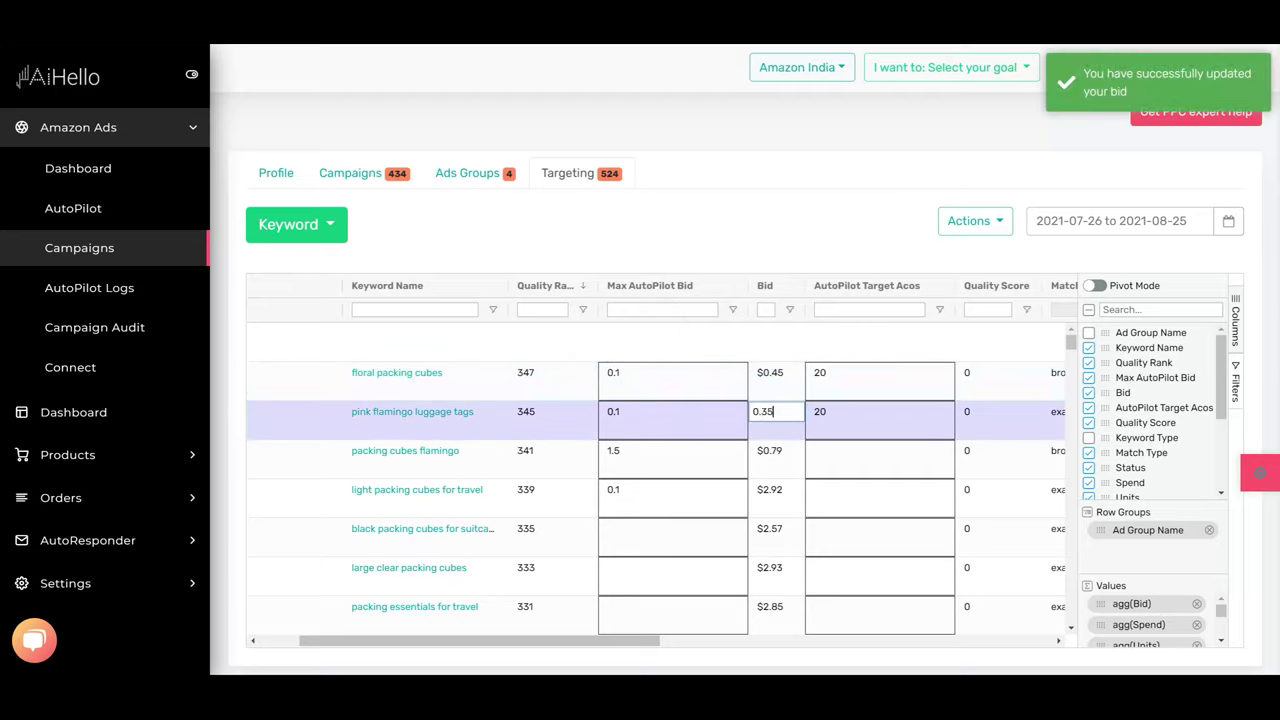
text(0.35)
key(Return)
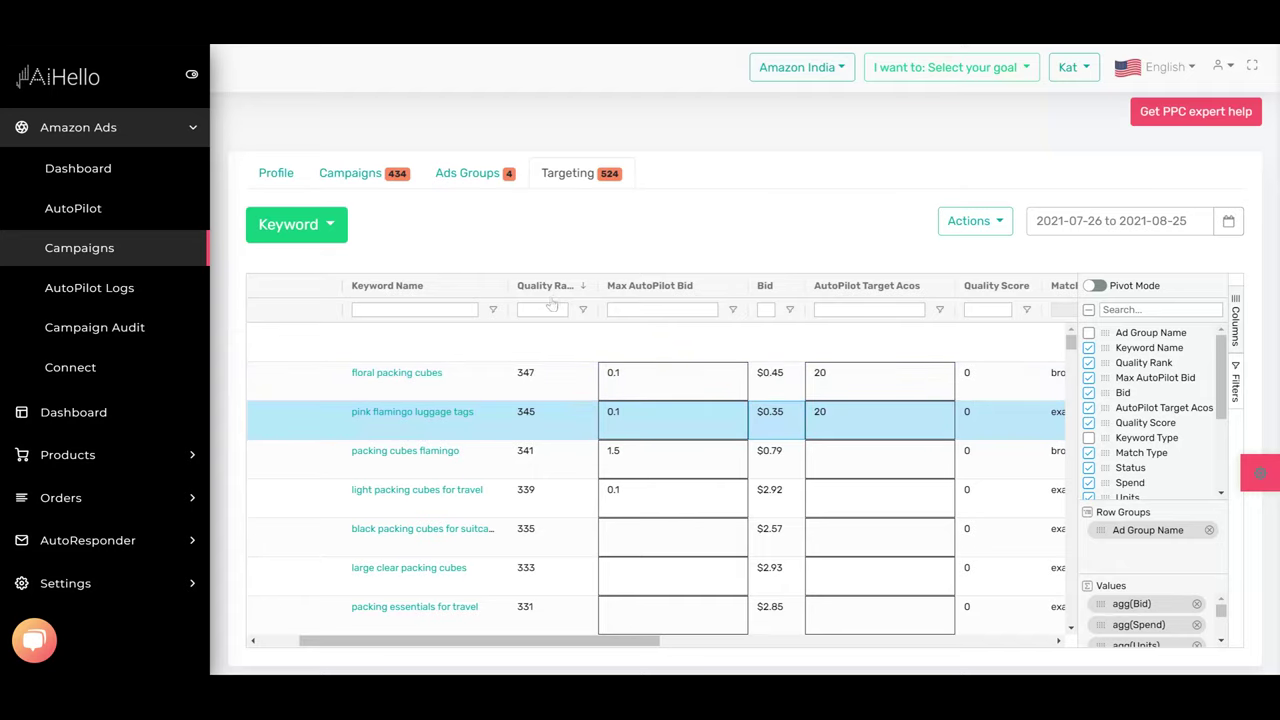
Look through the keywords by quality rank, and check the bid history of "packing cubes flamingo" and the "black packing cubes" keyword.
scroll(545, 512, down, 3)
scroll(545, 512, down, 8)
scroll(545, 512, up, 10)
scroll(545, 512, down, 4)
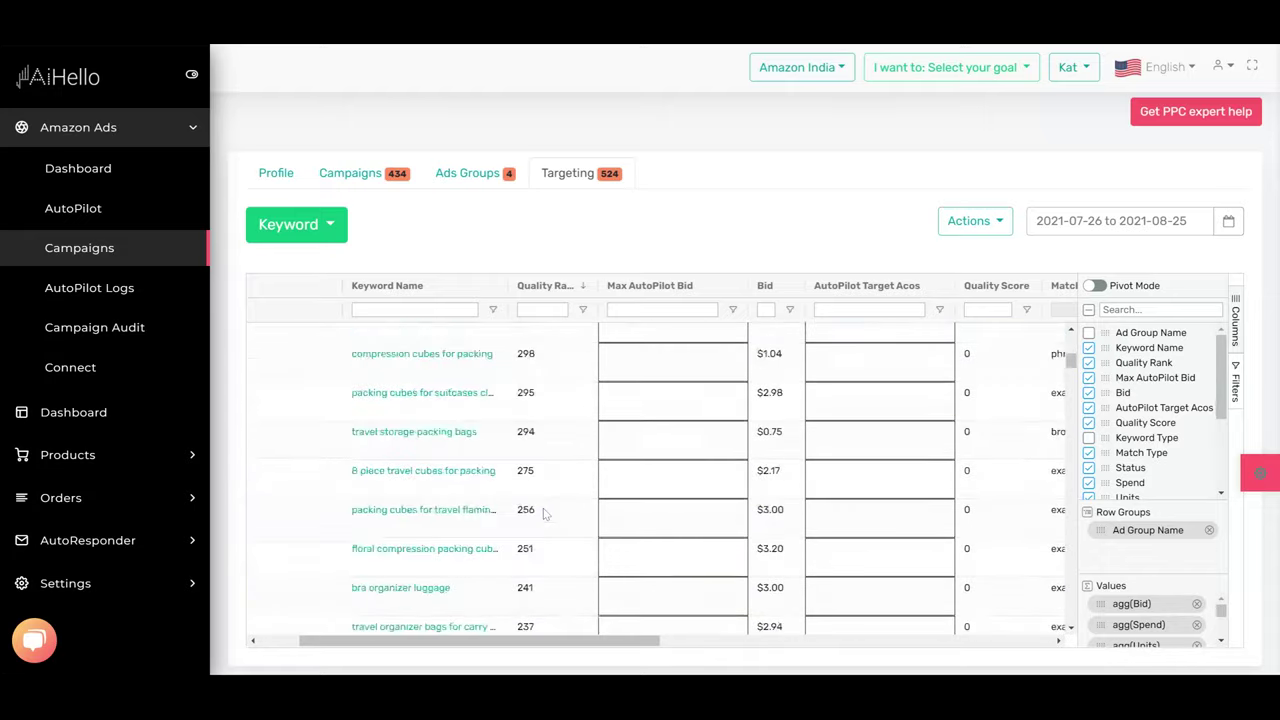
scroll(545, 512, down, 2)
scroll(480, 480, up, 8)
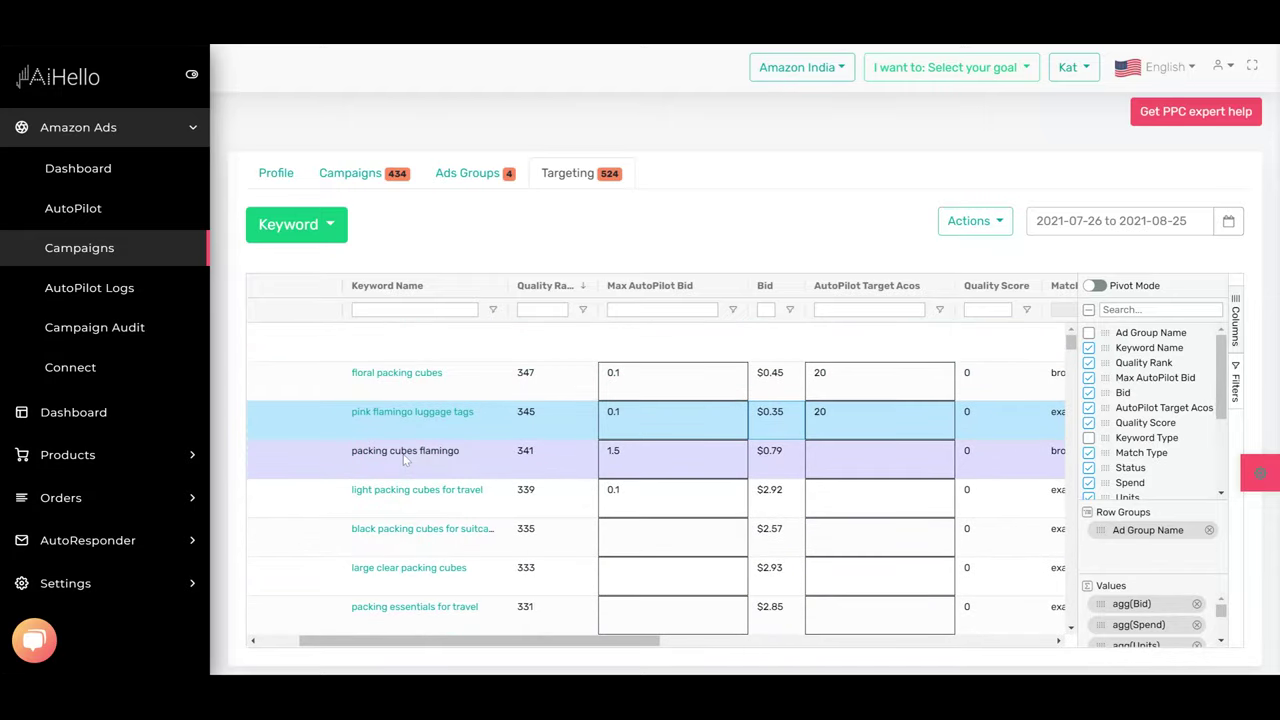
click(405, 455)
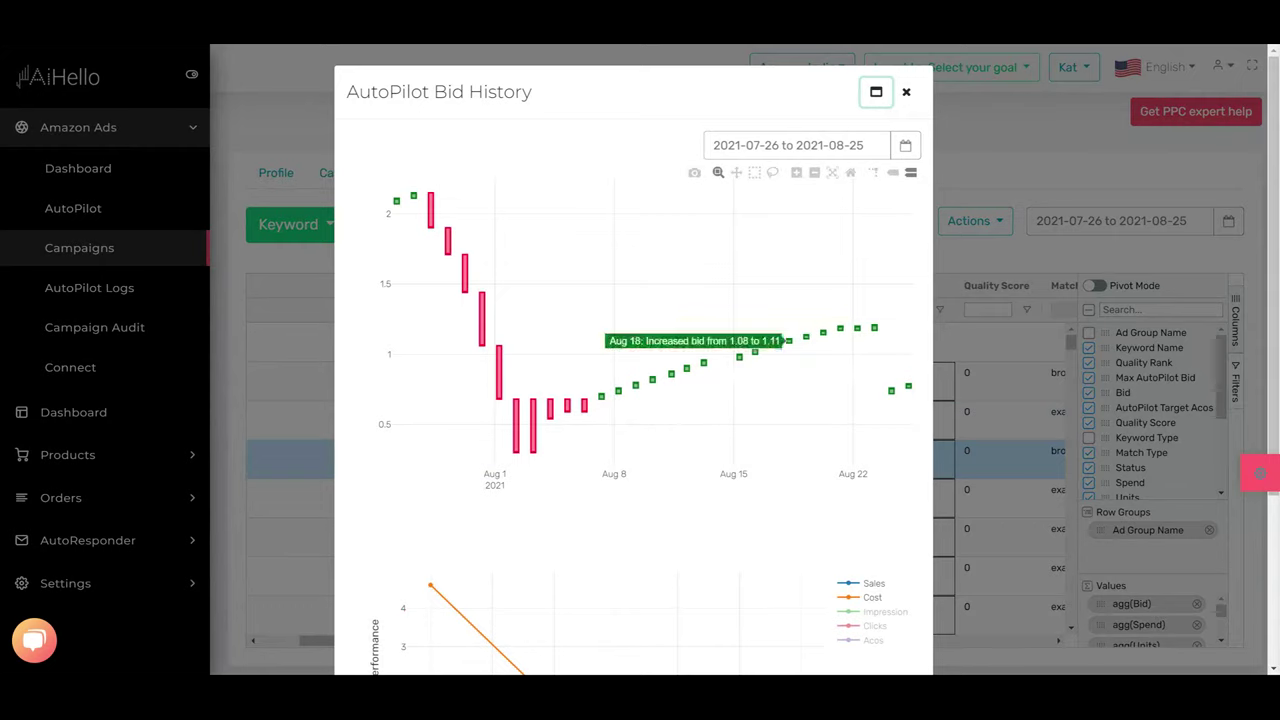
scroll(731, 523, down, 3)
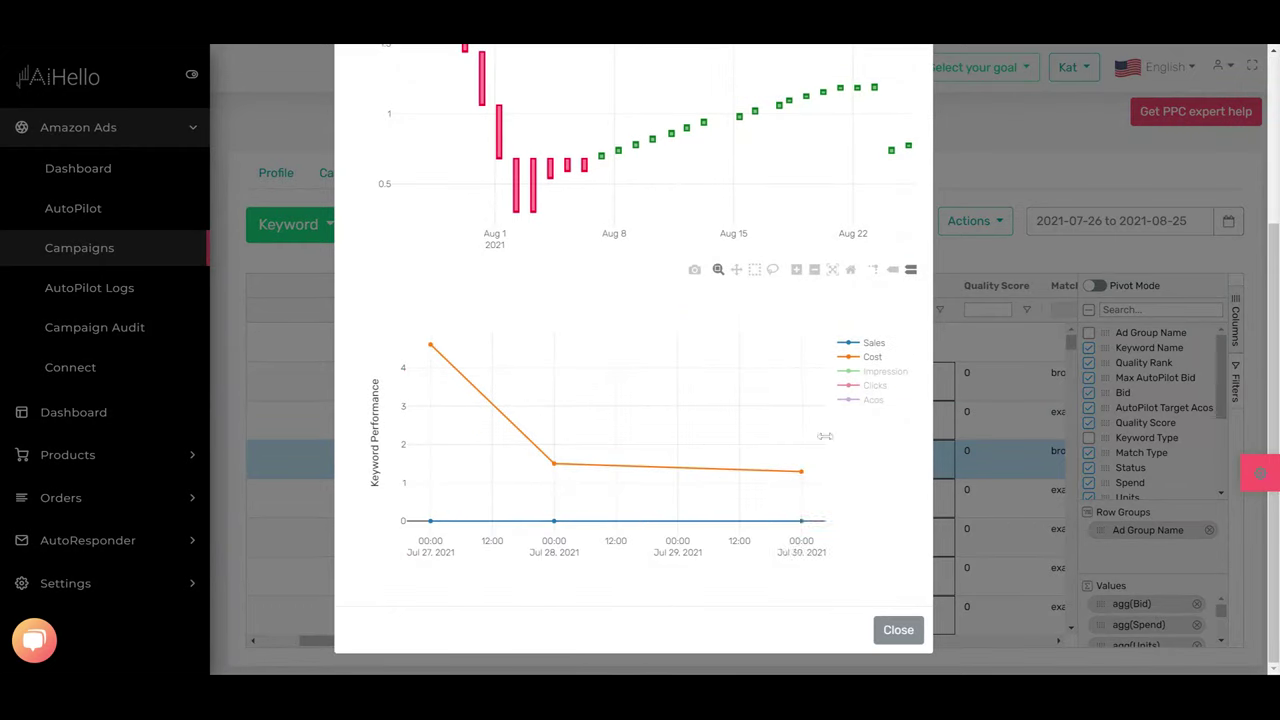
scroll(824, 436, up, 3)
click(906, 92)
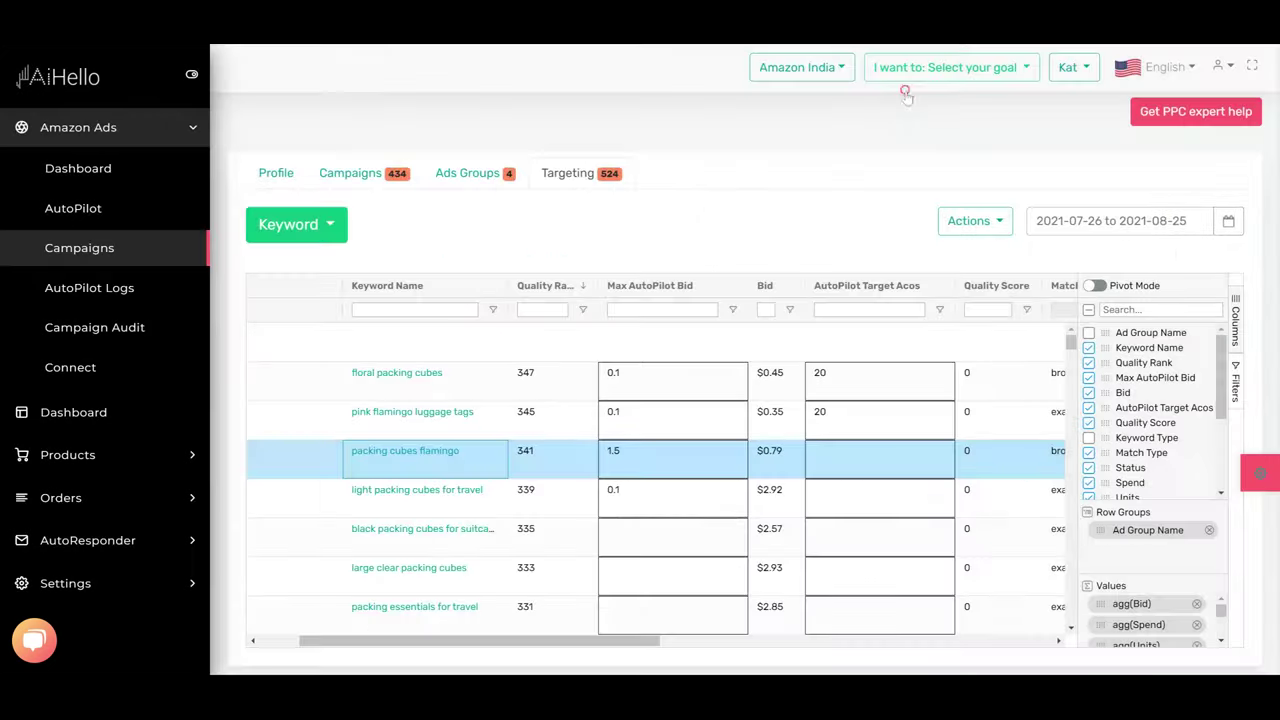
click(396, 533)
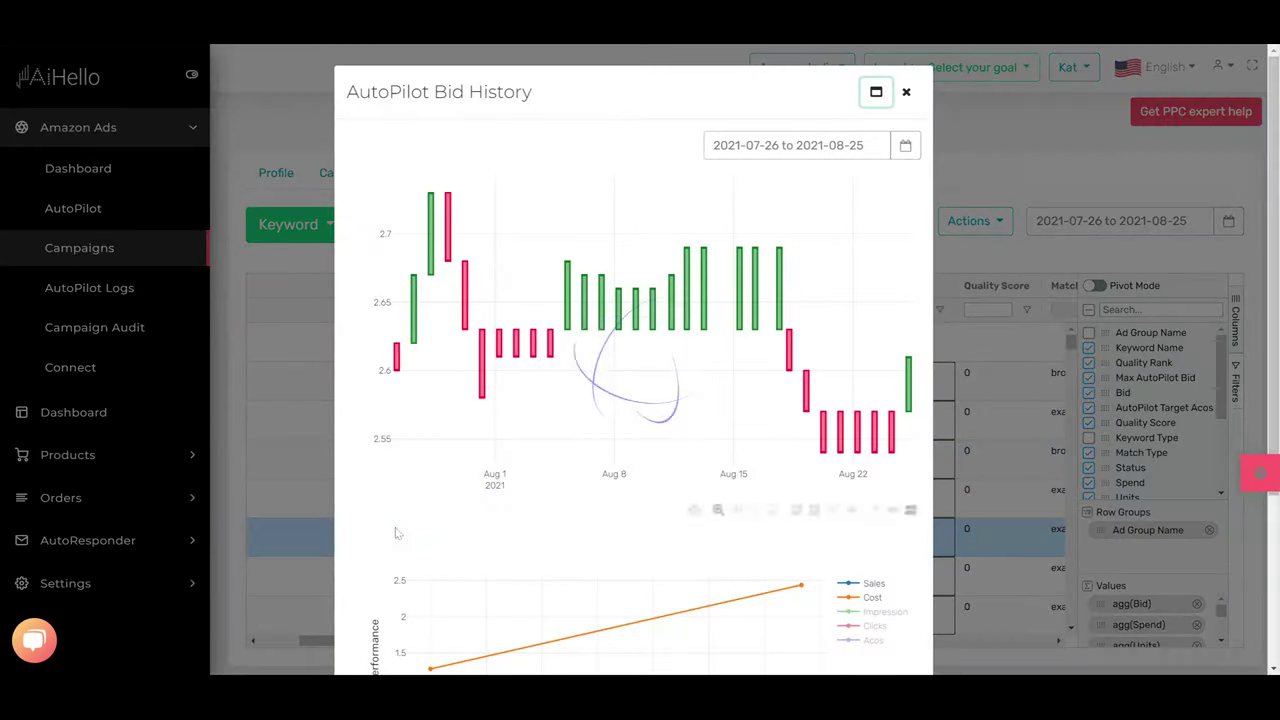
click(907, 98)
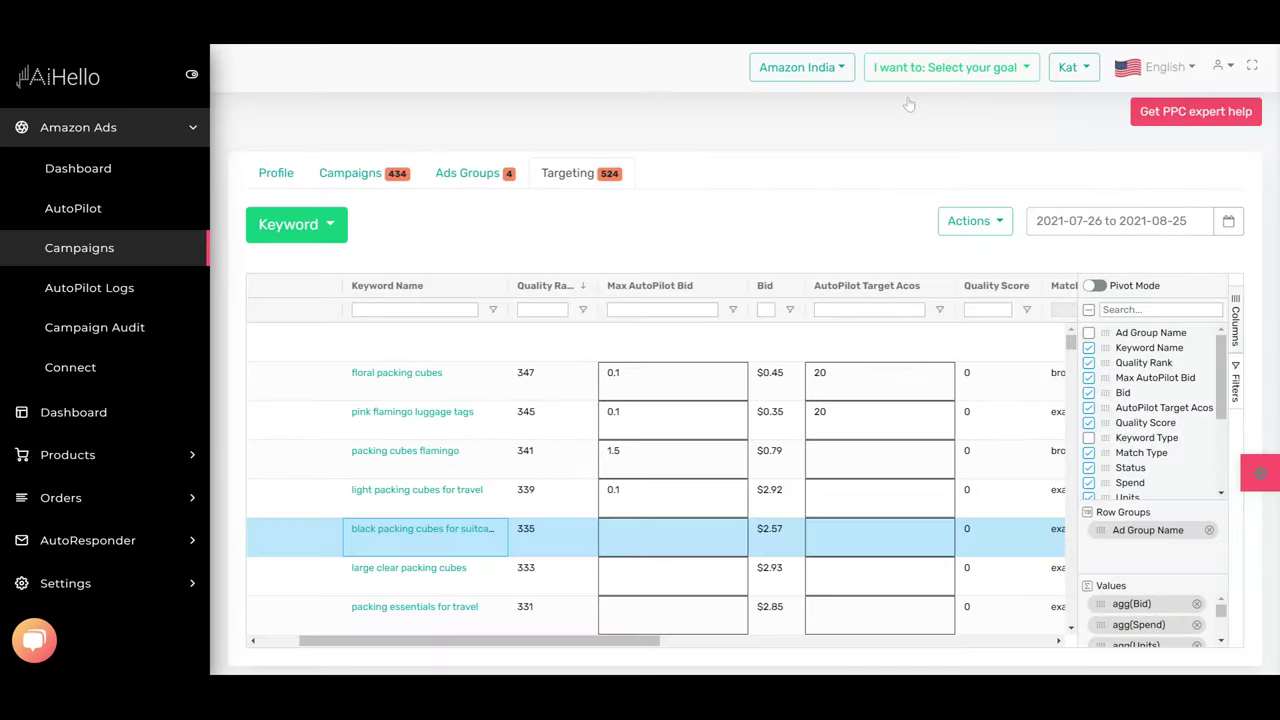